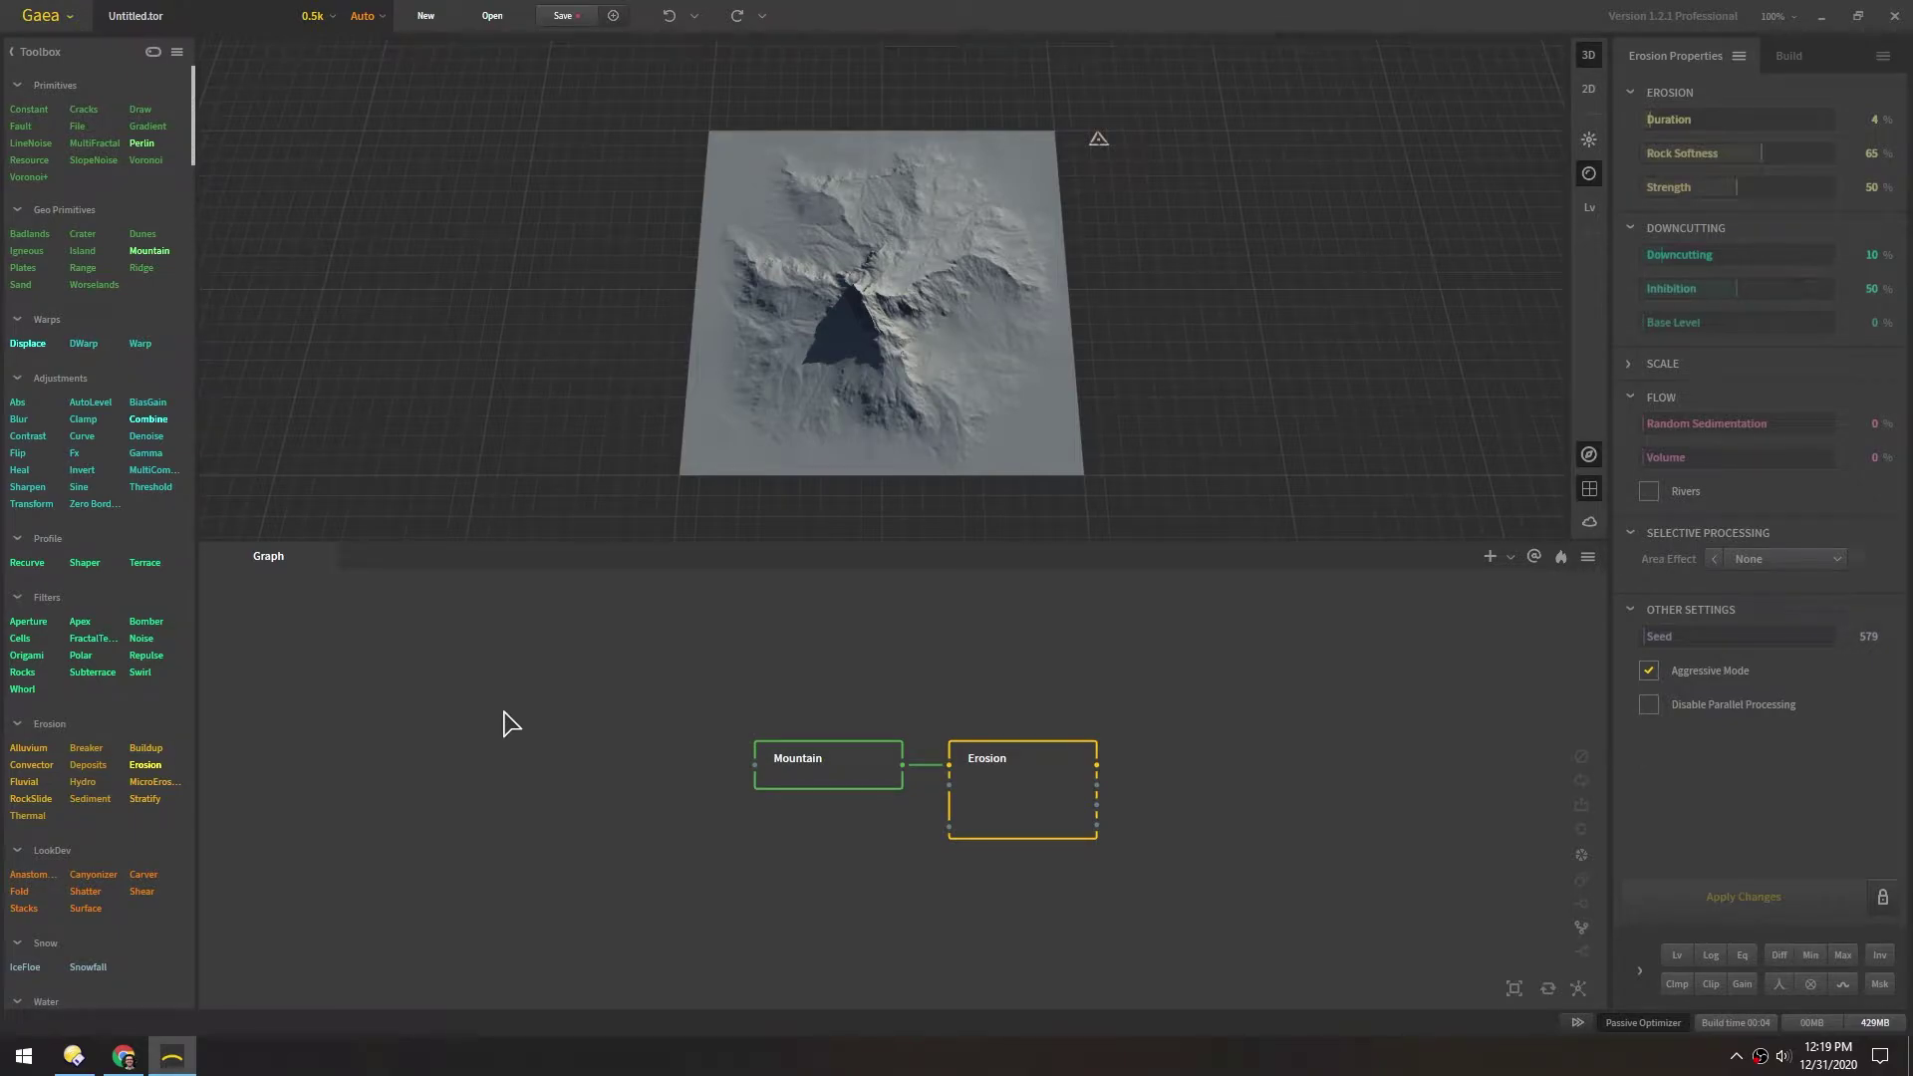
Step: Dismiss the order page keeping Gaea Professional ($199), then box-select the Mountain and Erosion nodes
{"action": "left_click", "coordinate": [122, 1054]}
{"action": "left_click", "coordinate": [428, 544]}
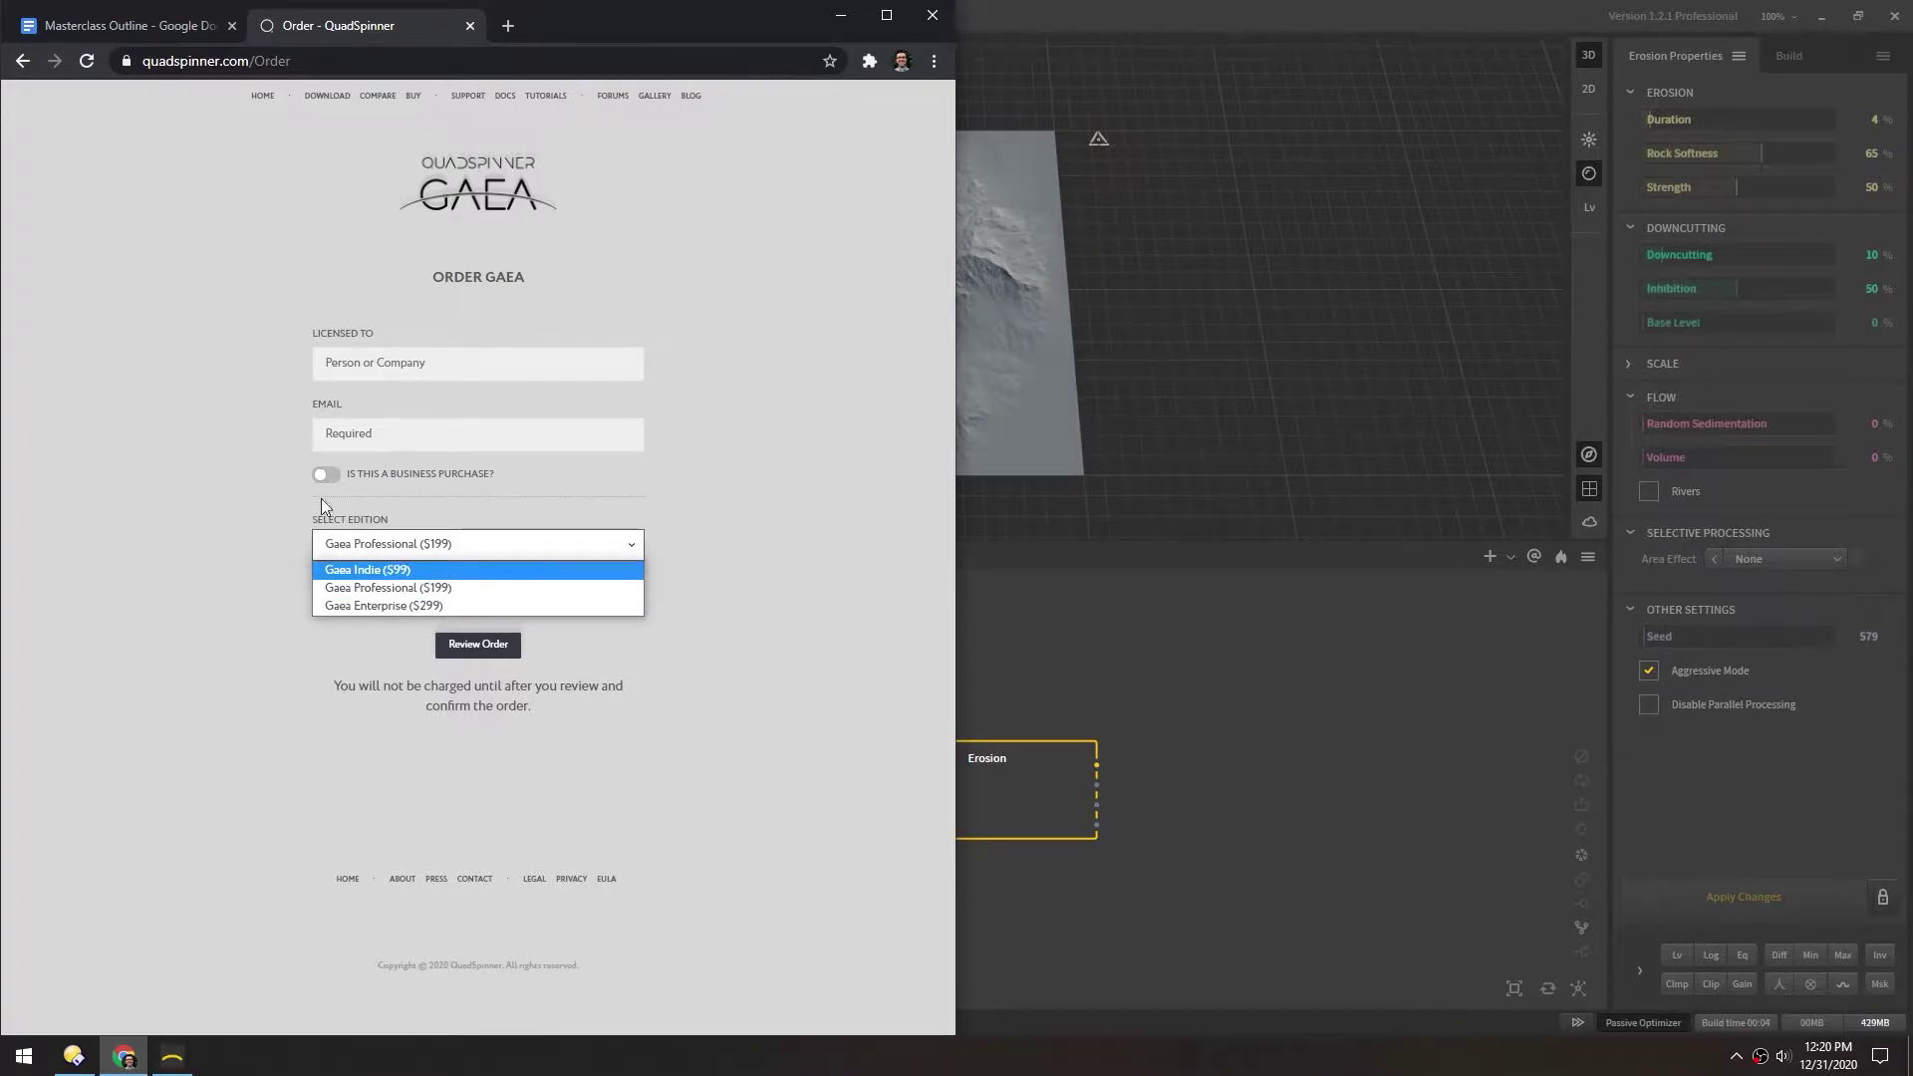
{"action": "left_click", "coordinate": [223, 436]}
{"action": "left_click", "coordinate": [840, 15]}
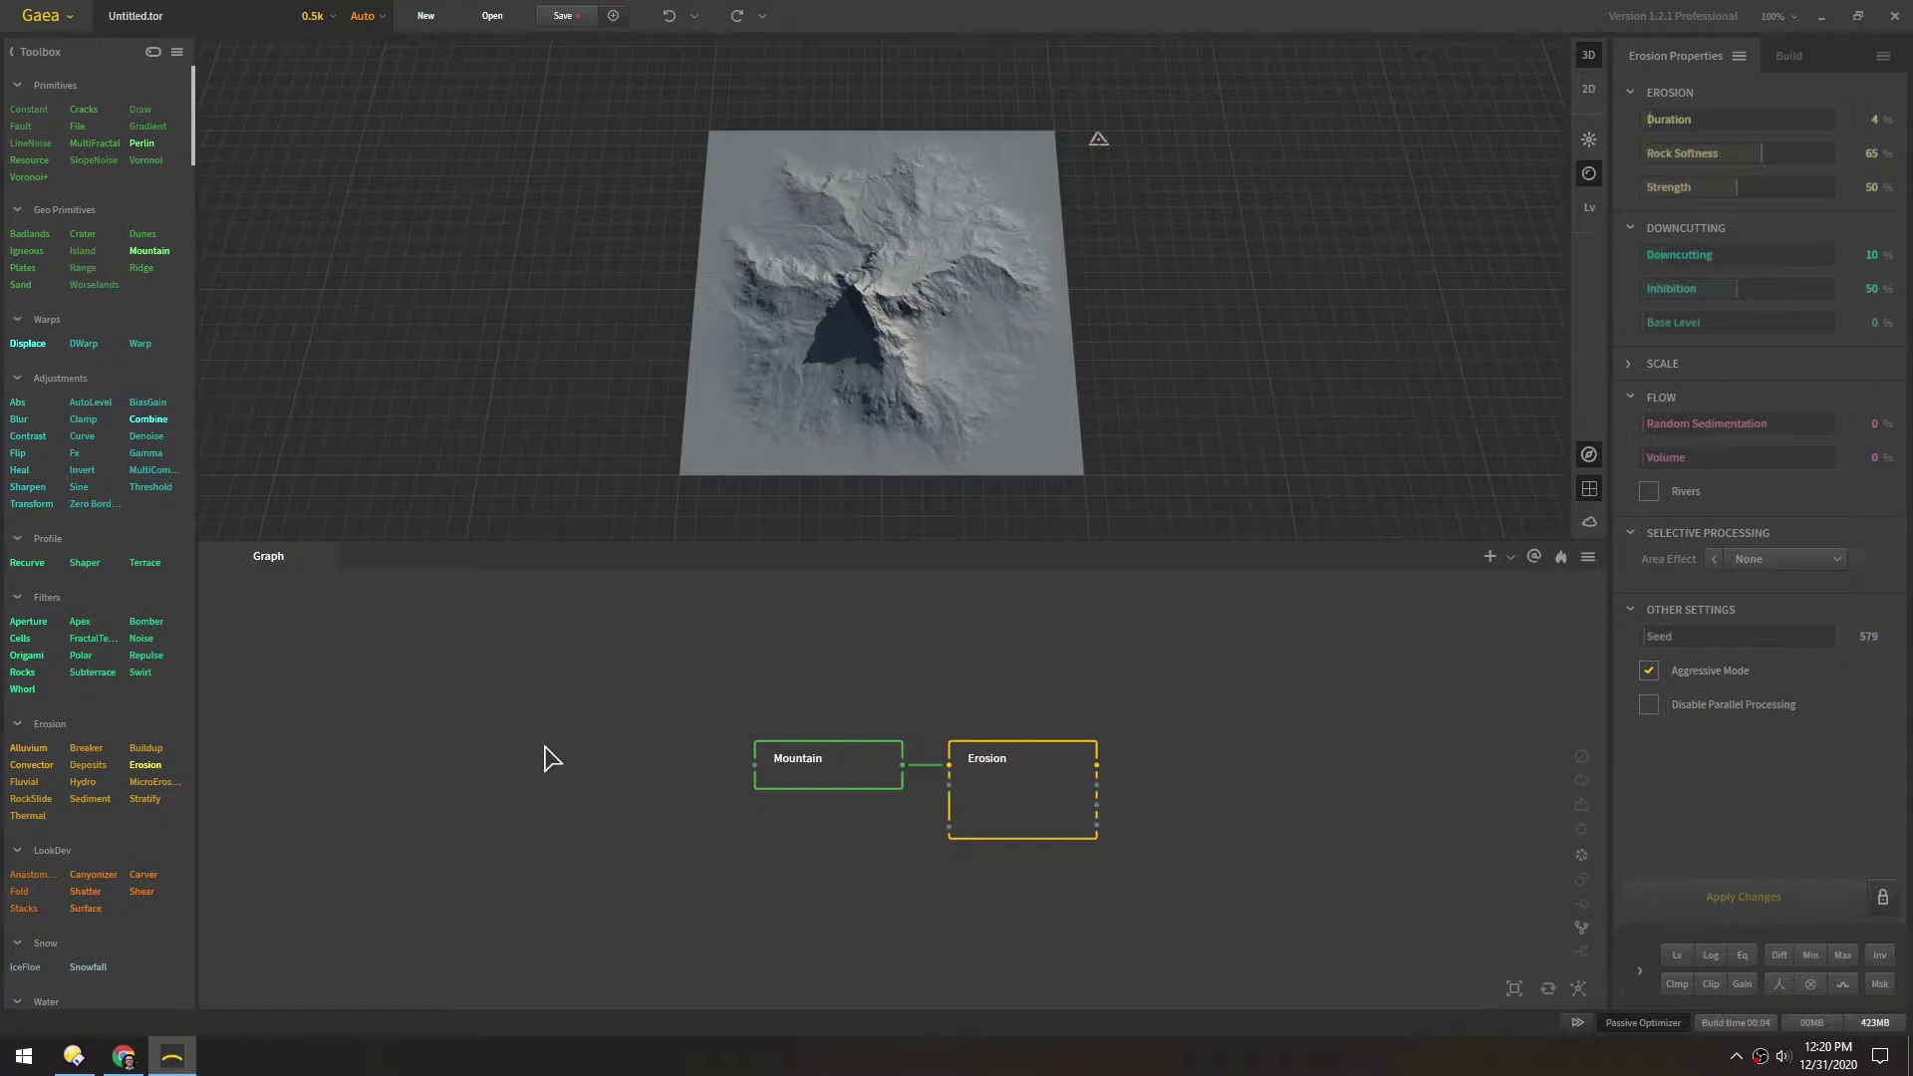
{"action": "mouse_move", "coordinate": [882, 324]}
{"action": "left_mouse_down"}
{"action": "mouse_move", "coordinate": [762, 239]}
{"action": "mouse_move", "coordinate": [825, 267]}
{"action": "mouse_move", "coordinate": [1090, 263]}
{"action": "mouse_move", "coordinate": [1033, 249]}
{"action": "left_mouse_up"}
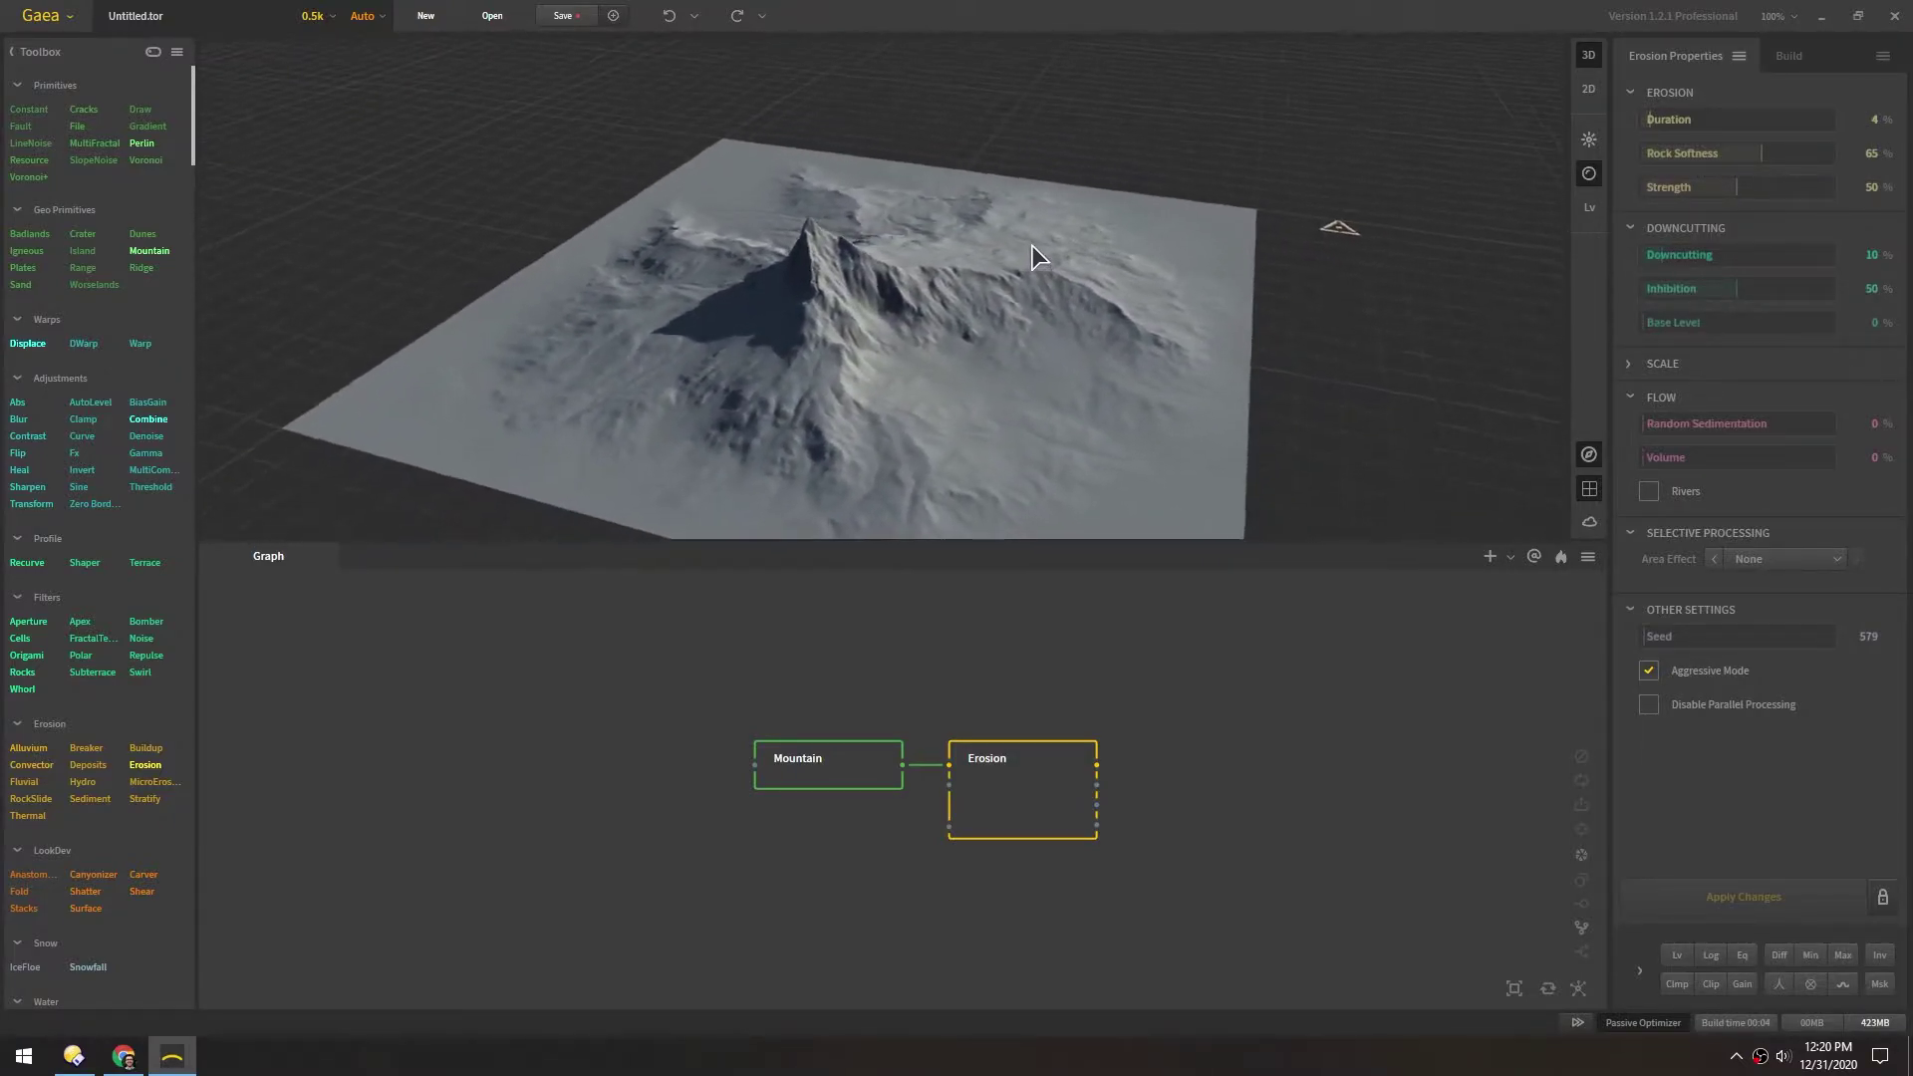
{"action": "left_click_drag", "start_coordinate": [674, 697], "coordinate": [1176, 909]}
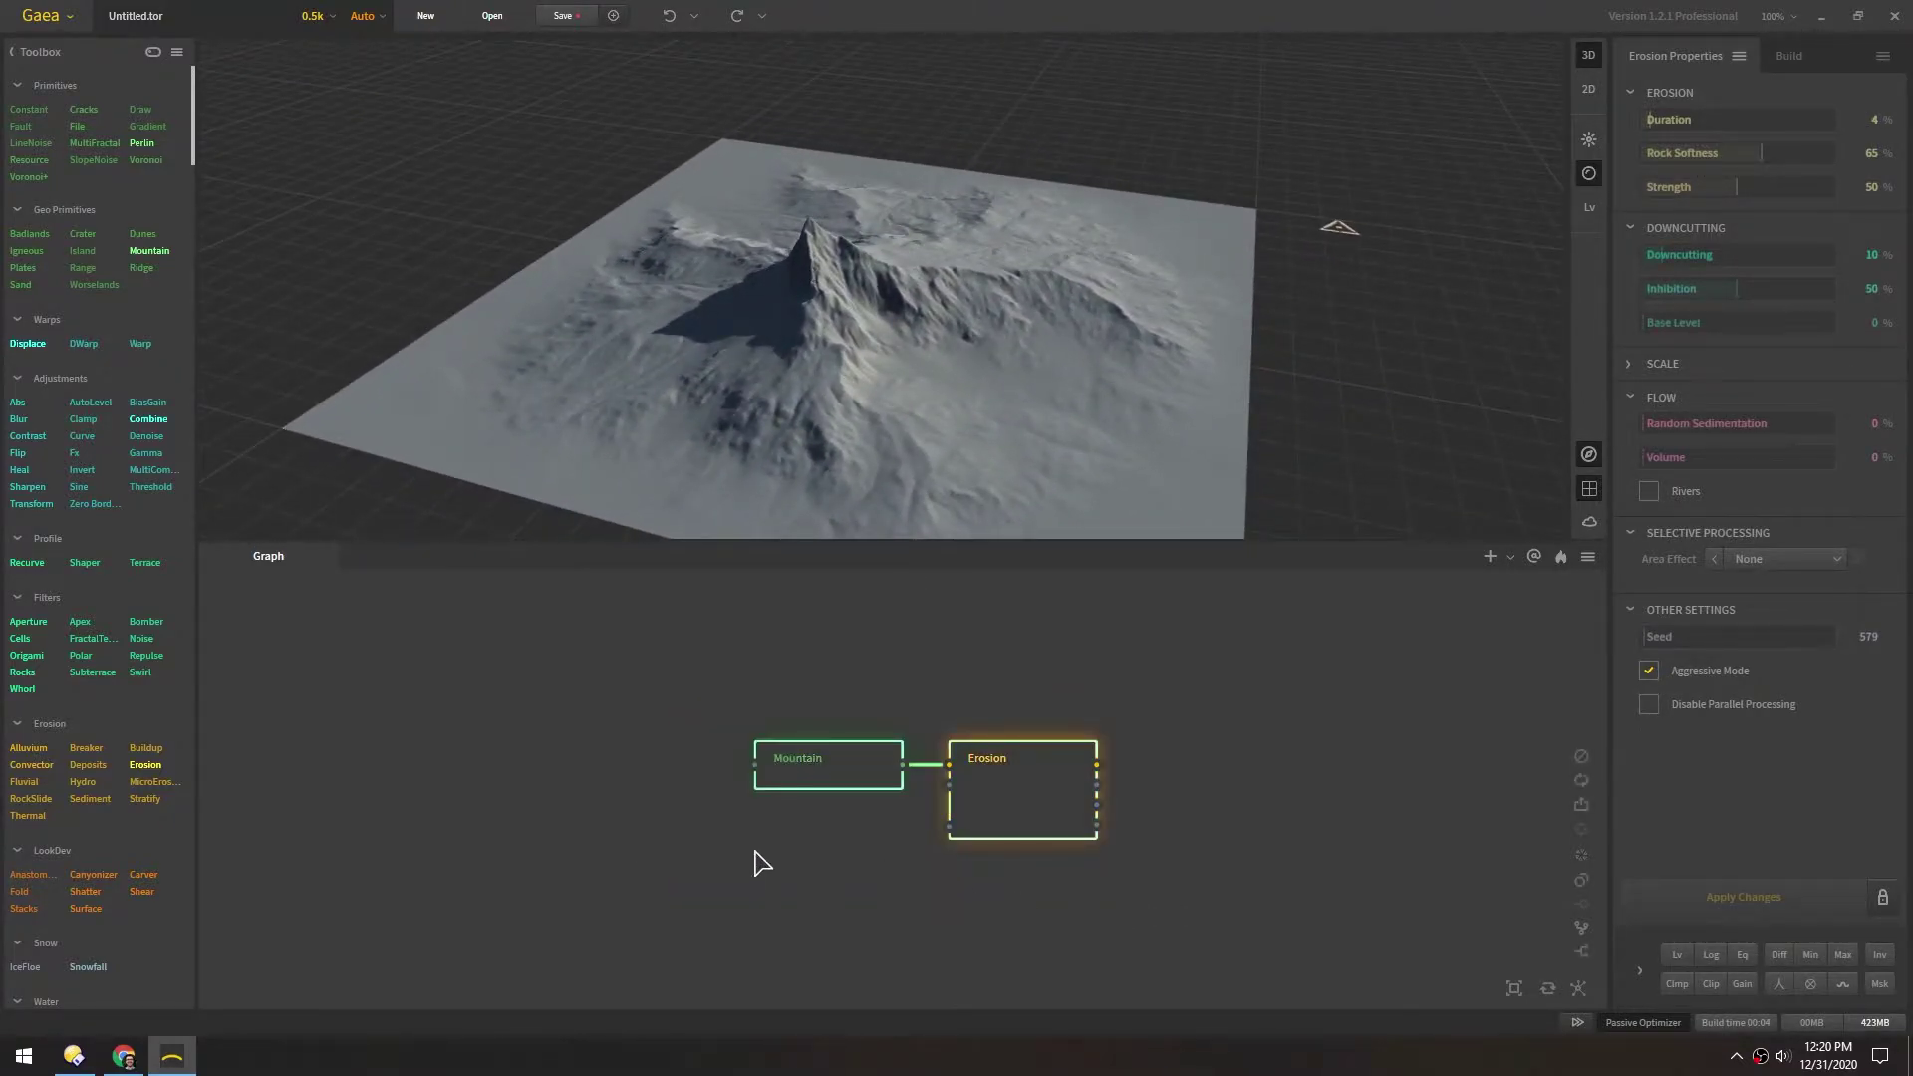
Step: Replace the Mountain and Erosion nodes with a single Crater node using the Impact profile
{"action": "key", "text": "Delete"}
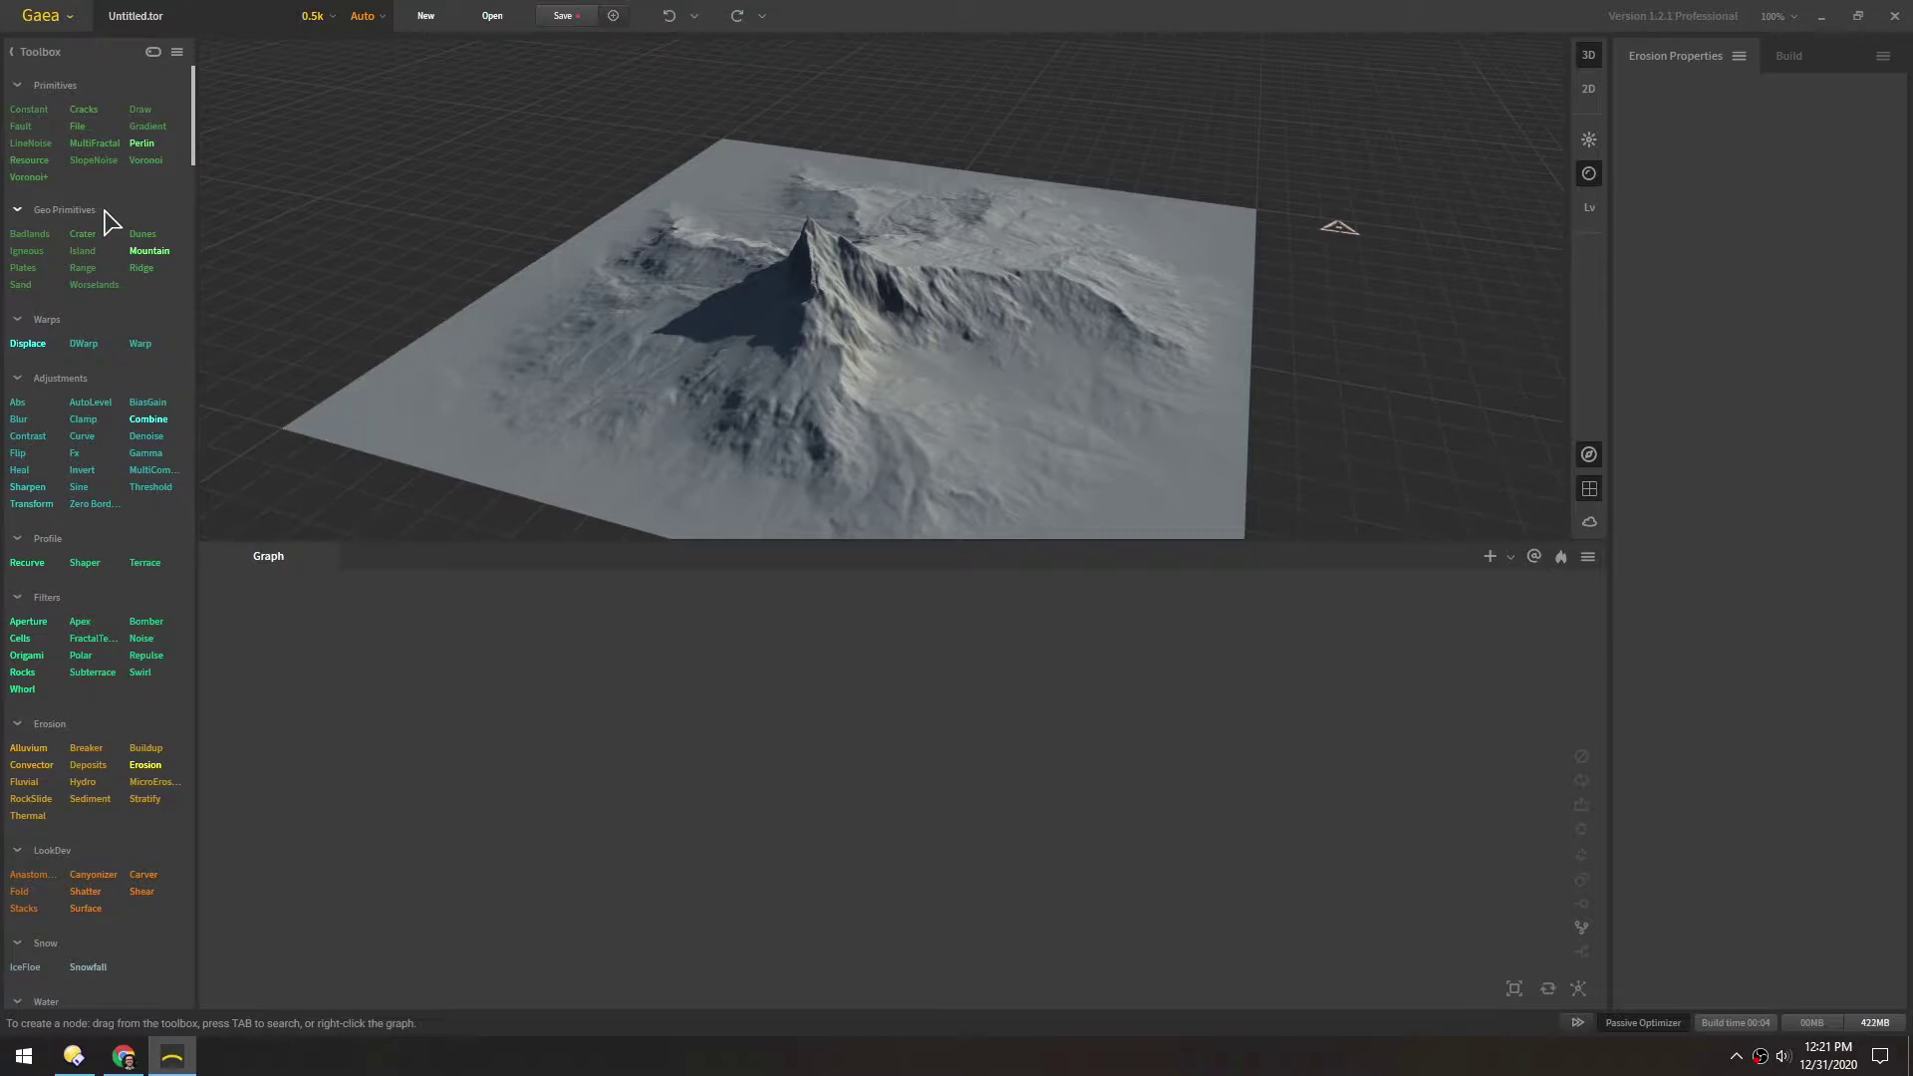
{"action": "left_click_drag", "start_coordinate": [86, 239], "coordinate": [503, 777]}
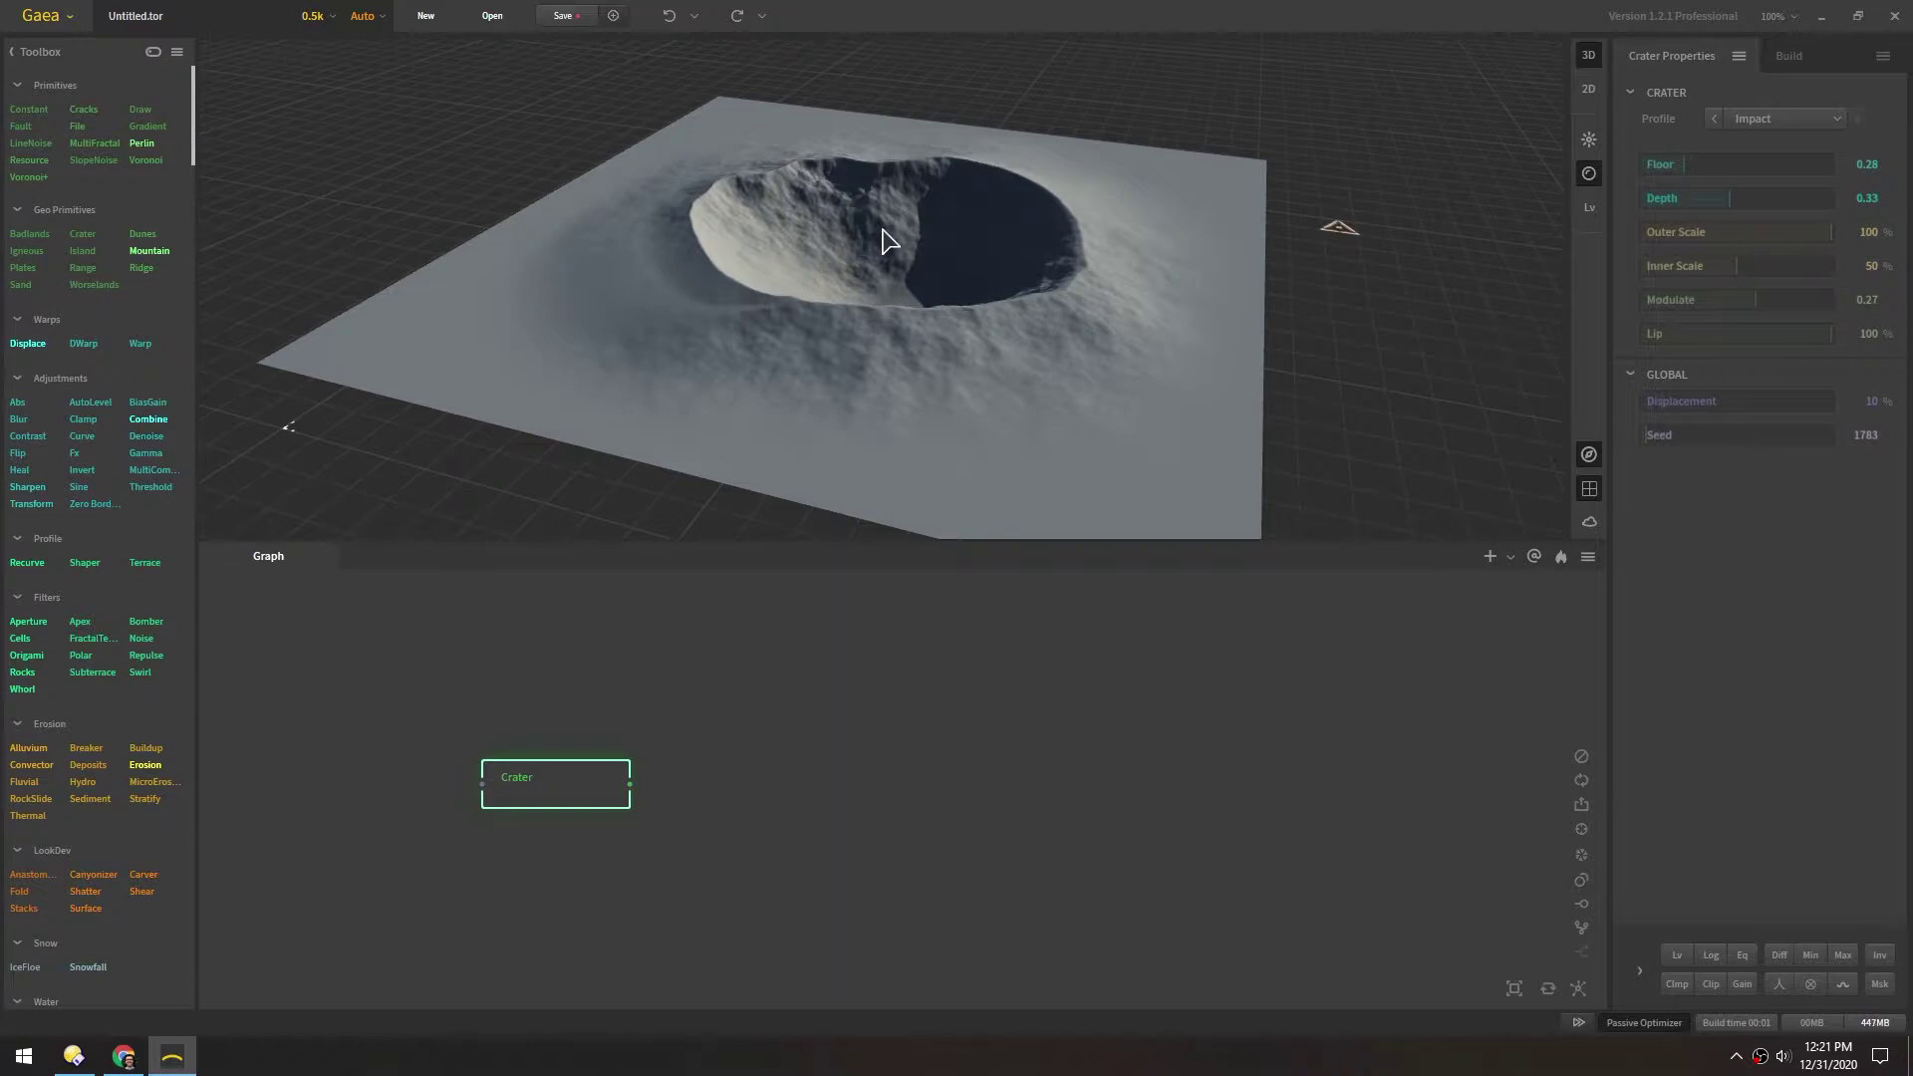
{"action": "left_click_drag", "start_coordinate": [888, 240], "coordinate": [918, 282]}
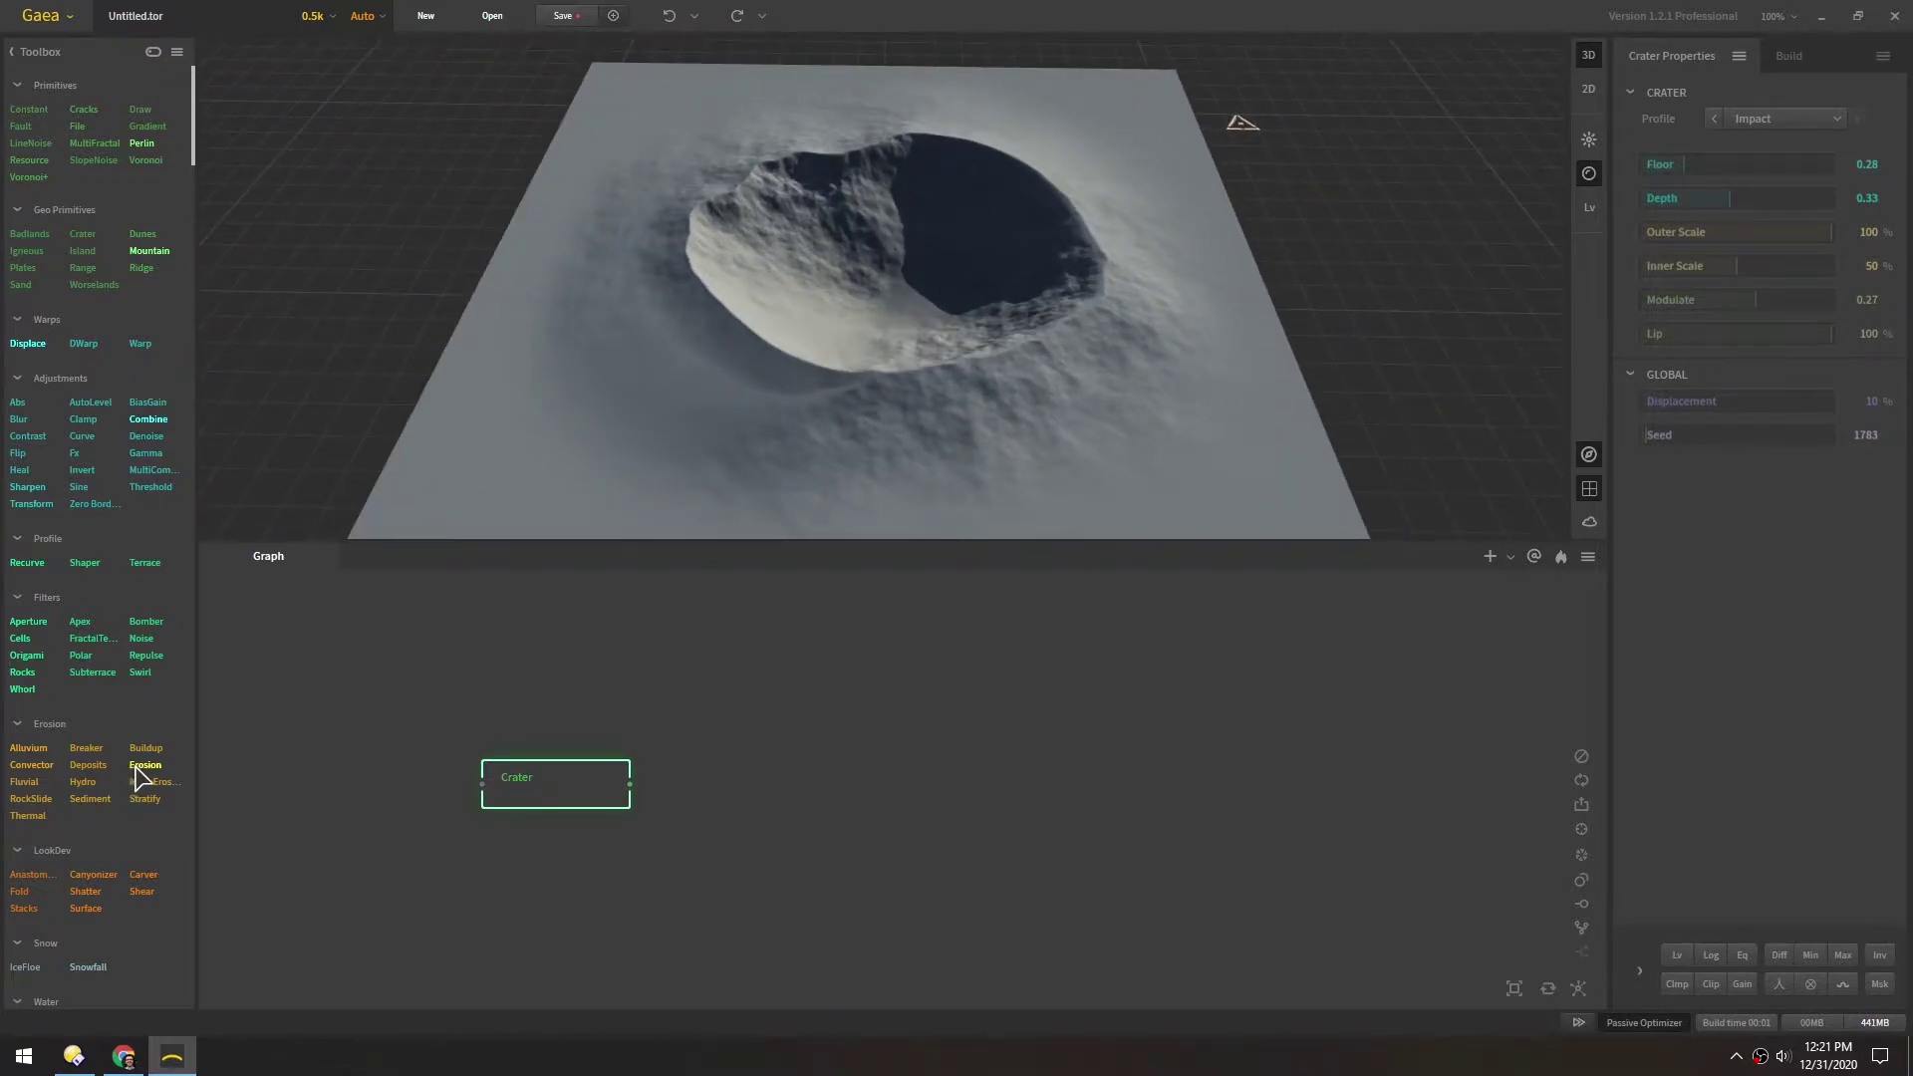
Step: Add an Erosion node after Crater and compare the crater before and after erosion
{"action": "left_click_drag", "start_coordinate": [146, 765], "coordinate": [664, 786]}
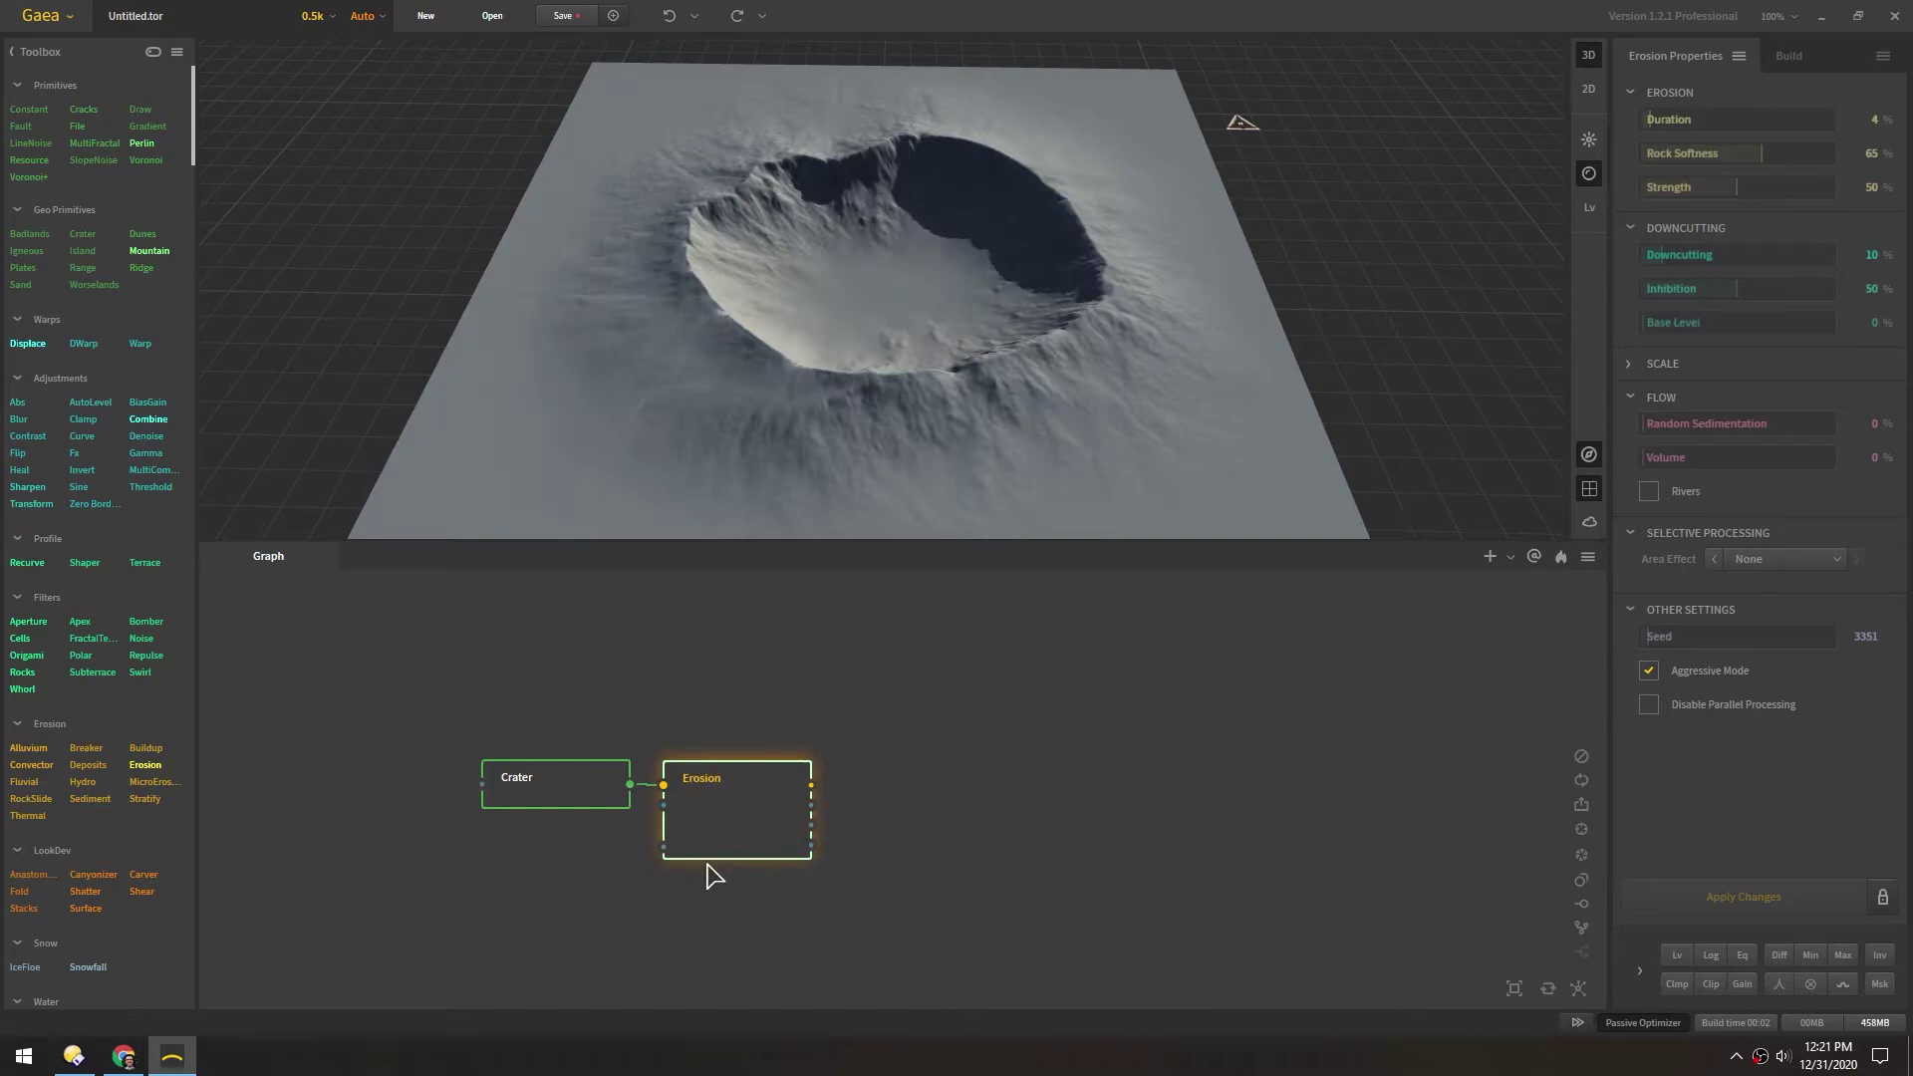
{"action": "left_click", "coordinate": [561, 791]}
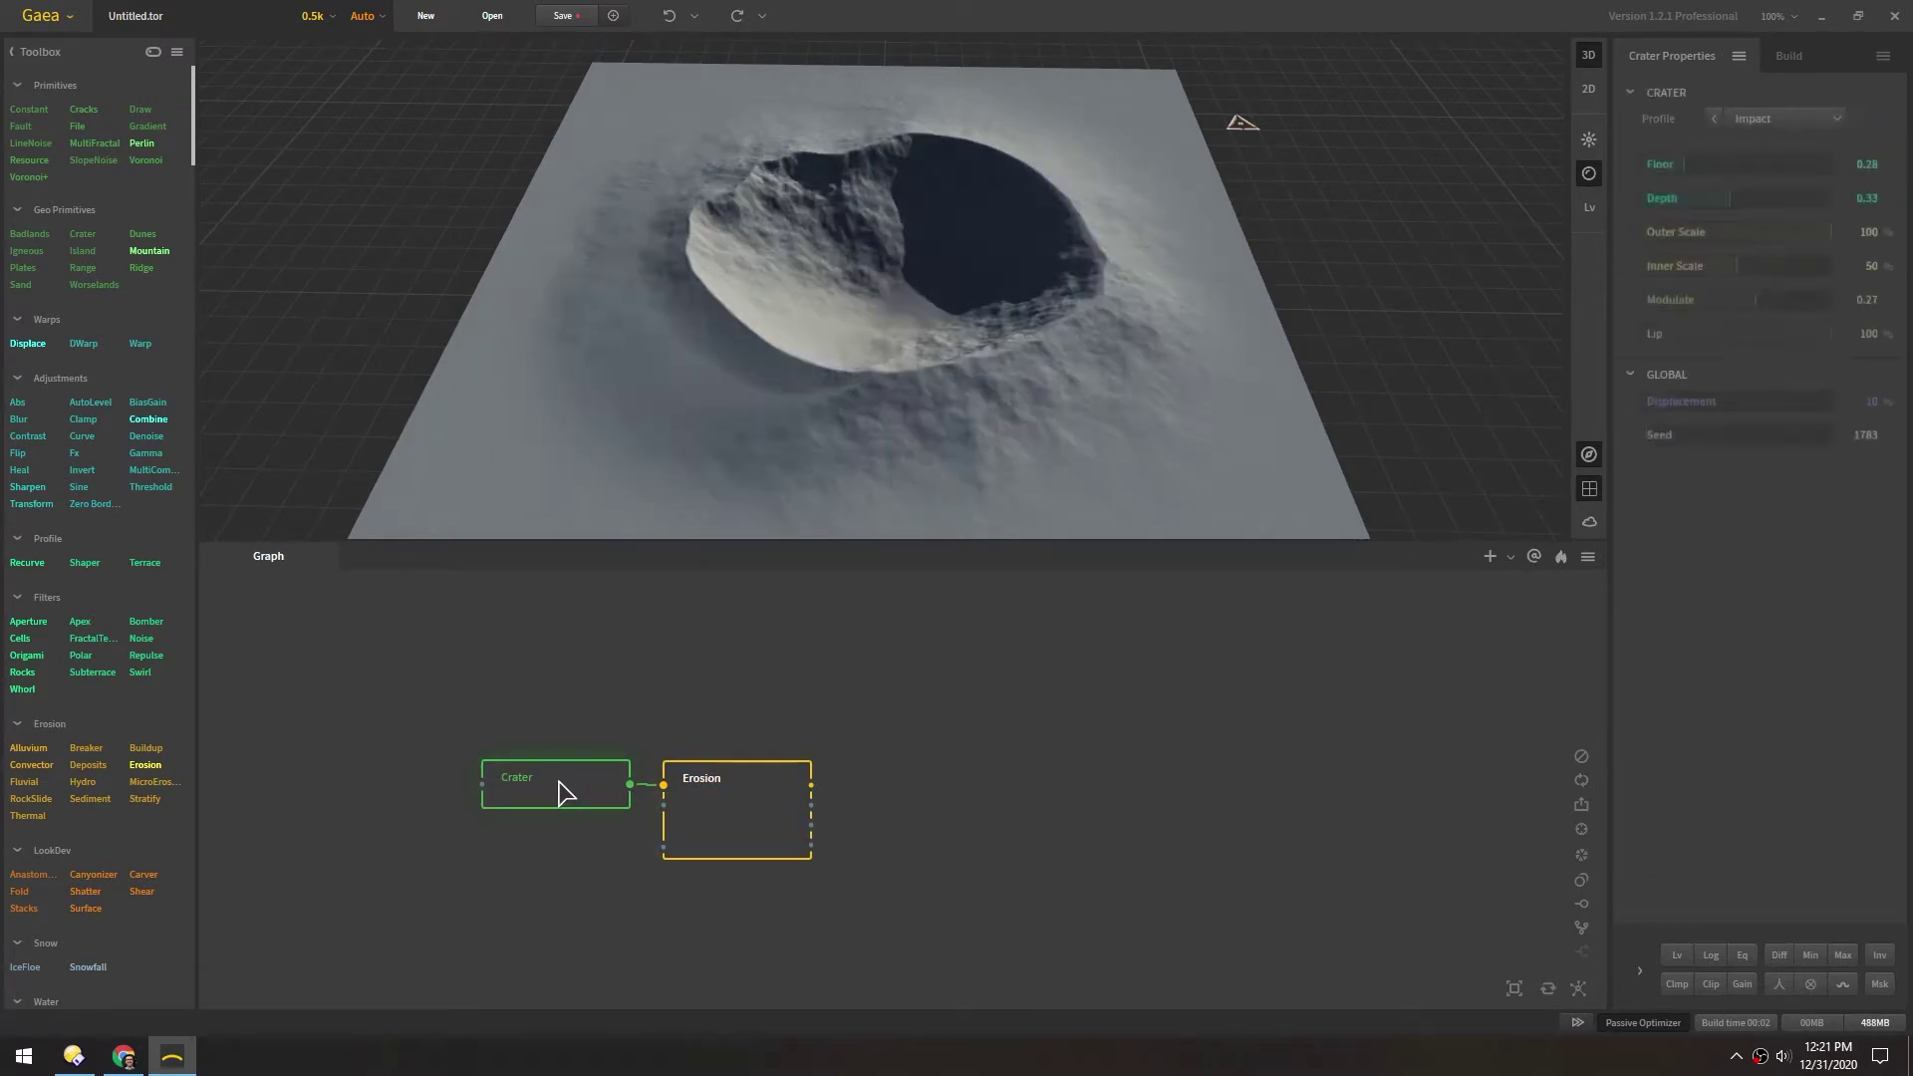
{"action": "left_click", "coordinate": [738, 818]}
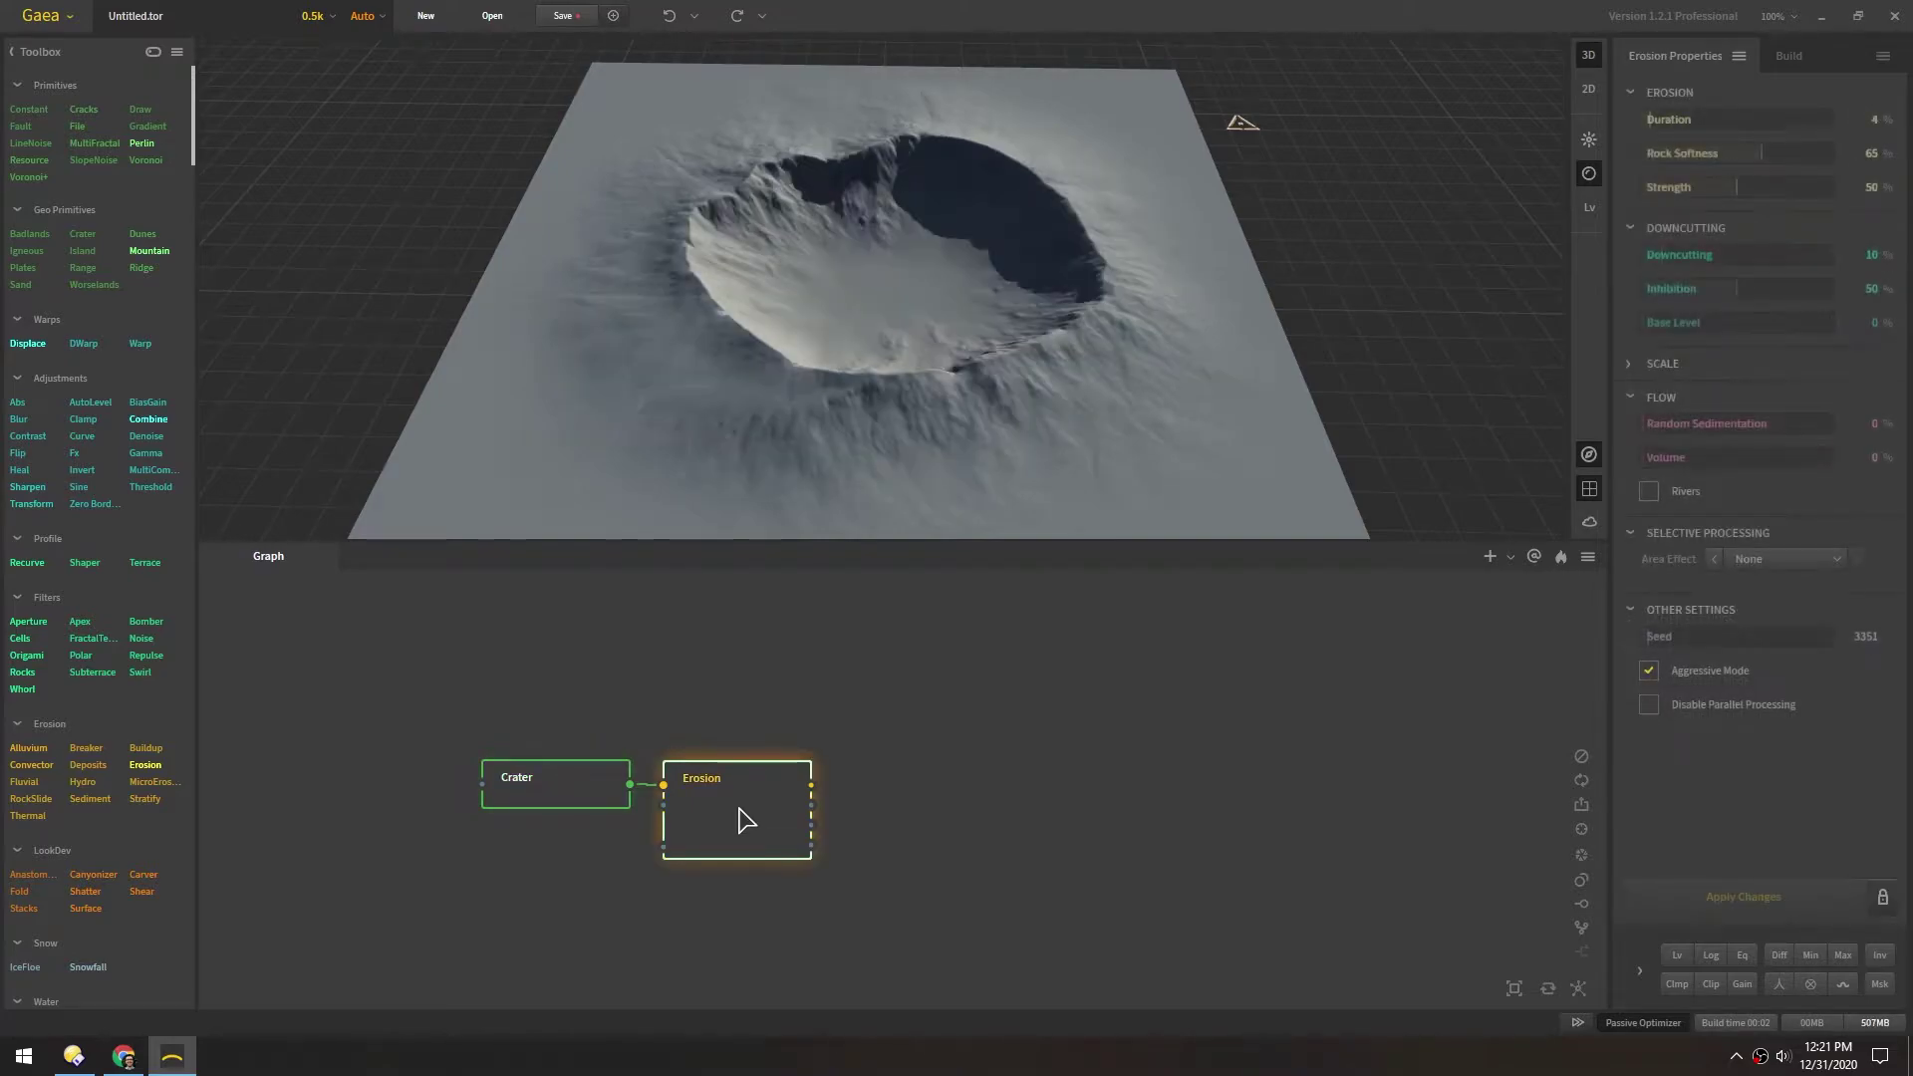
{"action": "left_click", "coordinate": [586, 801]}
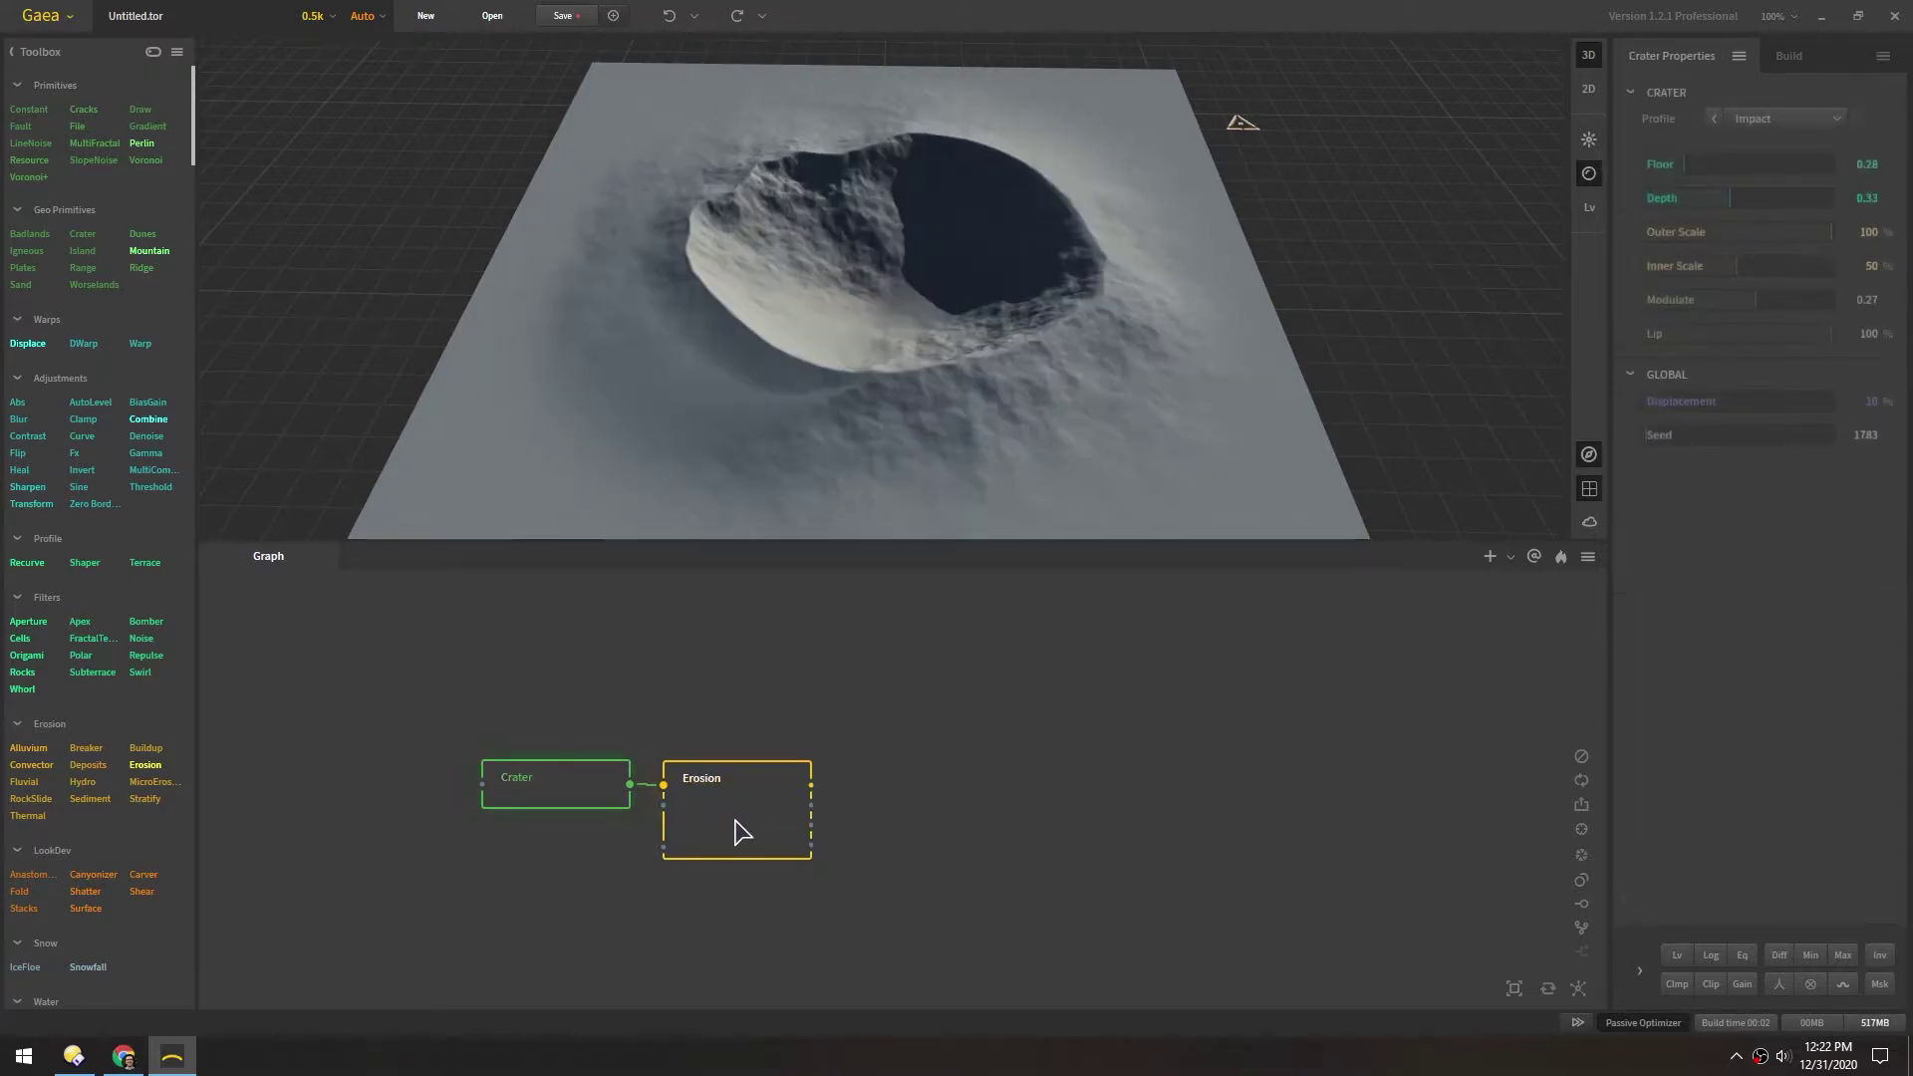
{"action": "left_click", "coordinate": [738, 829]}
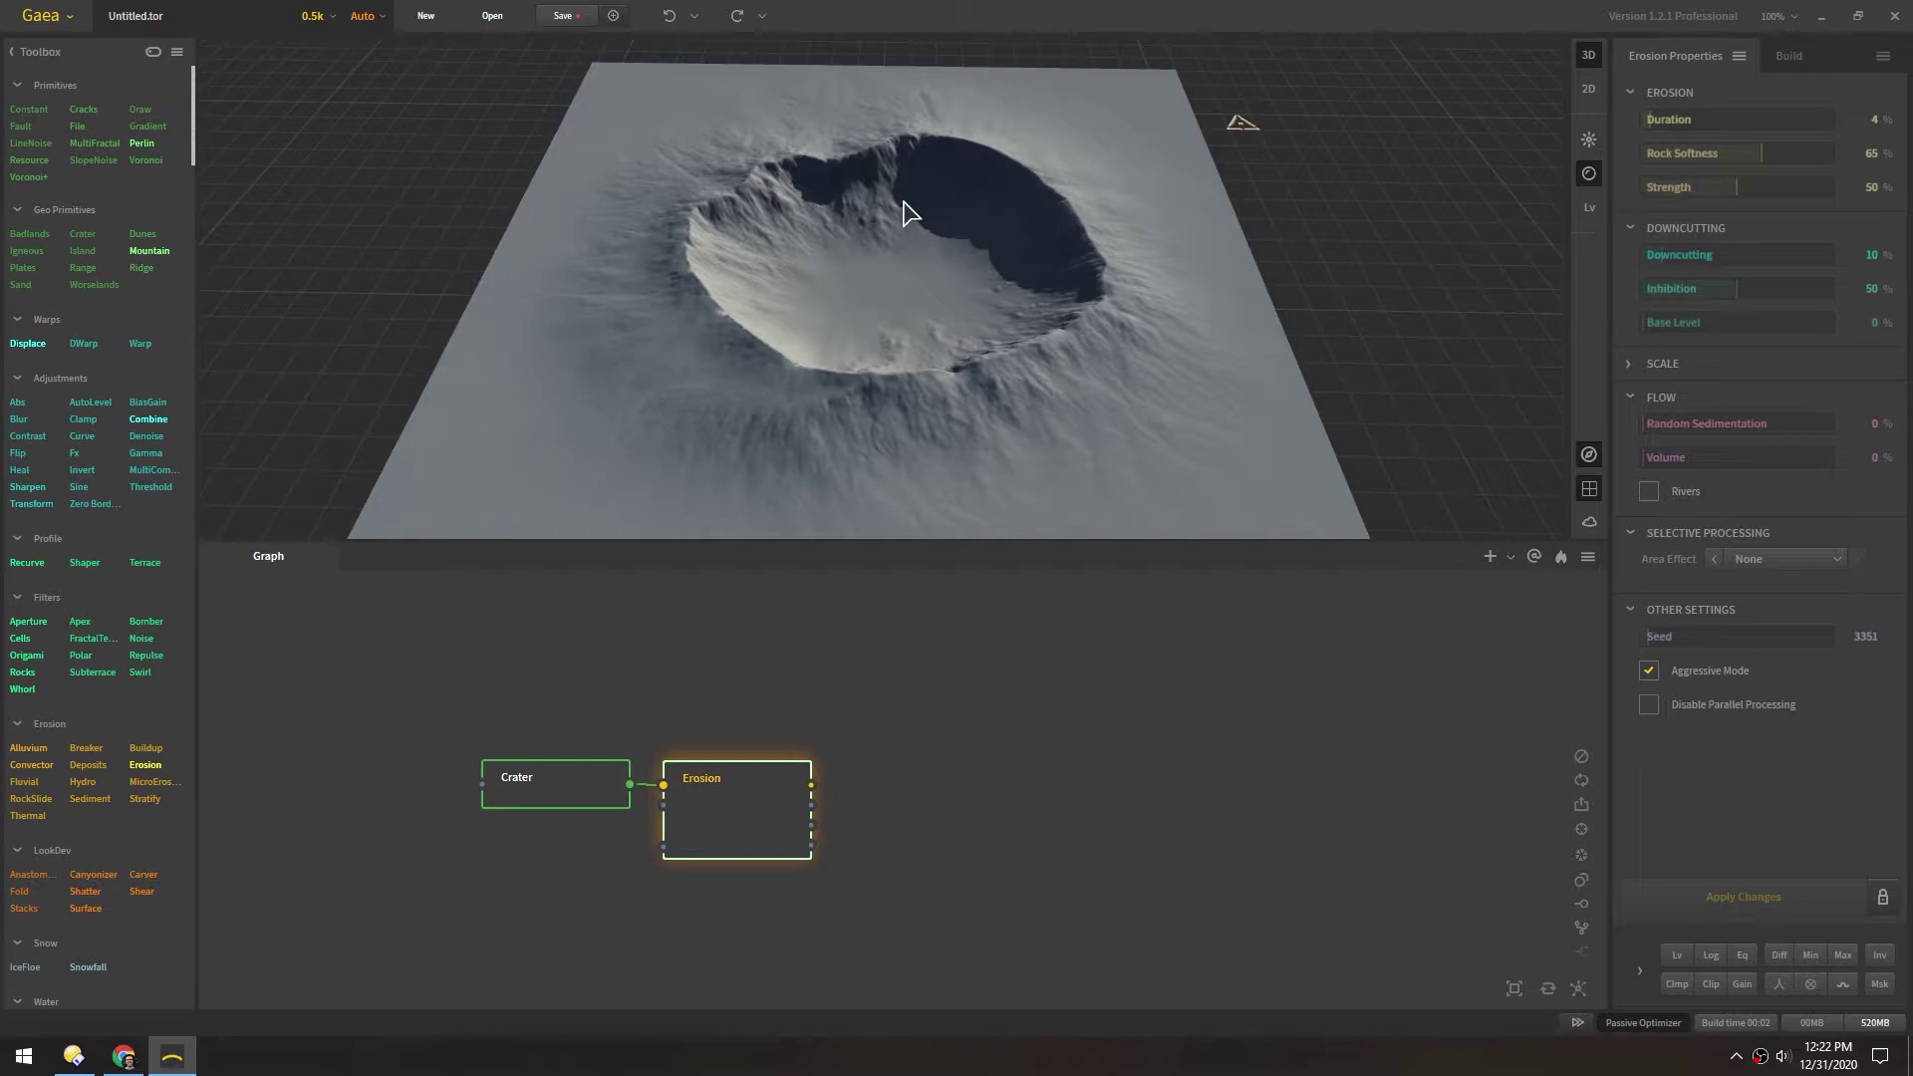
Step: Chain a Deposits node after Erosion and line it up with the other two nodes
{"action": "mouse_move", "coordinate": [86, 778]}
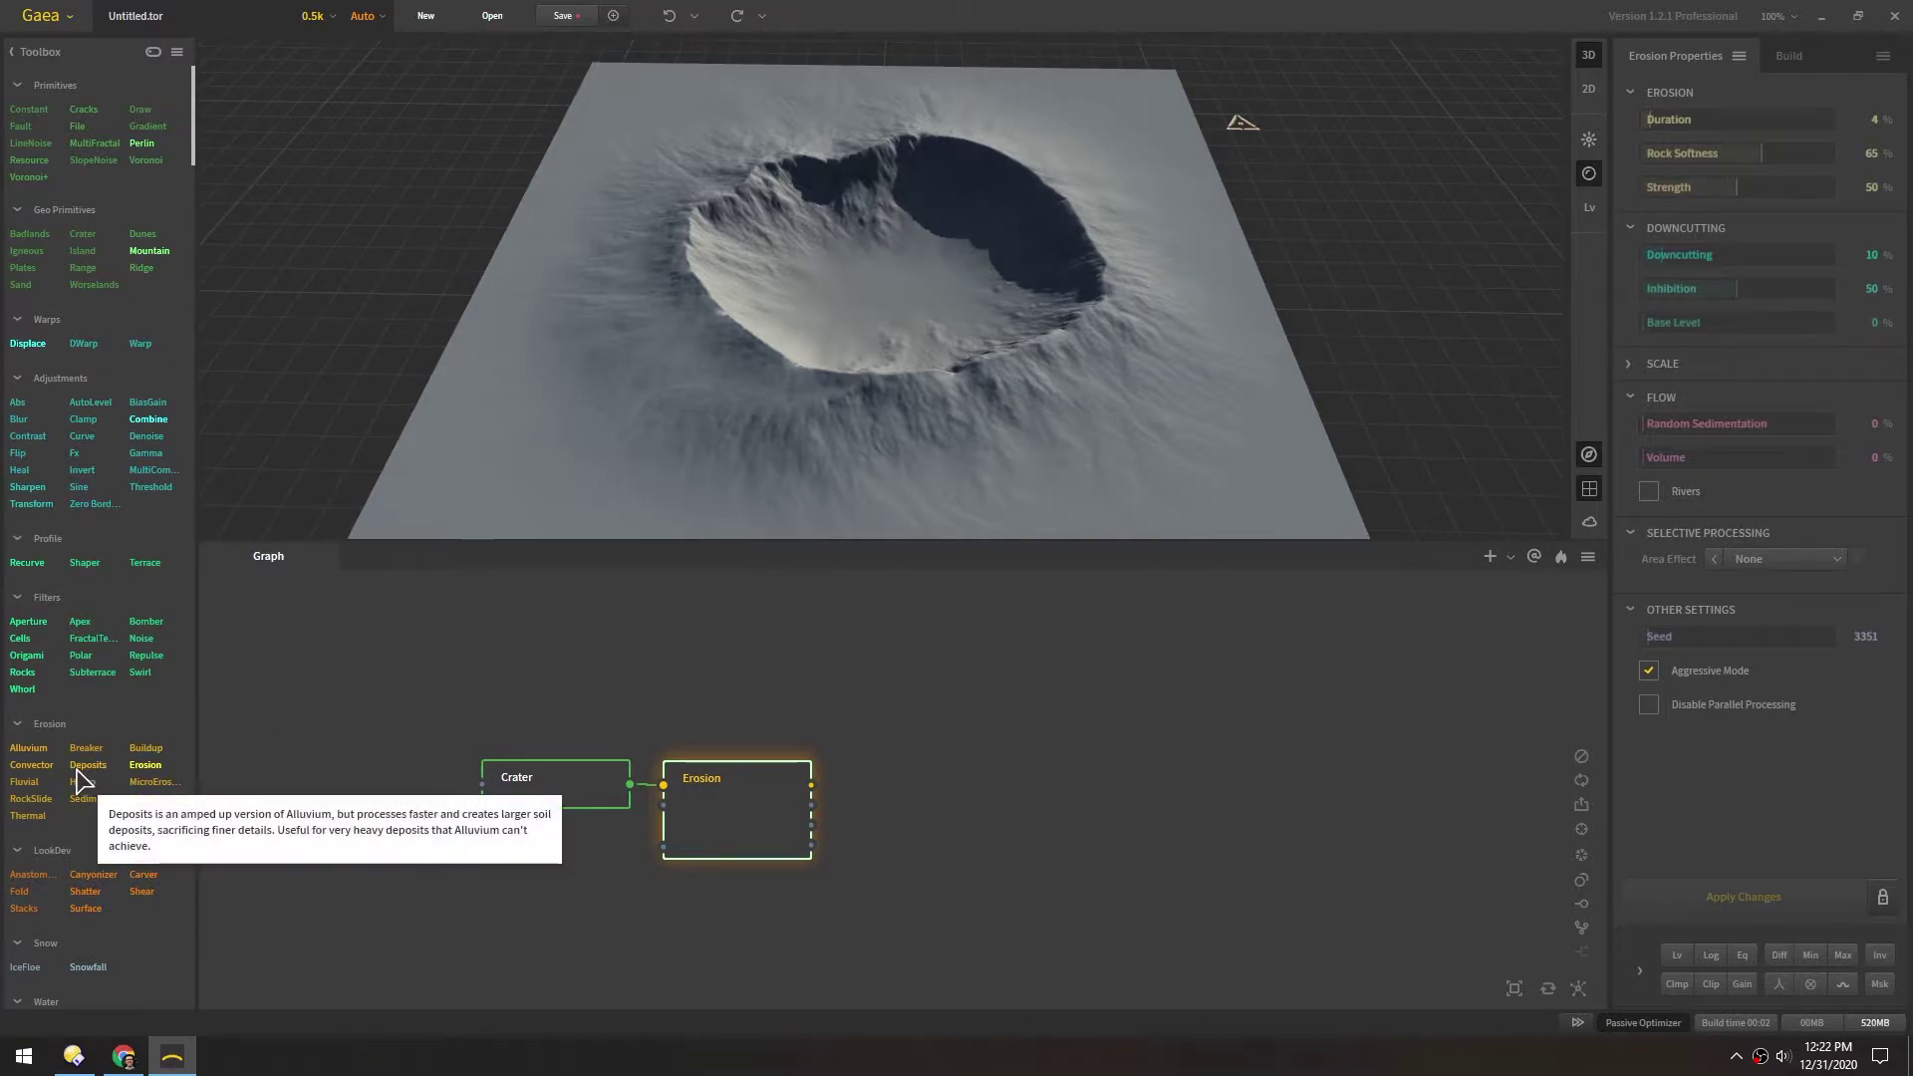
{"action": "left_click_drag", "start_coordinate": [86, 770], "coordinate": [900, 819]}
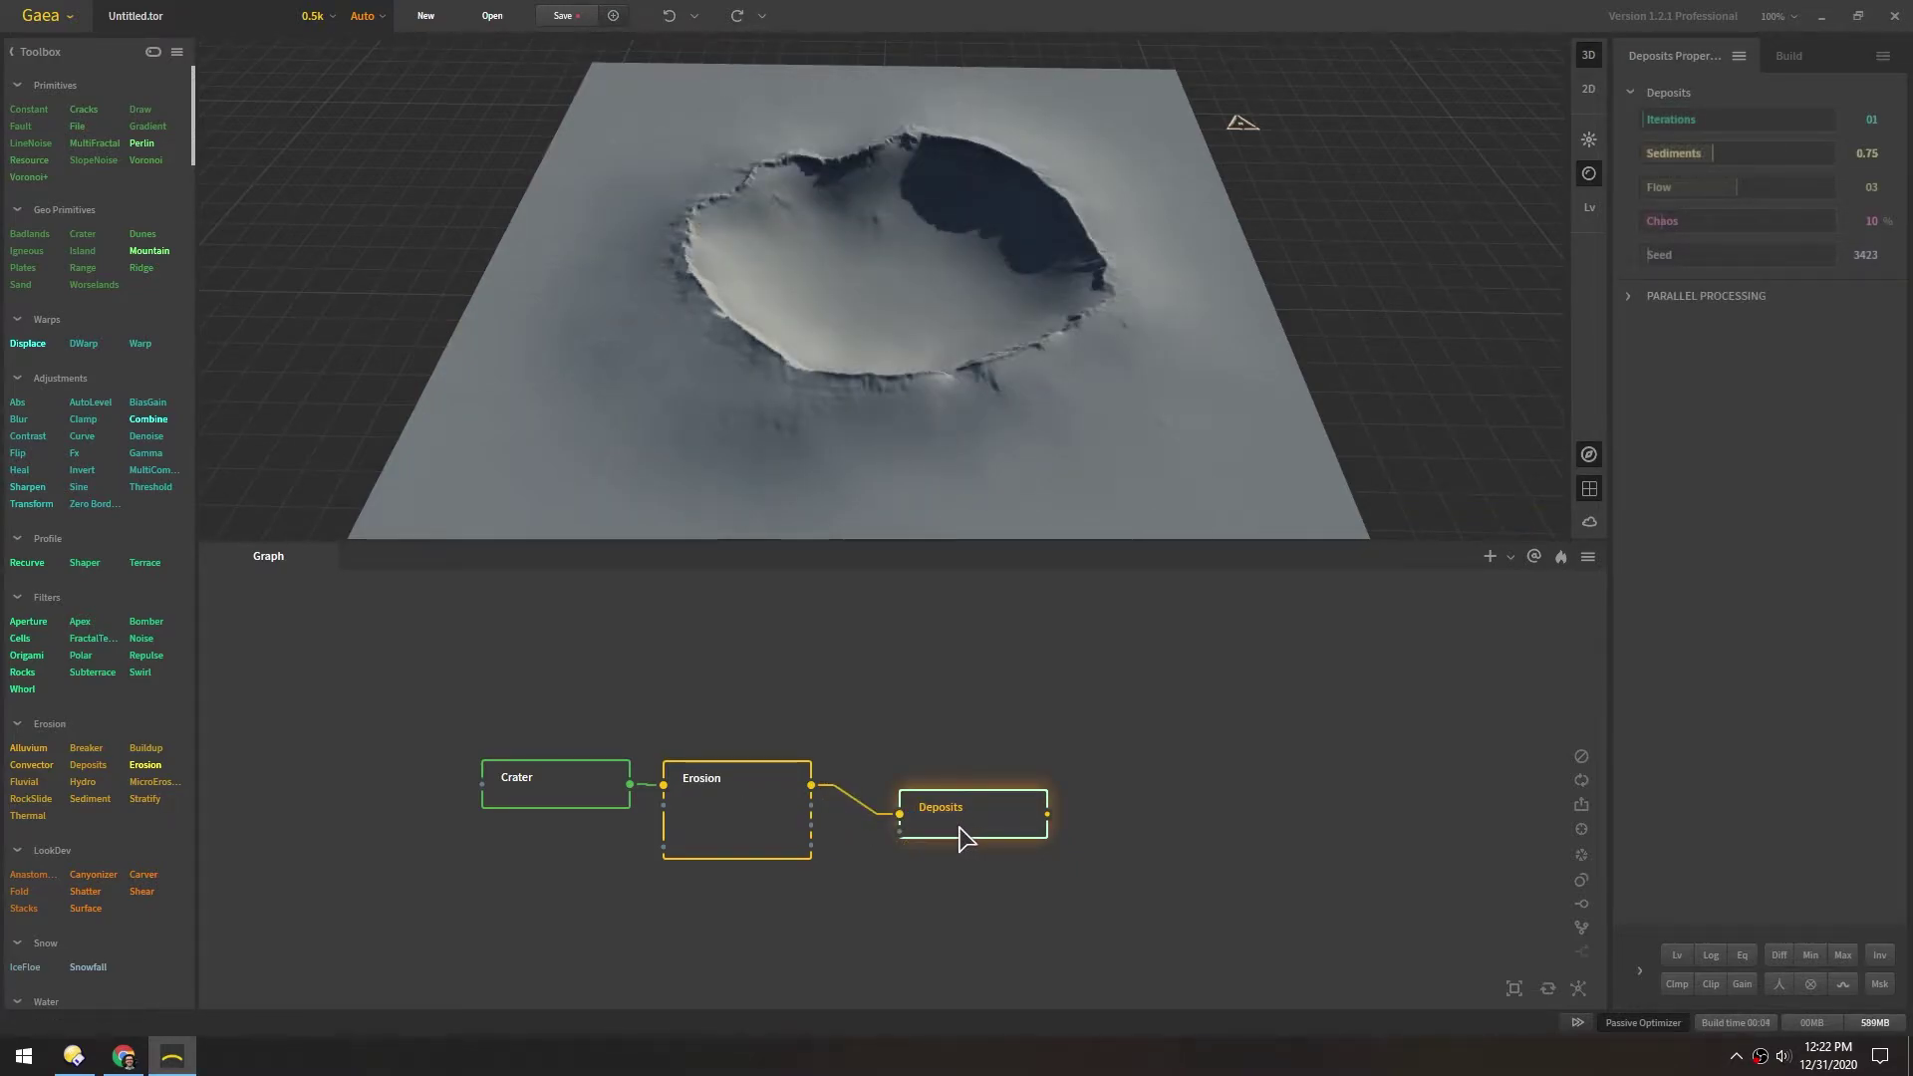
{"action": "left_click_drag", "start_coordinate": [961, 828], "coordinate": [924, 800]}
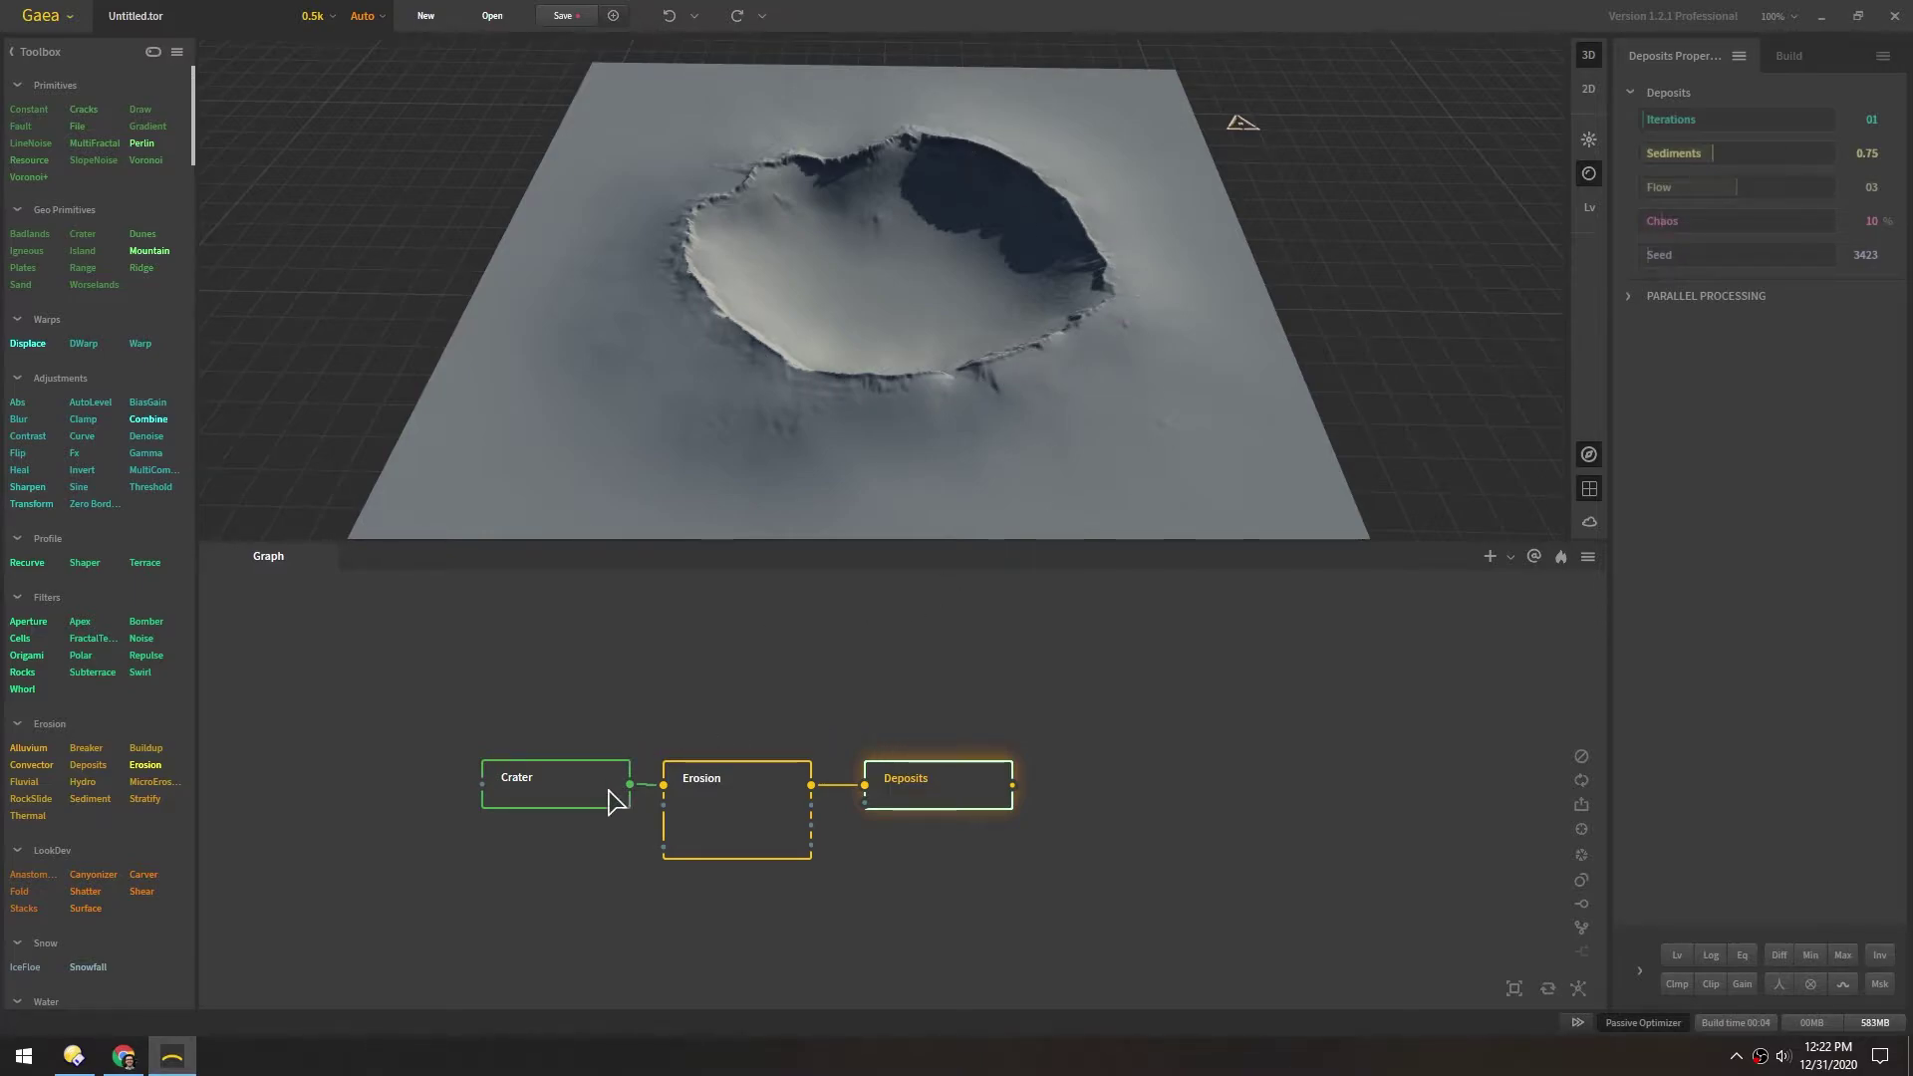
Step: Set the Crater node's Displacement to 20% and Depth to 0.40, then view the eroded result
{"action": "left_click", "coordinate": [555, 797]}
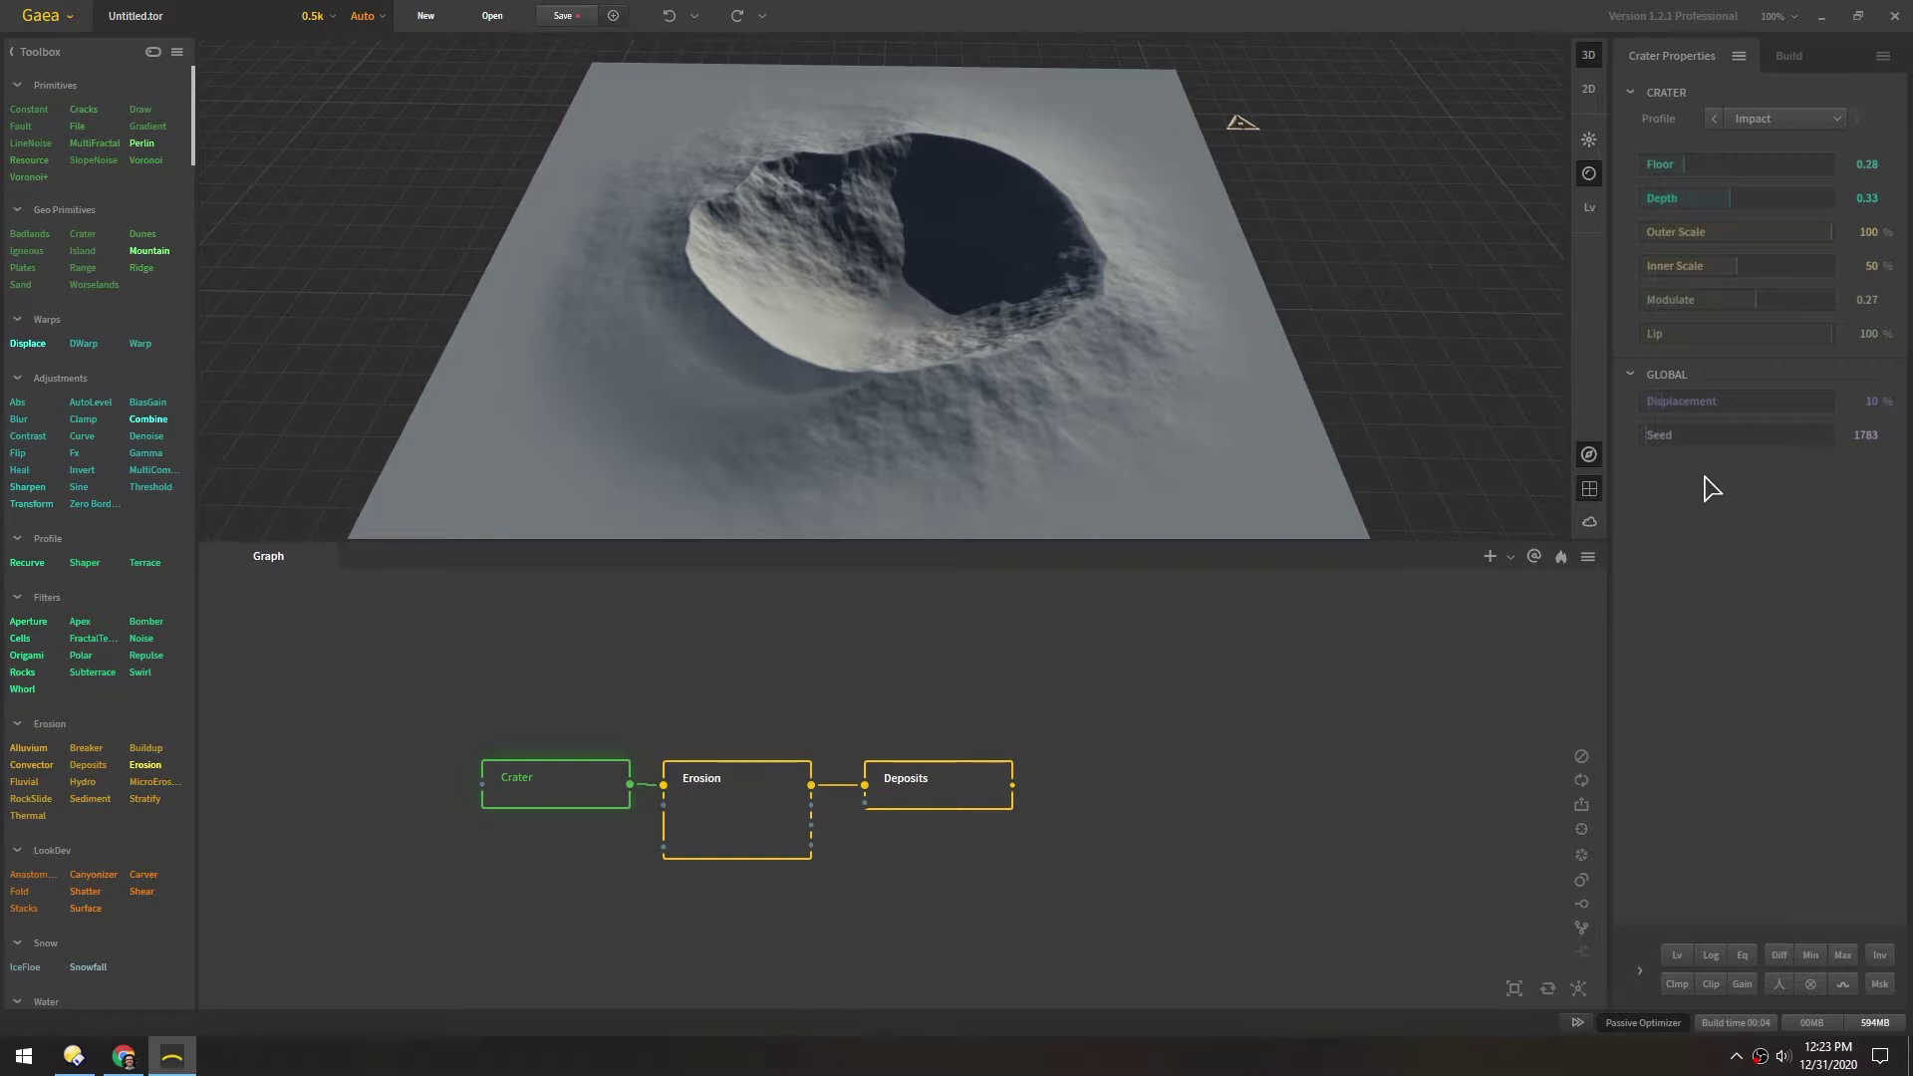
{"action": "left_click", "coordinate": [1681, 403]}
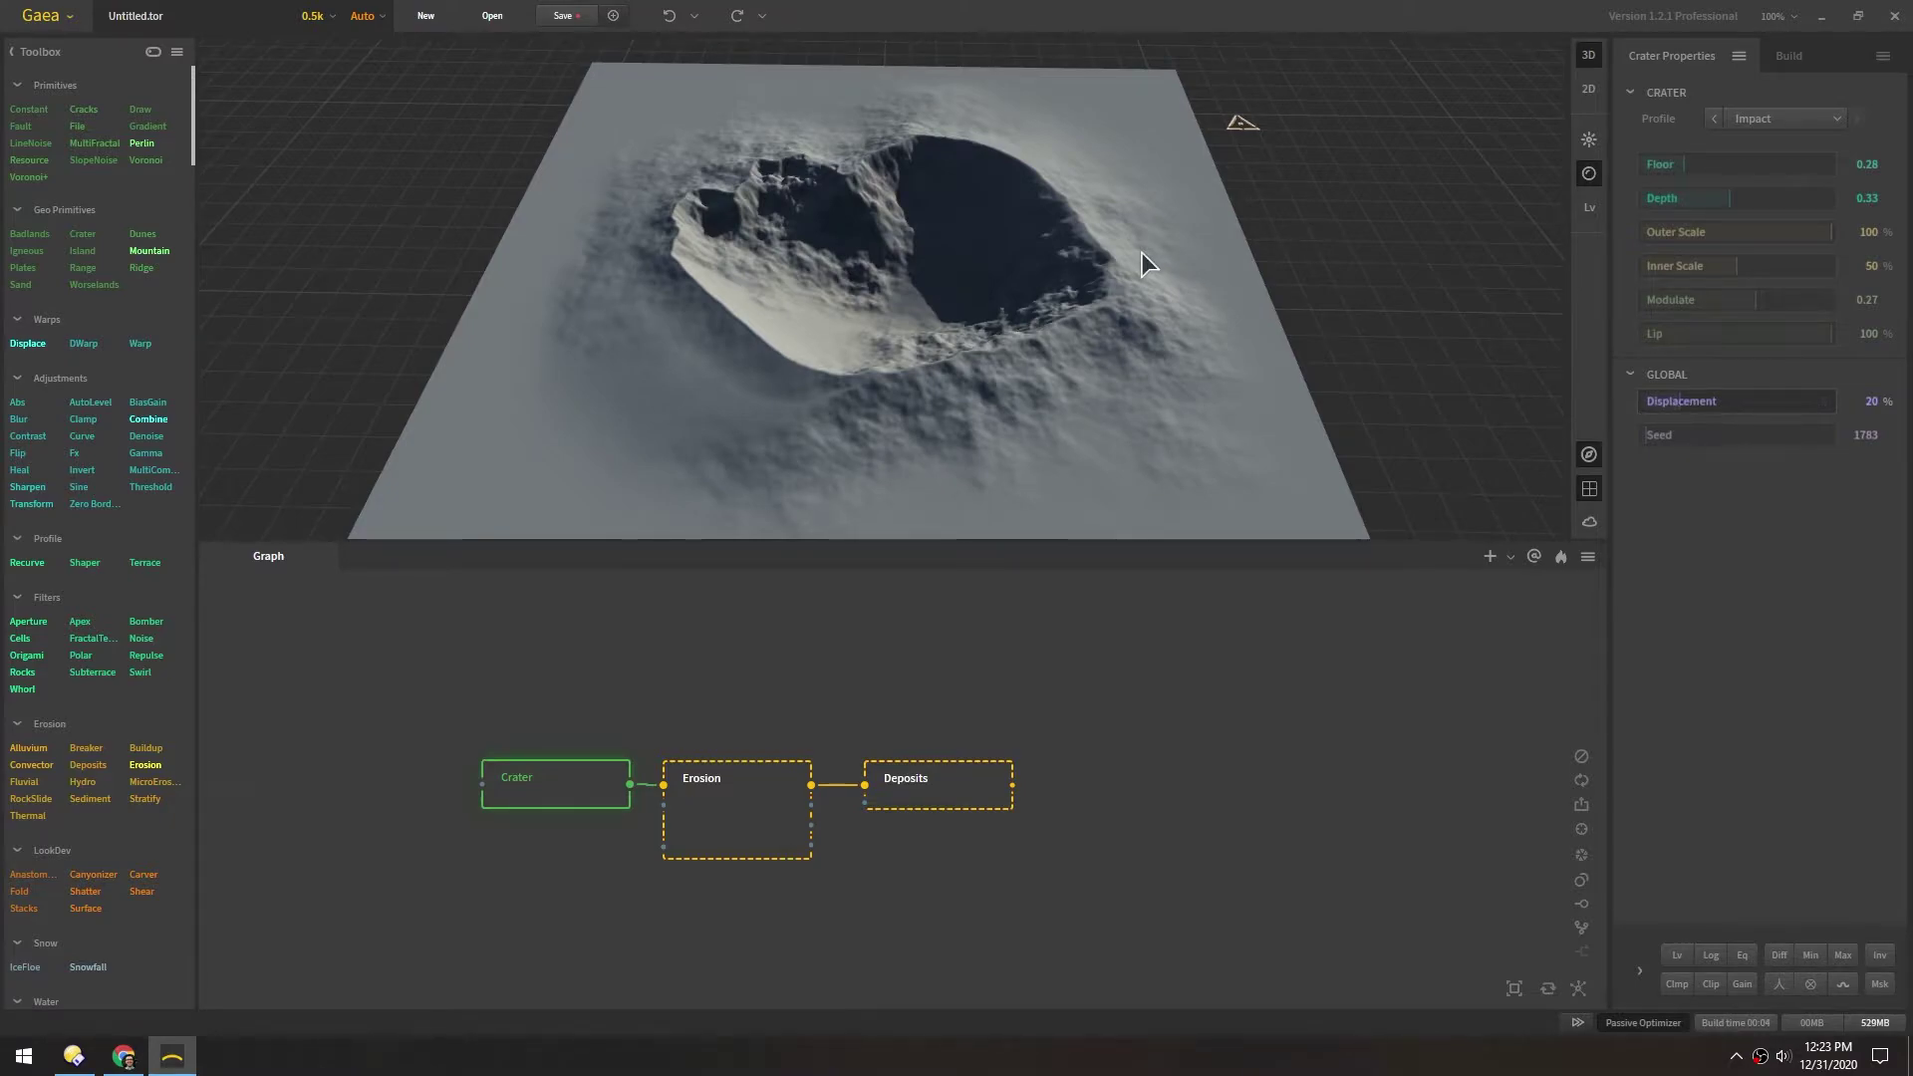
{"action": "left_click", "coordinate": [1757, 200]}
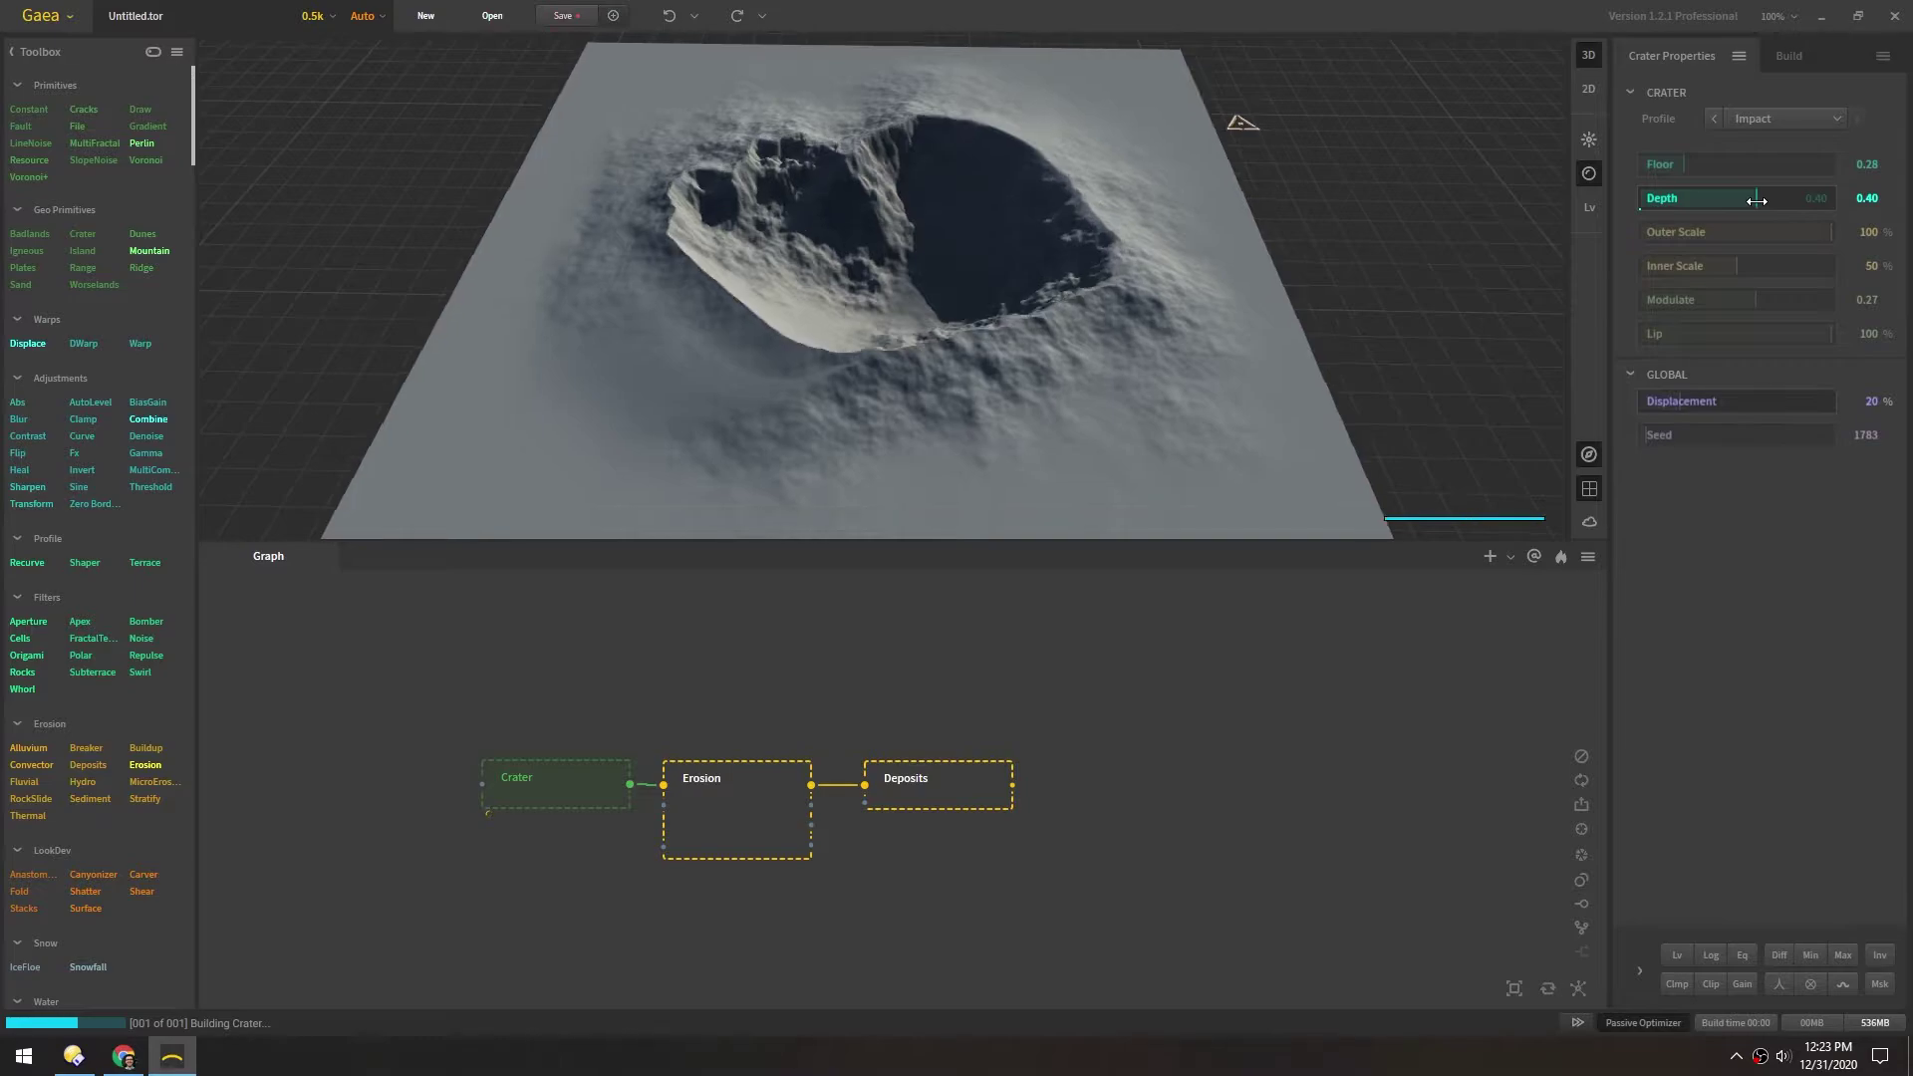
{"action": "mouse_move", "coordinate": [867, 248]}
{"action": "left_mouse_down"}
{"action": "mouse_move", "coordinate": [825, 207]}
{"action": "mouse_move", "coordinate": [825, 176]}
{"action": "mouse_move", "coordinate": [978, 158]}
{"action": "mouse_move", "coordinate": [1010, 179]}
{"action": "mouse_move", "coordinate": [865, 211]}
{"action": "left_mouse_up"}
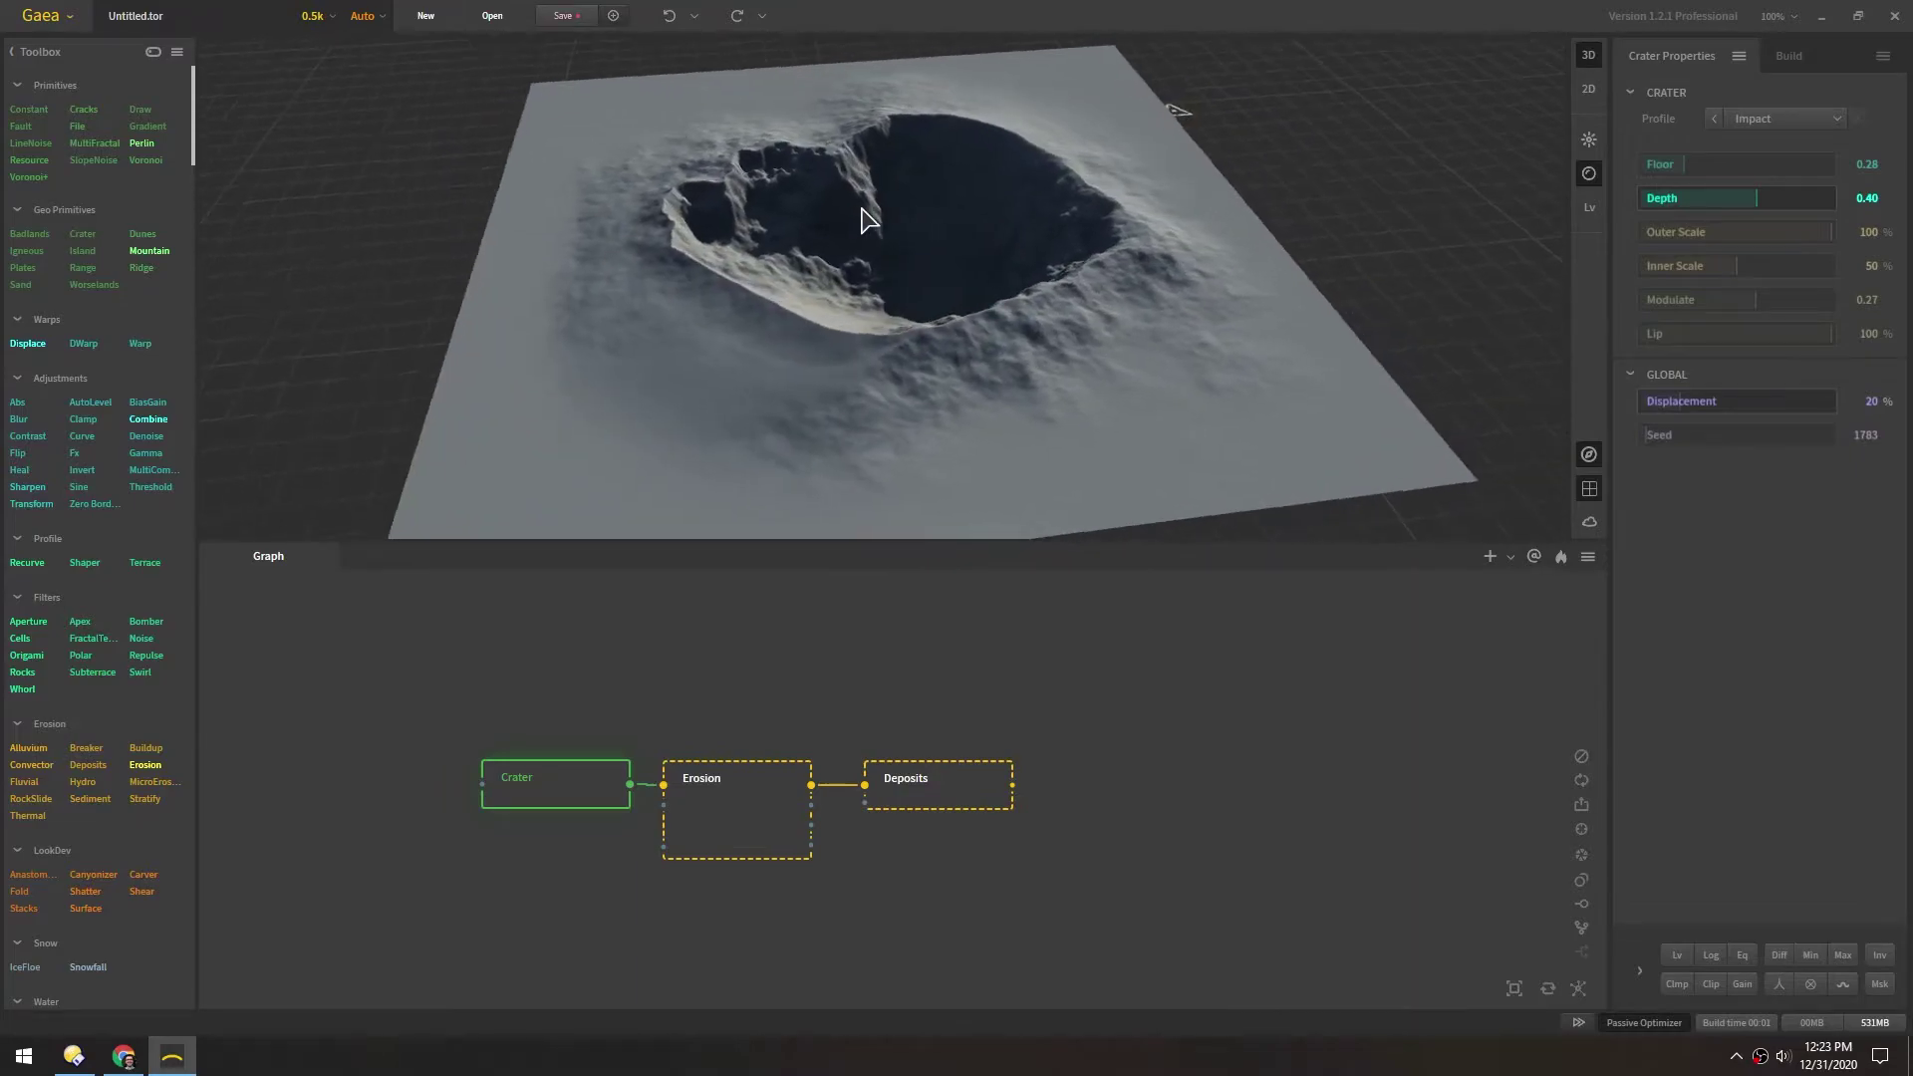
{"action": "left_click", "coordinate": [750, 816]}
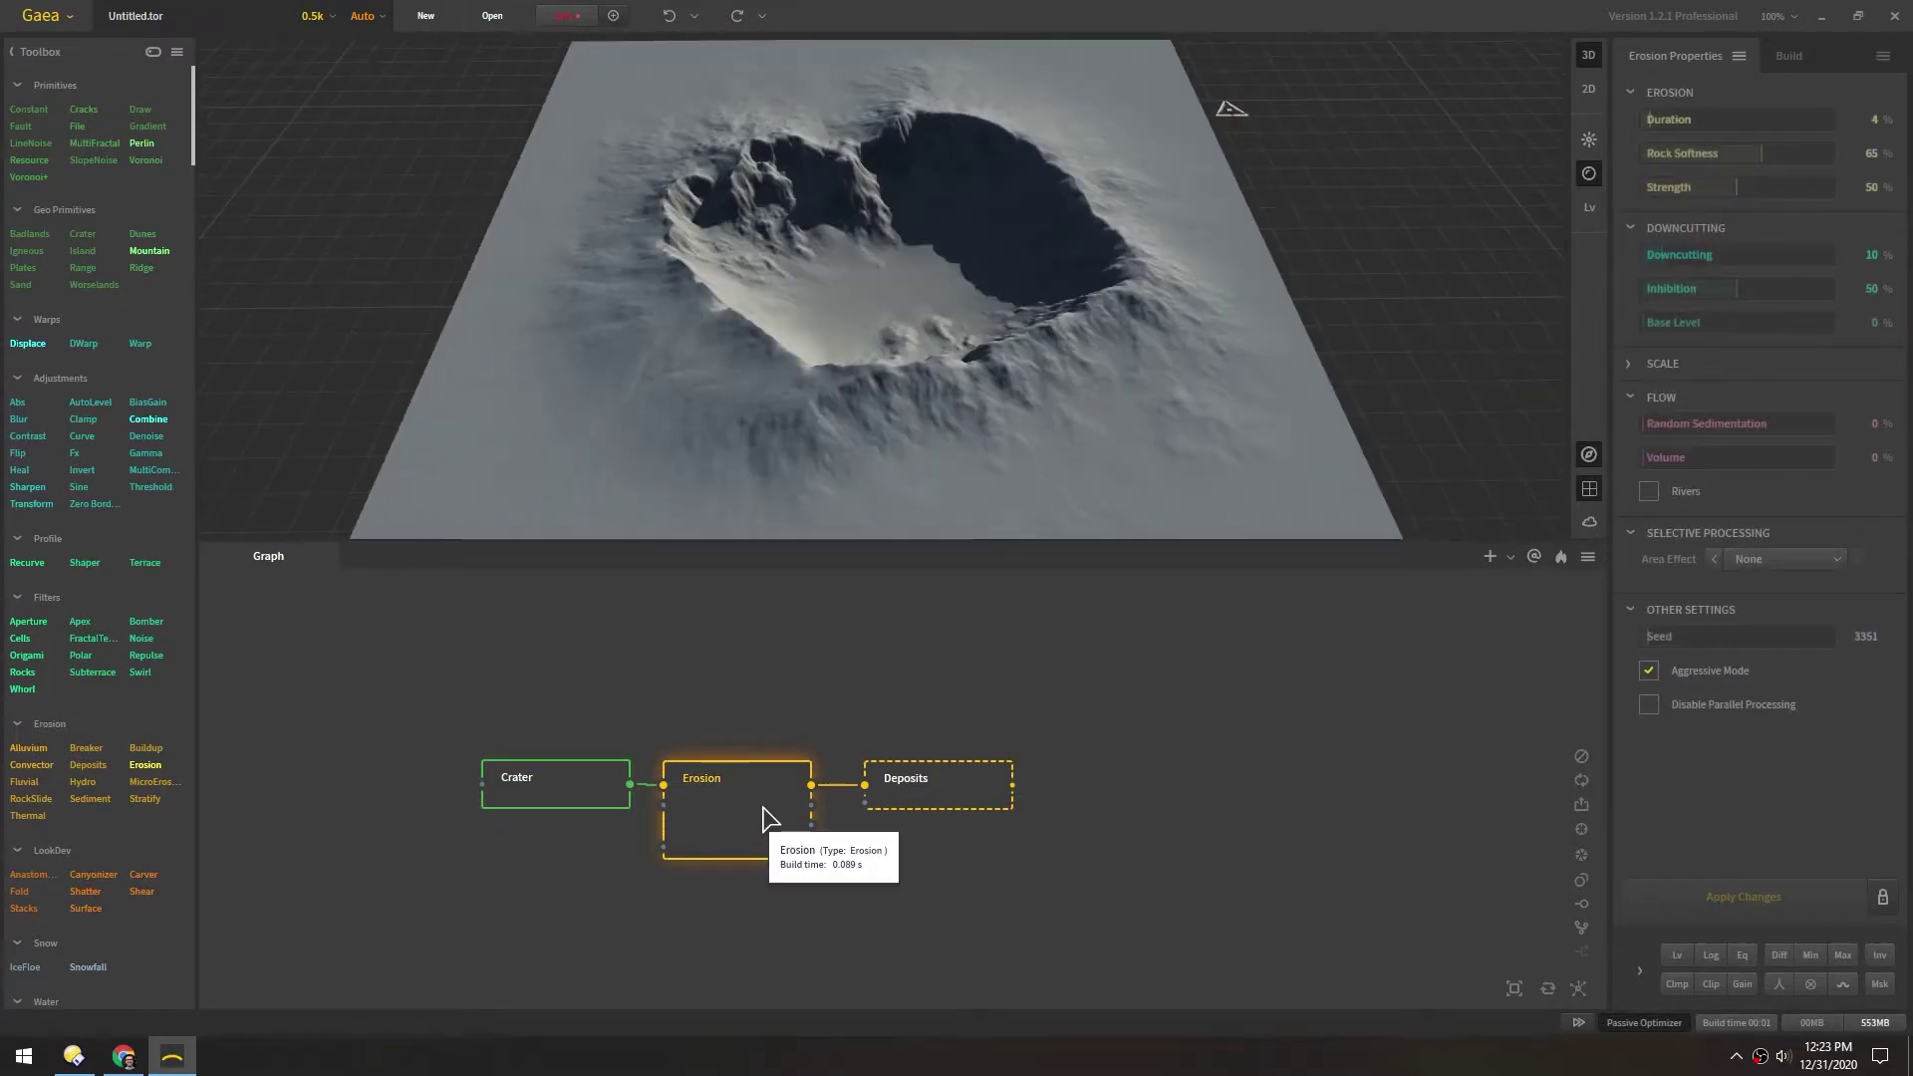
Step: Raise the Erosion node's Random Sedimentation to 167% and apply it, then select Crater
{"action": "left_click_drag", "start_coordinate": [728, 542], "coordinate": [731, 805]}
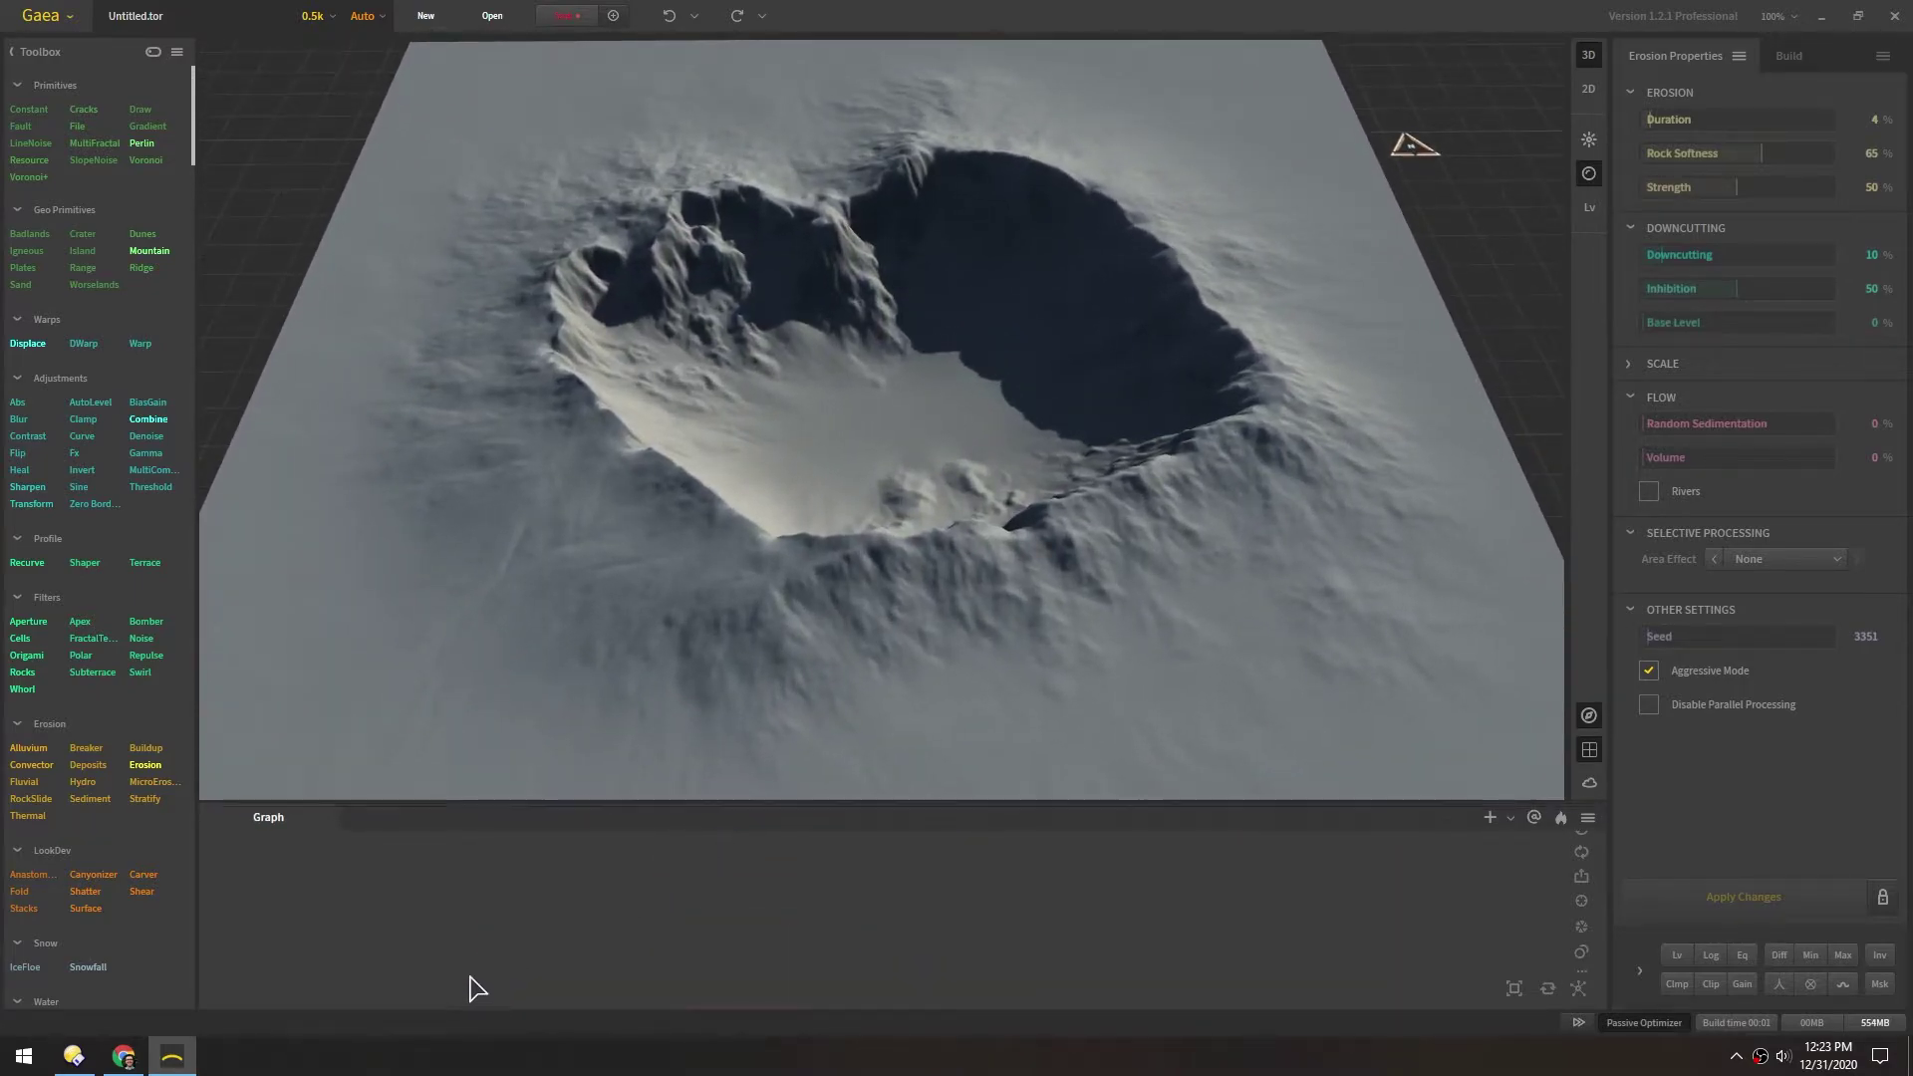
{"action": "left_click_drag", "start_coordinate": [469, 990], "coordinate": [439, 948]}
{"action": "middle_click_drag", "start_coordinate": [439, 947], "coordinate": [568, 798]}
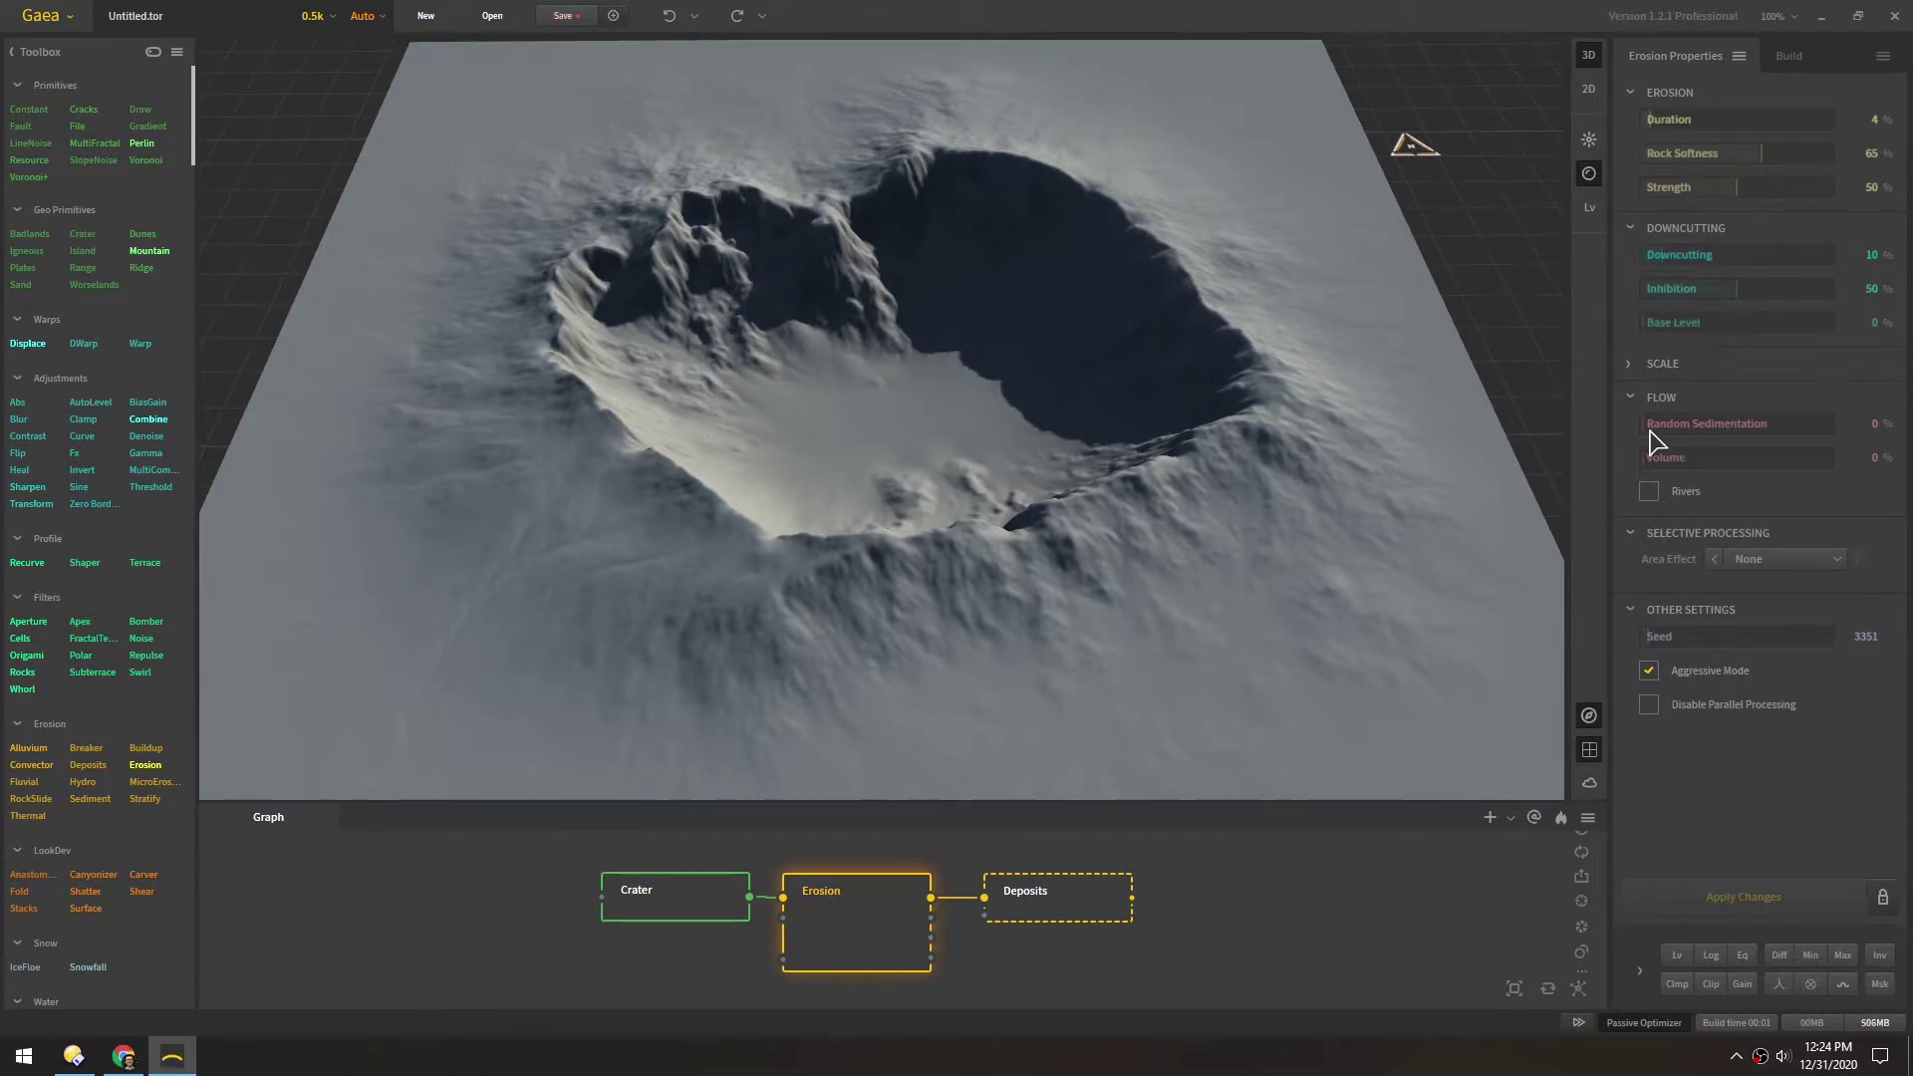
{"action": "left_click_drag", "start_coordinate": [1675, 430], "coordinate": [1675, 425]}
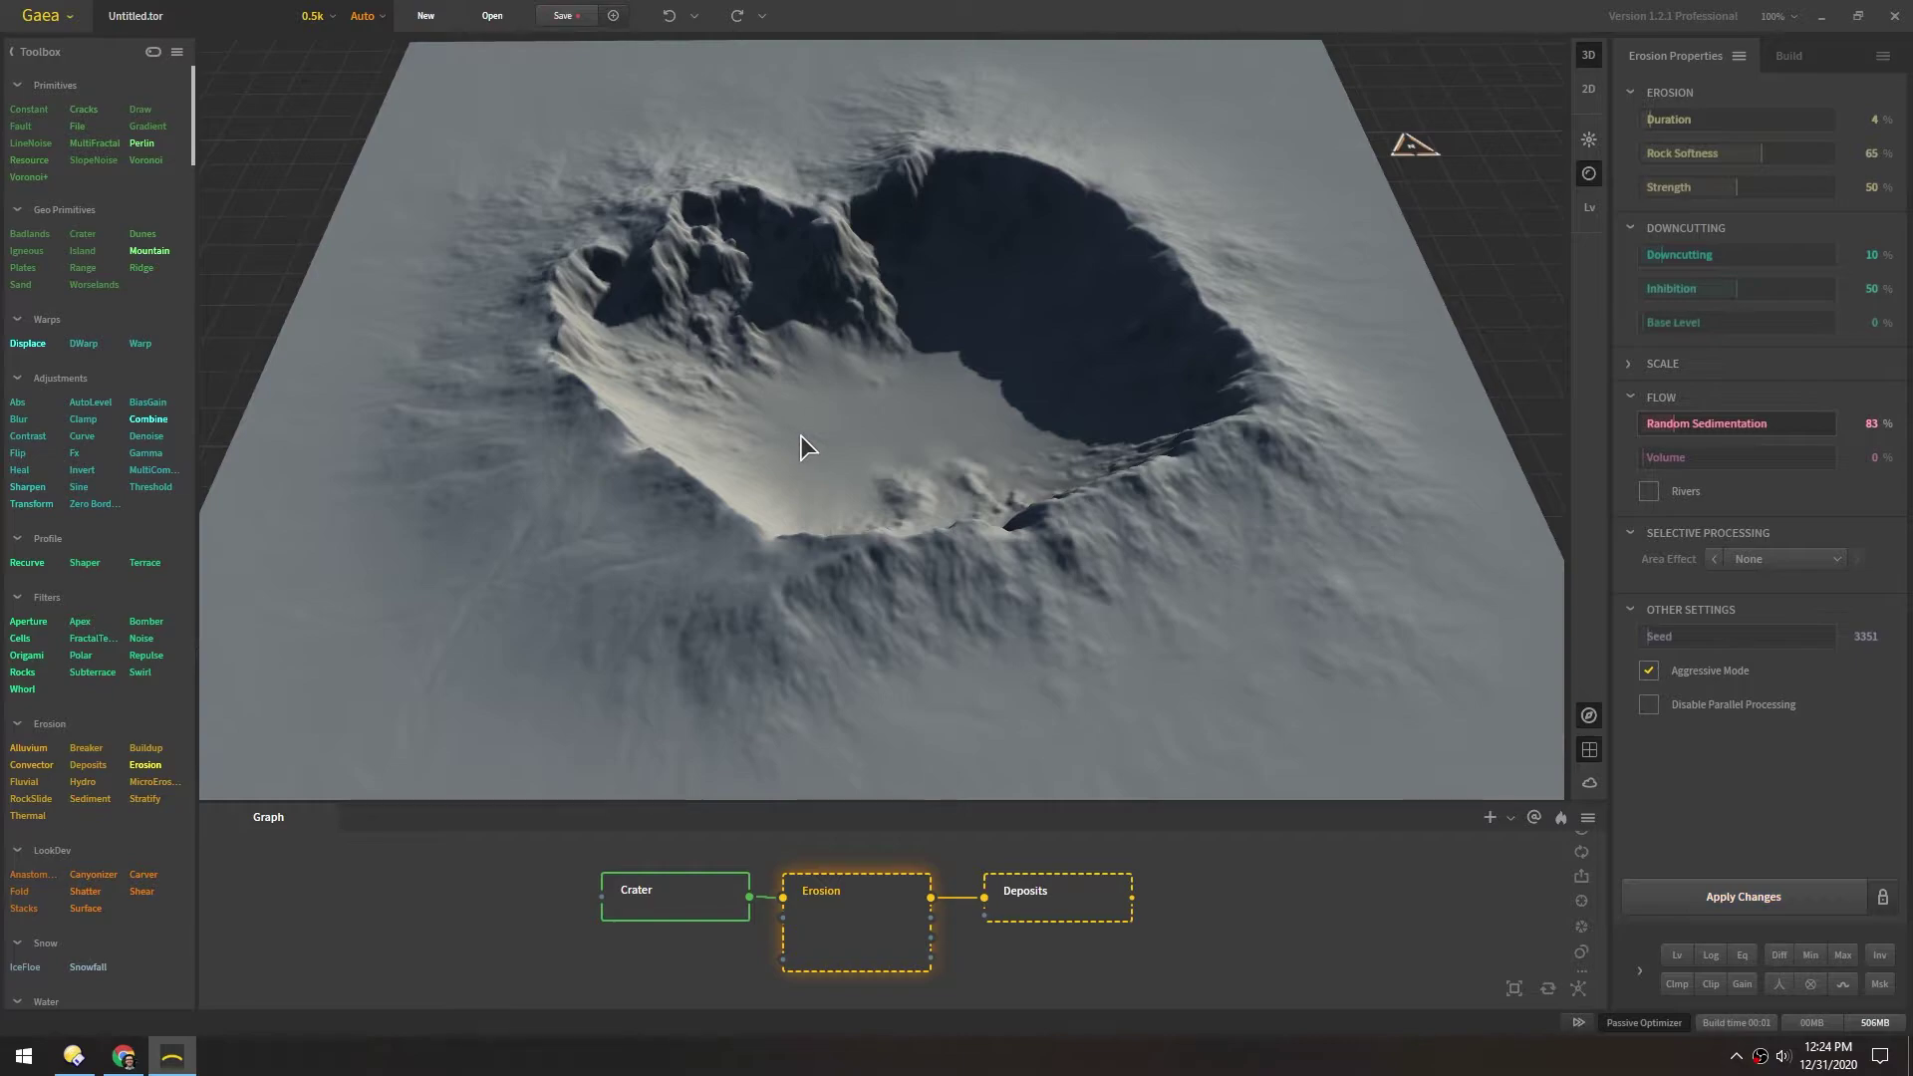
{"action": "left_click", "coordinate": [1716, 901]}
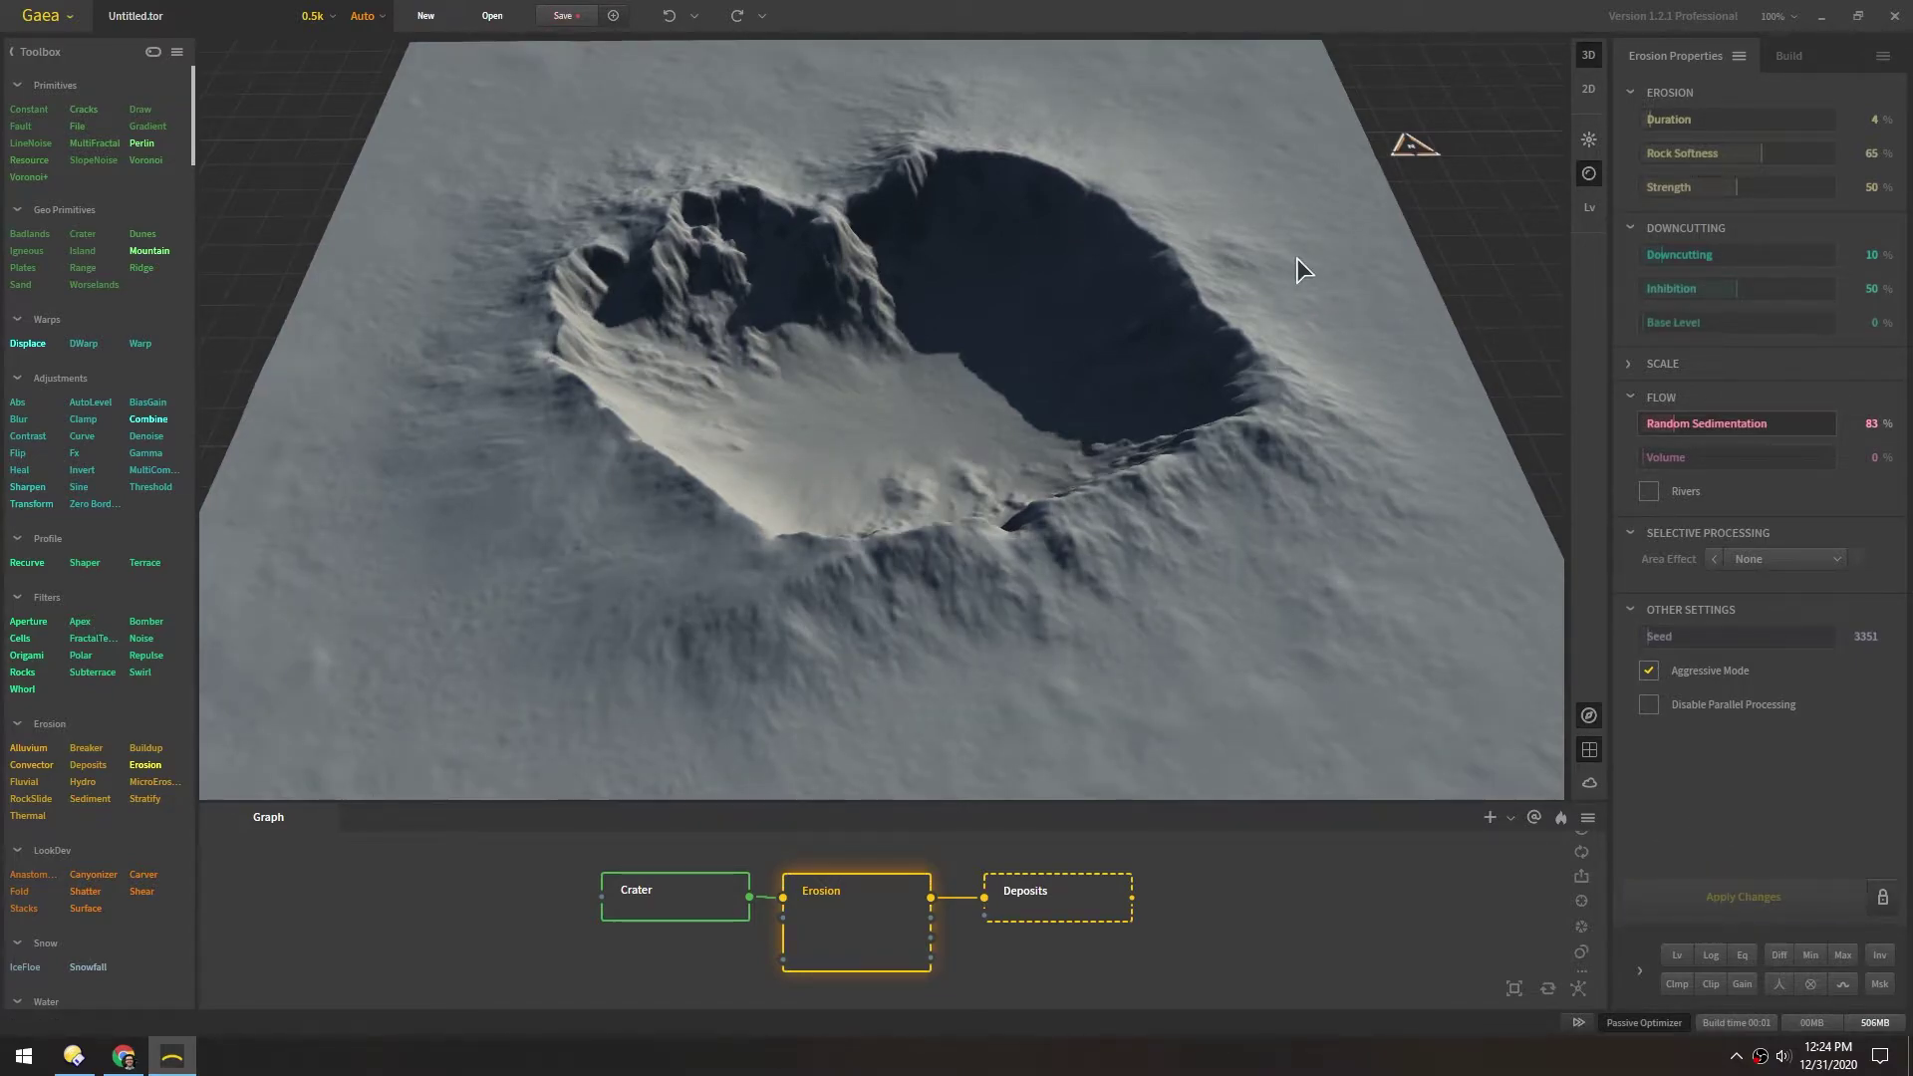
{"action": "left_click", "coordinate": [1706, 422]}
{"action": "left_click", "coordinate": [1712, 897]}
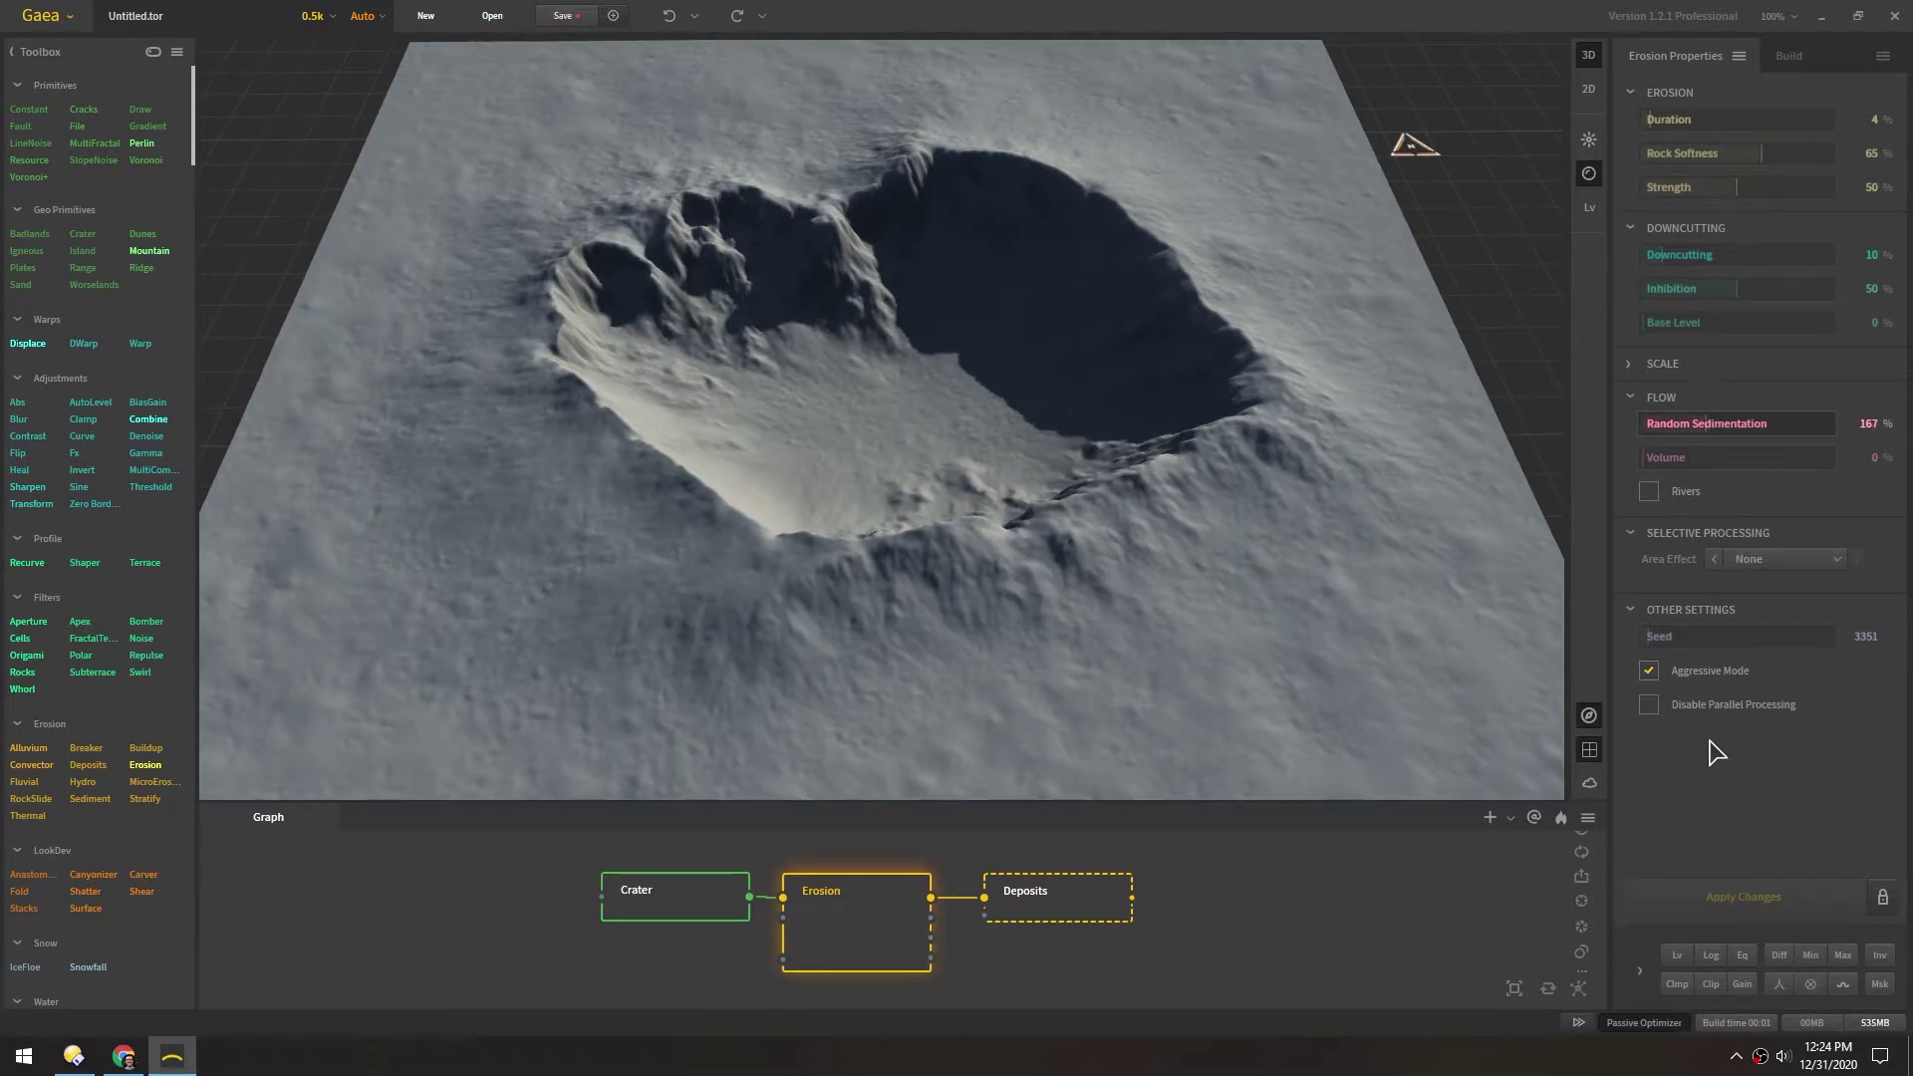
{"action": "left_click", "coordinate": [689, 902]}
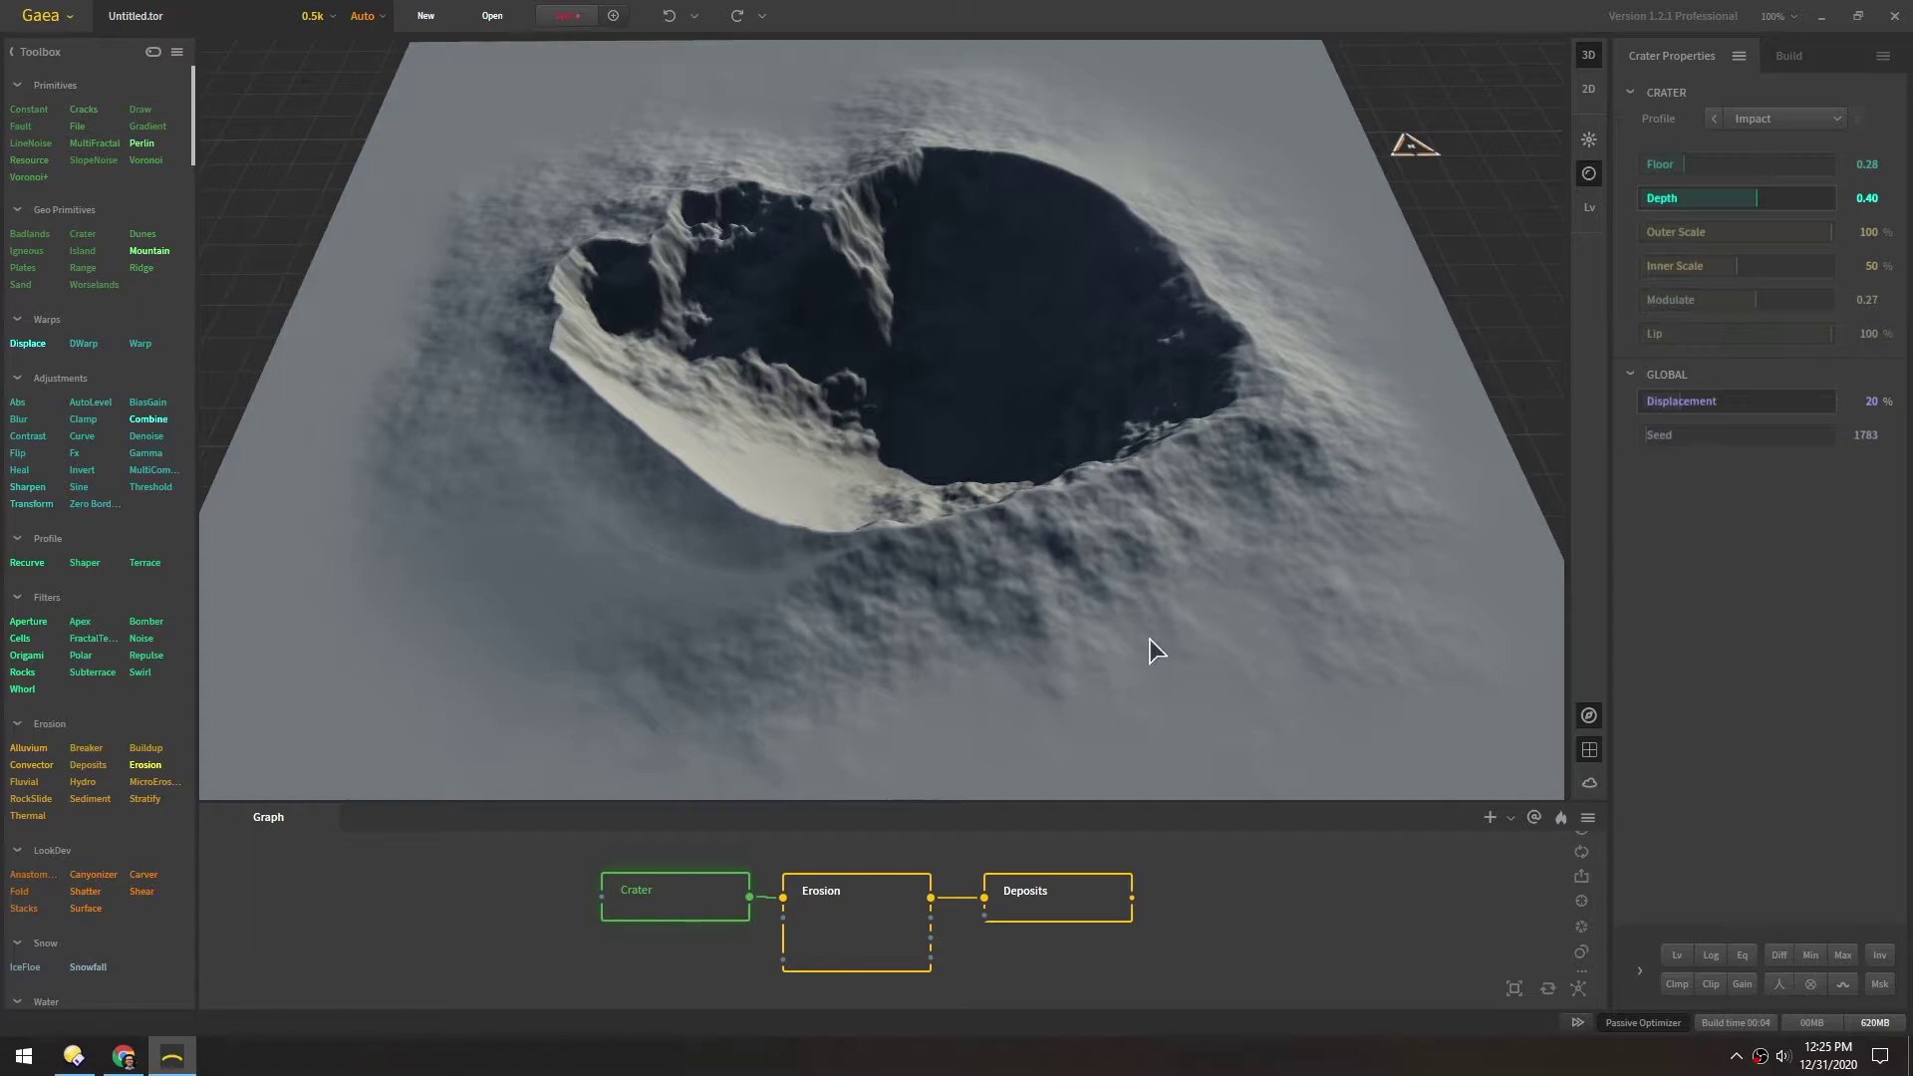
Step: Lower the Crater node's Displacement from 20% to 7%
{"action": "left_click", "coordinate": [1650, 402]}
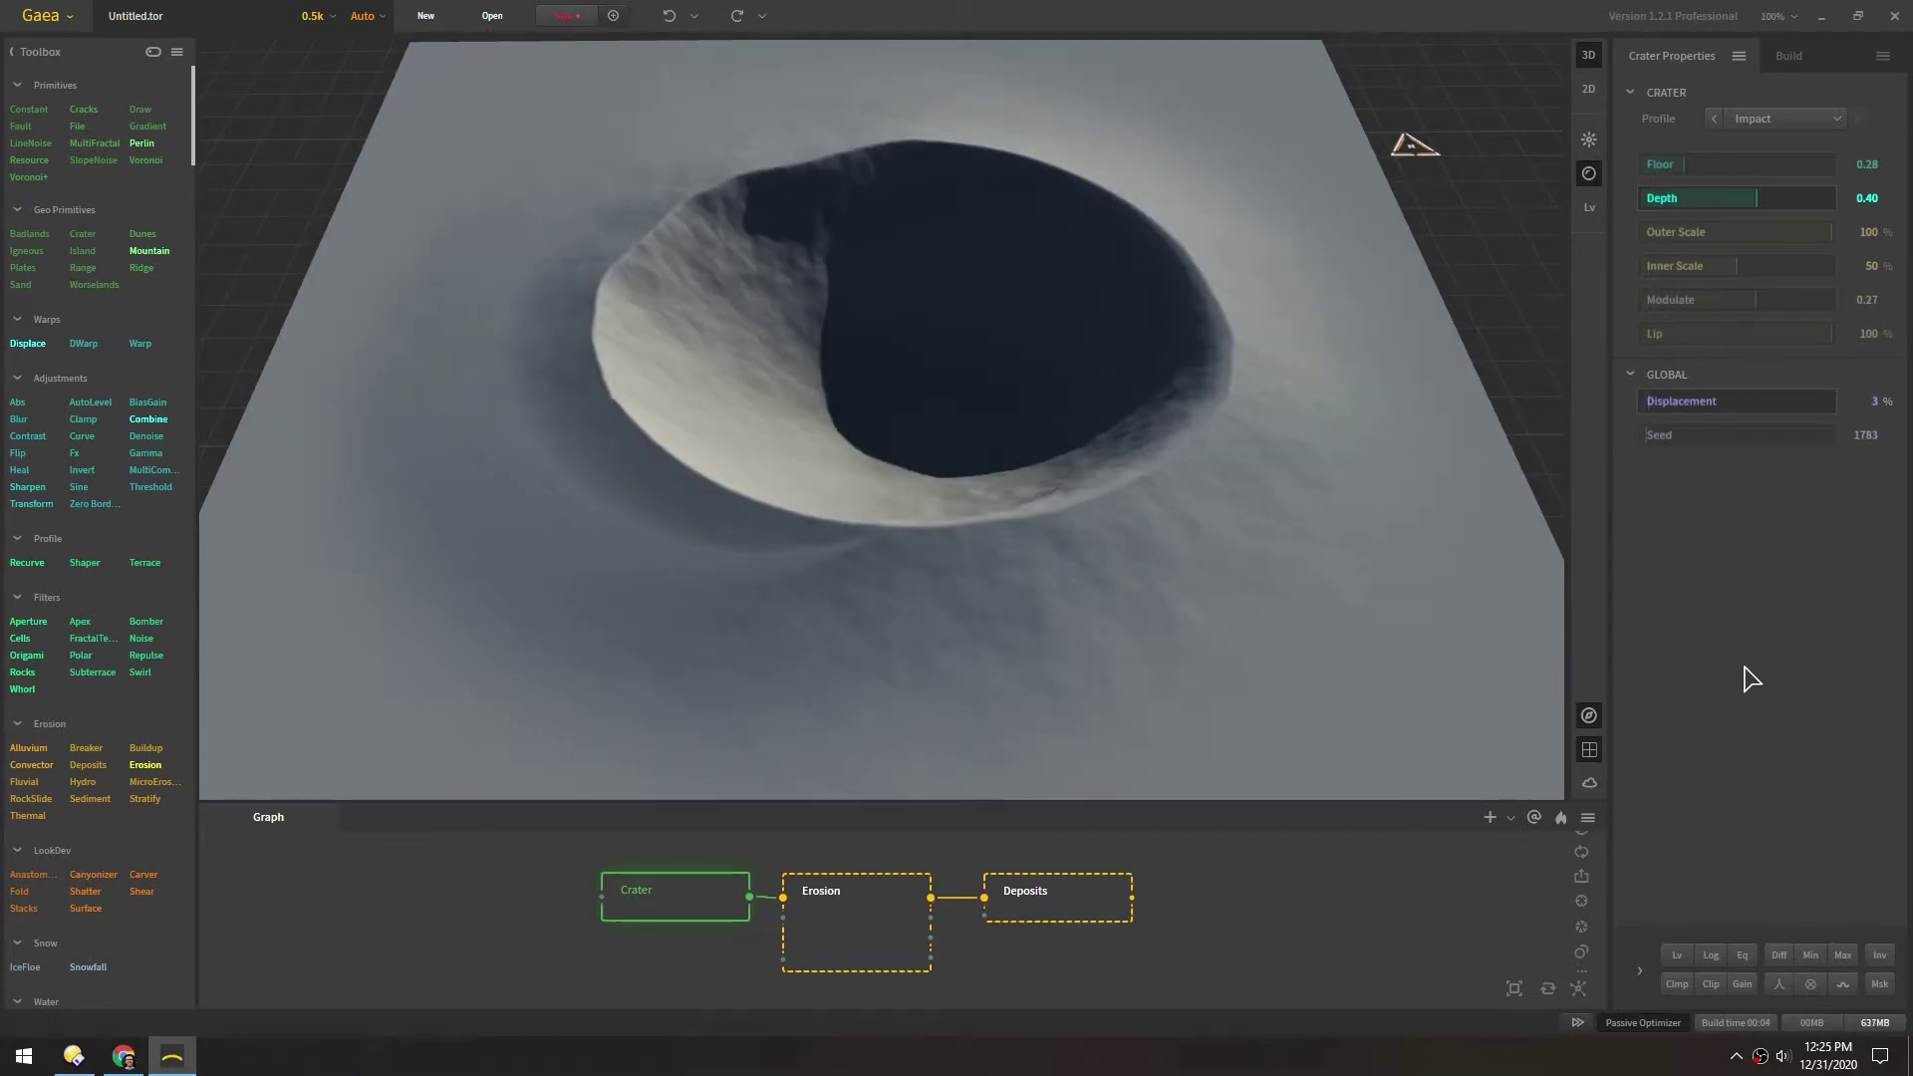
{"action": "left_click", "coordinate": [1654, 402]}
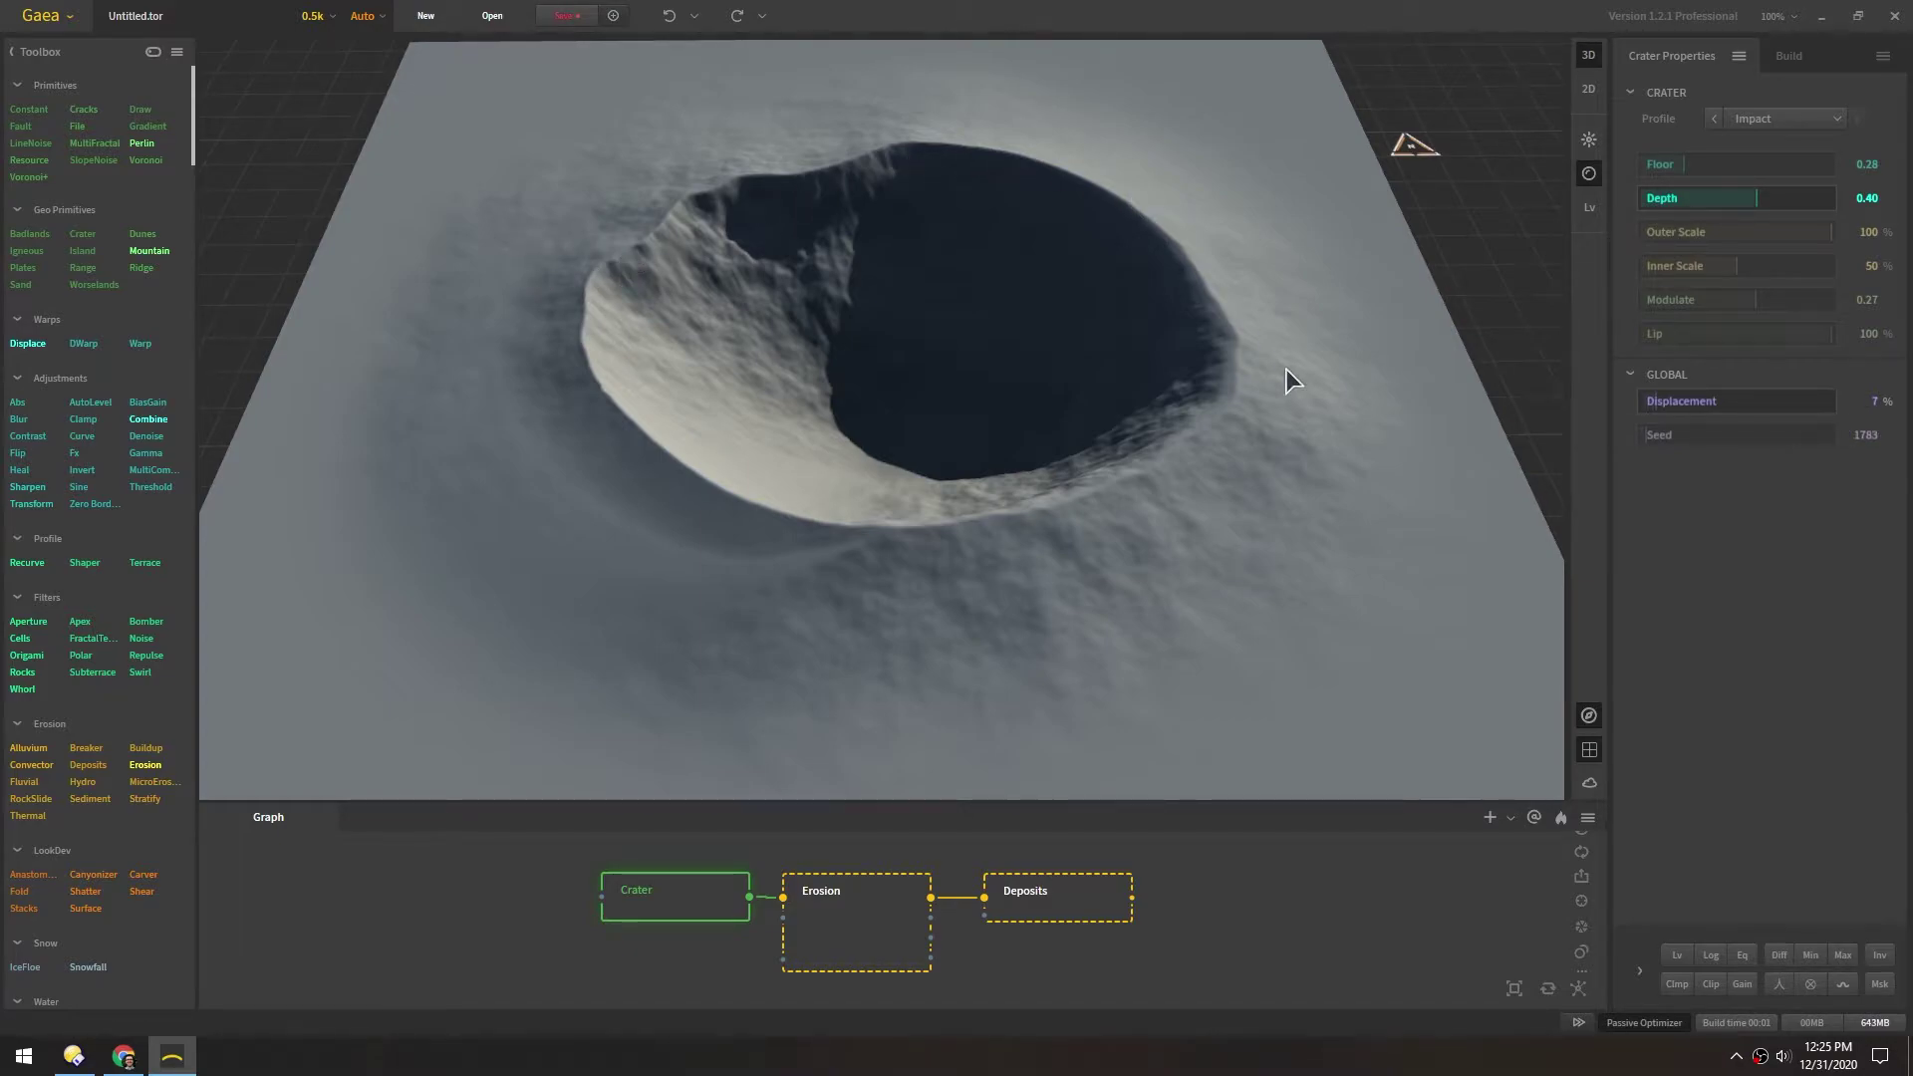
Step: Give the Deposits node Sediments 0.46, Flow 04 and Chaos 12%
{"action": "left_click", "coordinate": [830, 932]}
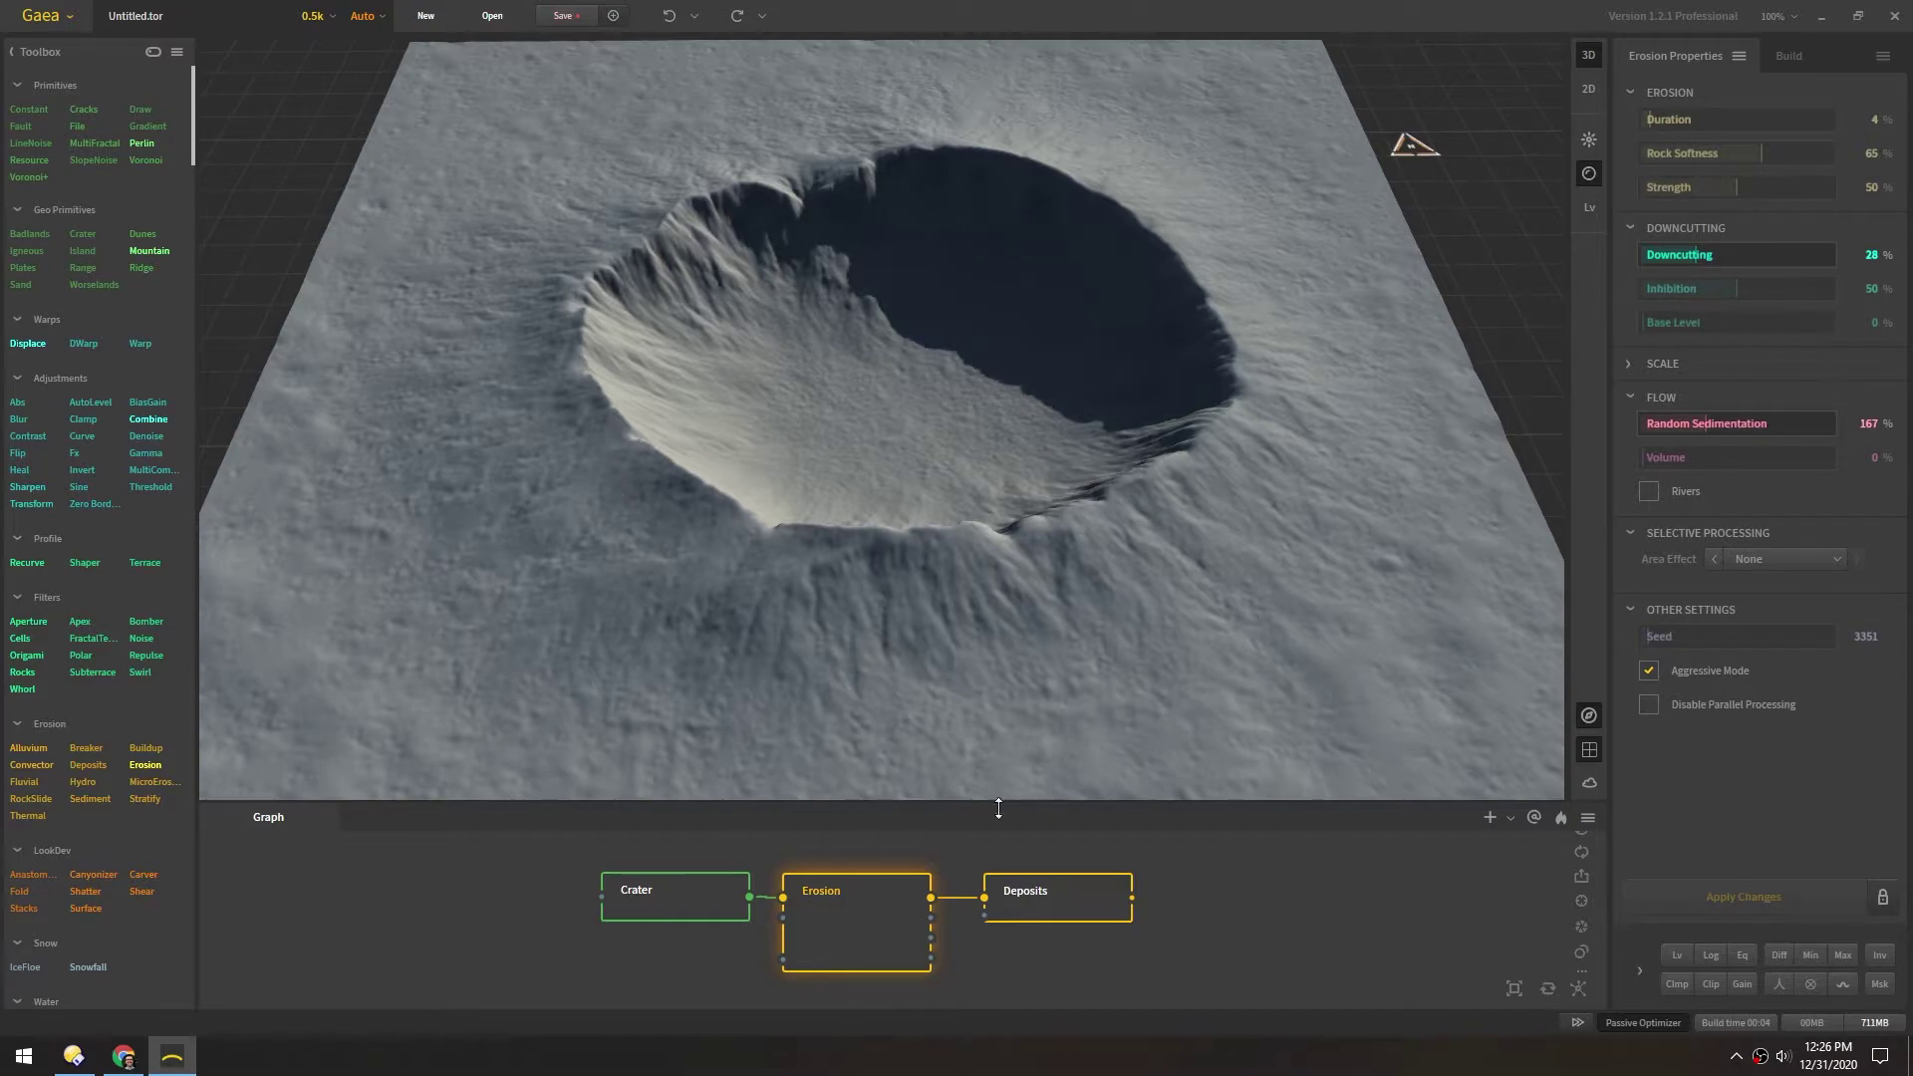
{"action": "left_click", "coordinate": [1047, 912]}
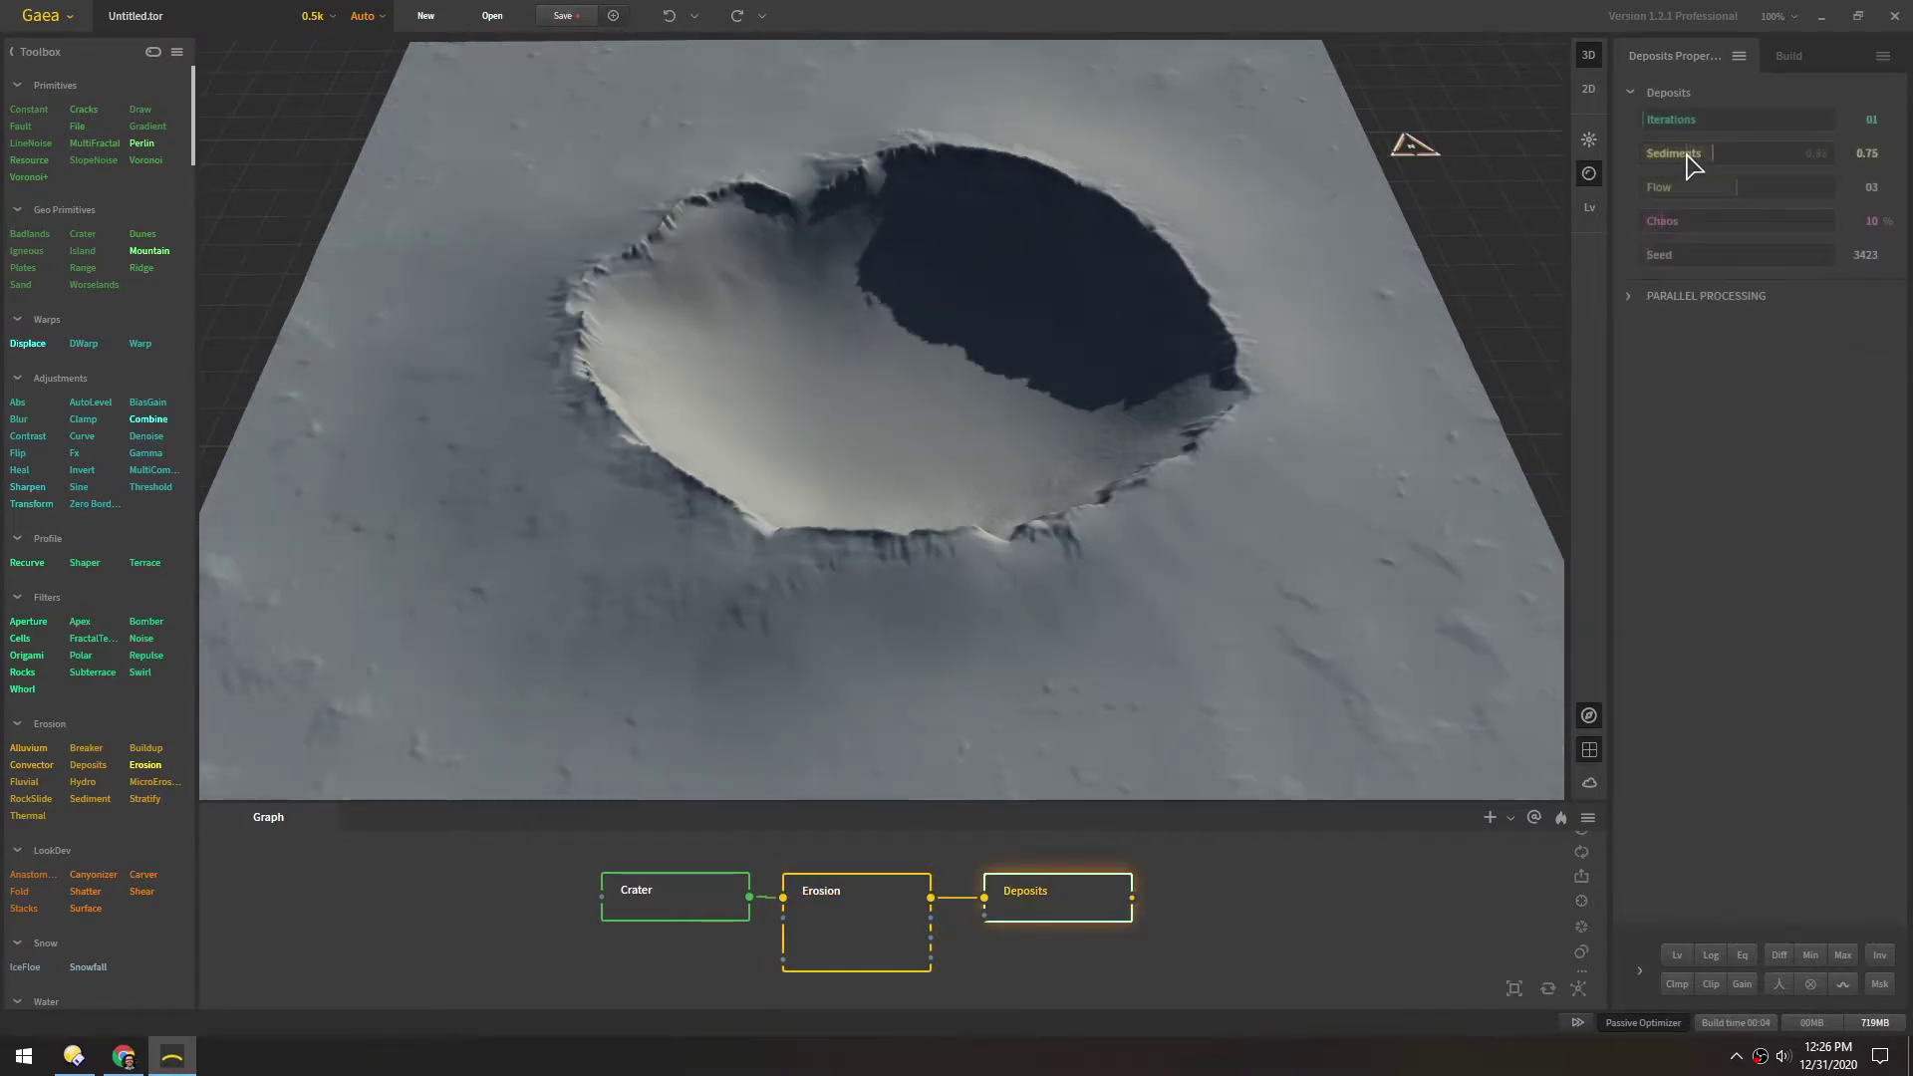
{"action": "left_click_drag", "start_coordinate": [1688, 156], "coordinate": [1686, 153]}
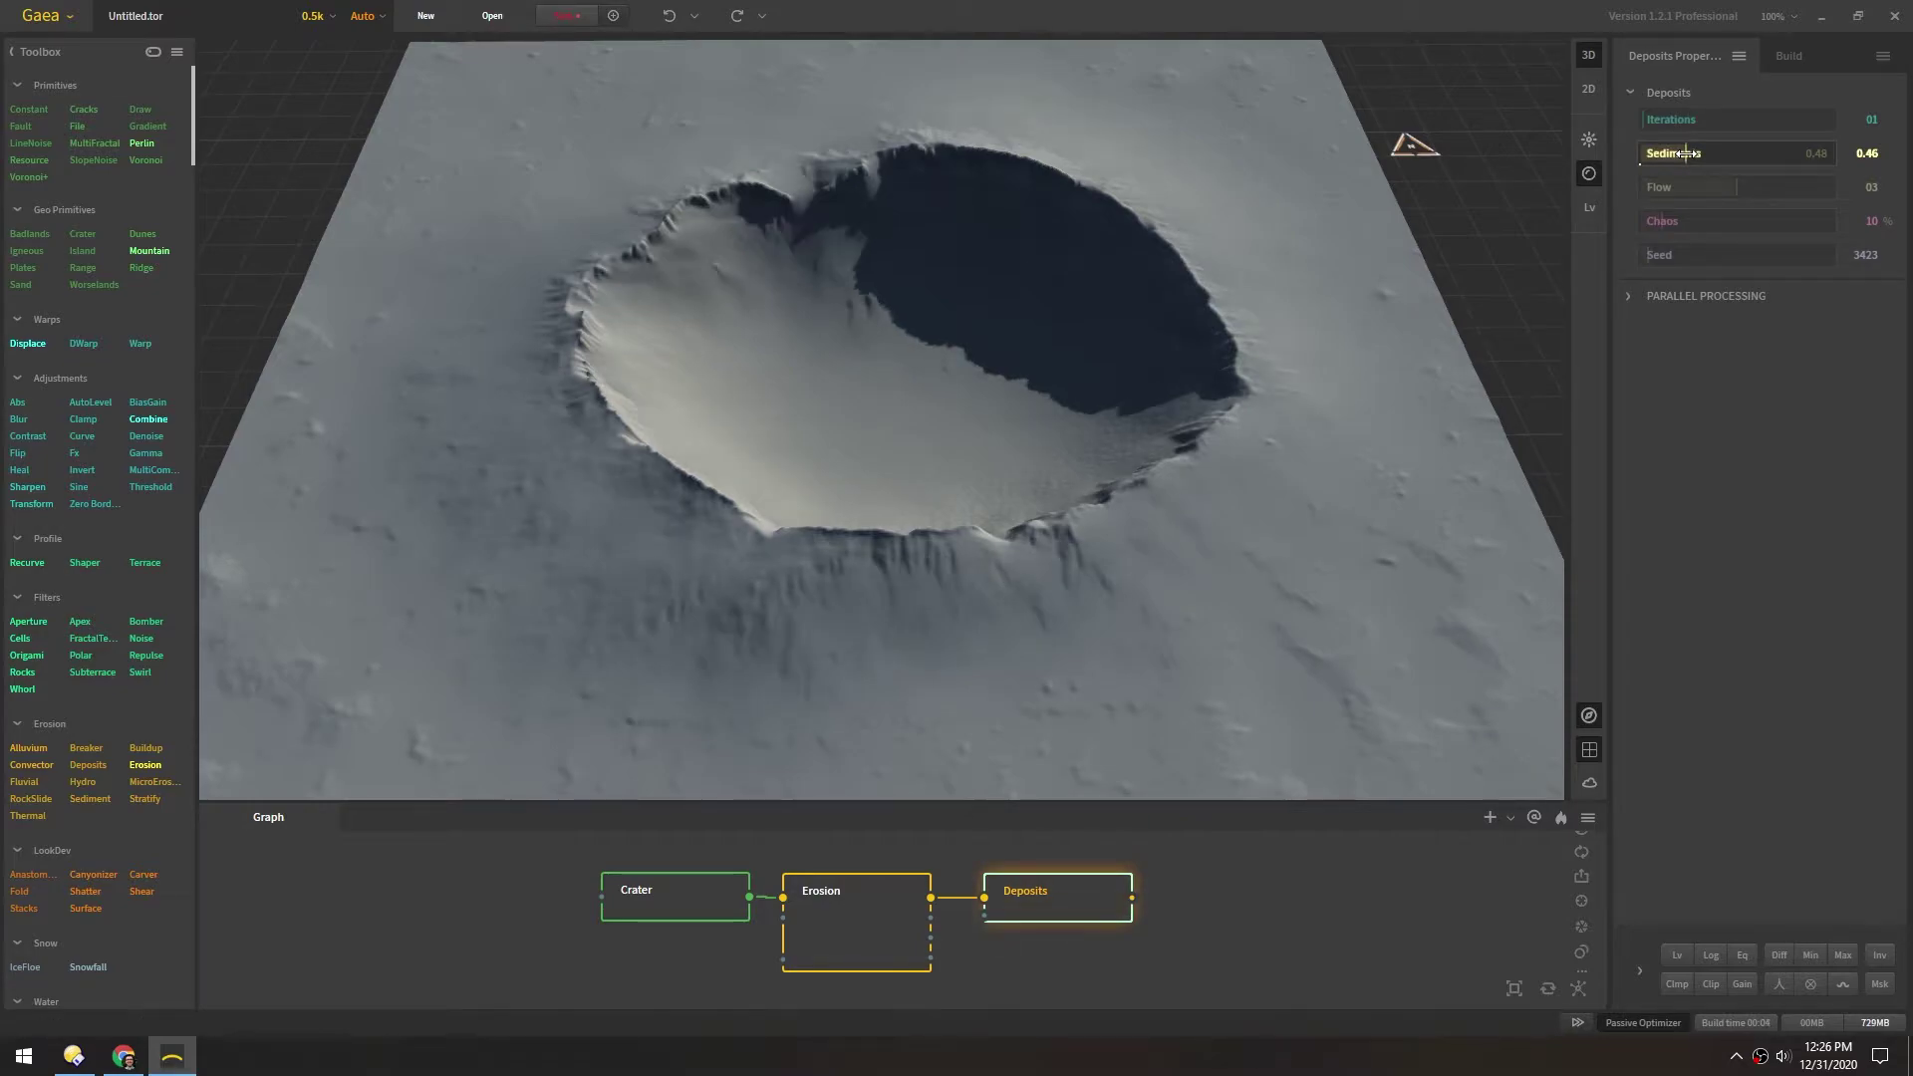
{"action": "left_click", "coordinate": [1772, 192]}
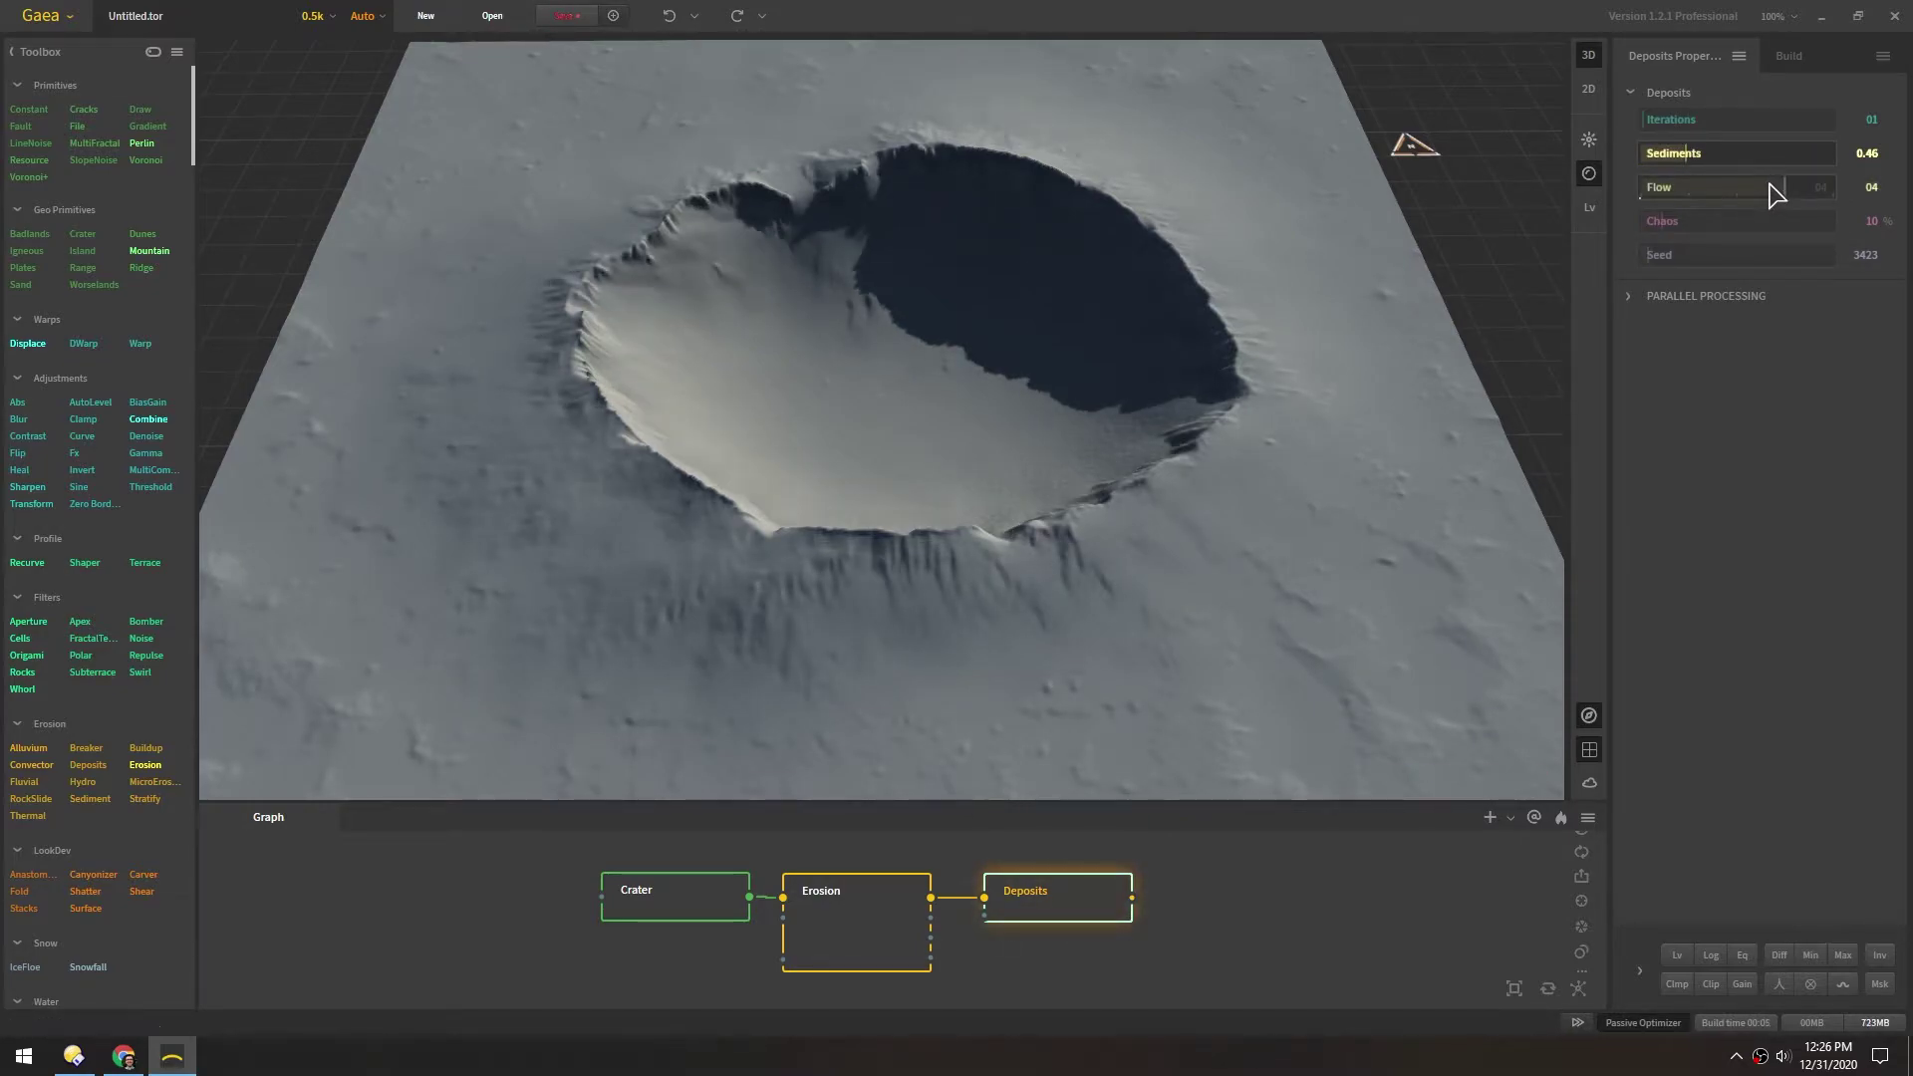
{"action": "left_click", "coordinate": [1730, 221]}
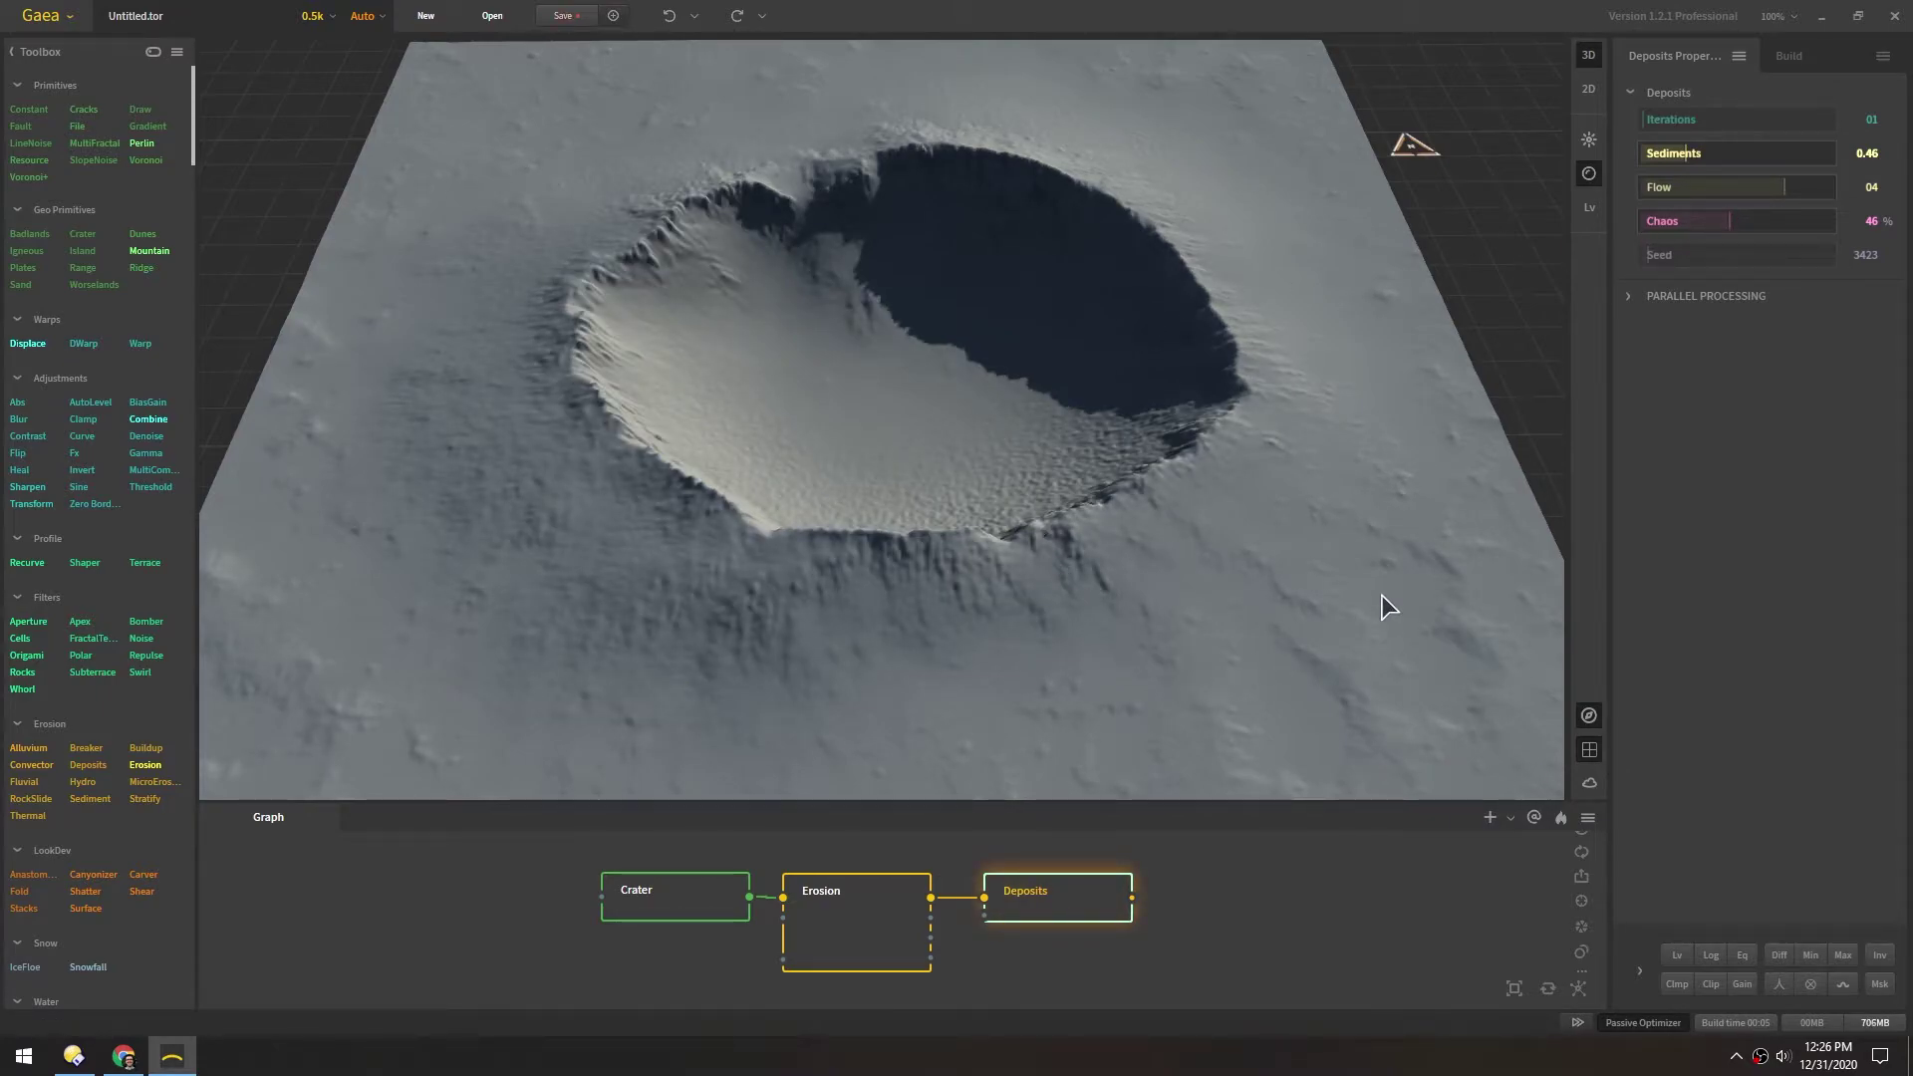
{"action": "left_click", "coordinate": [1705, 221]}
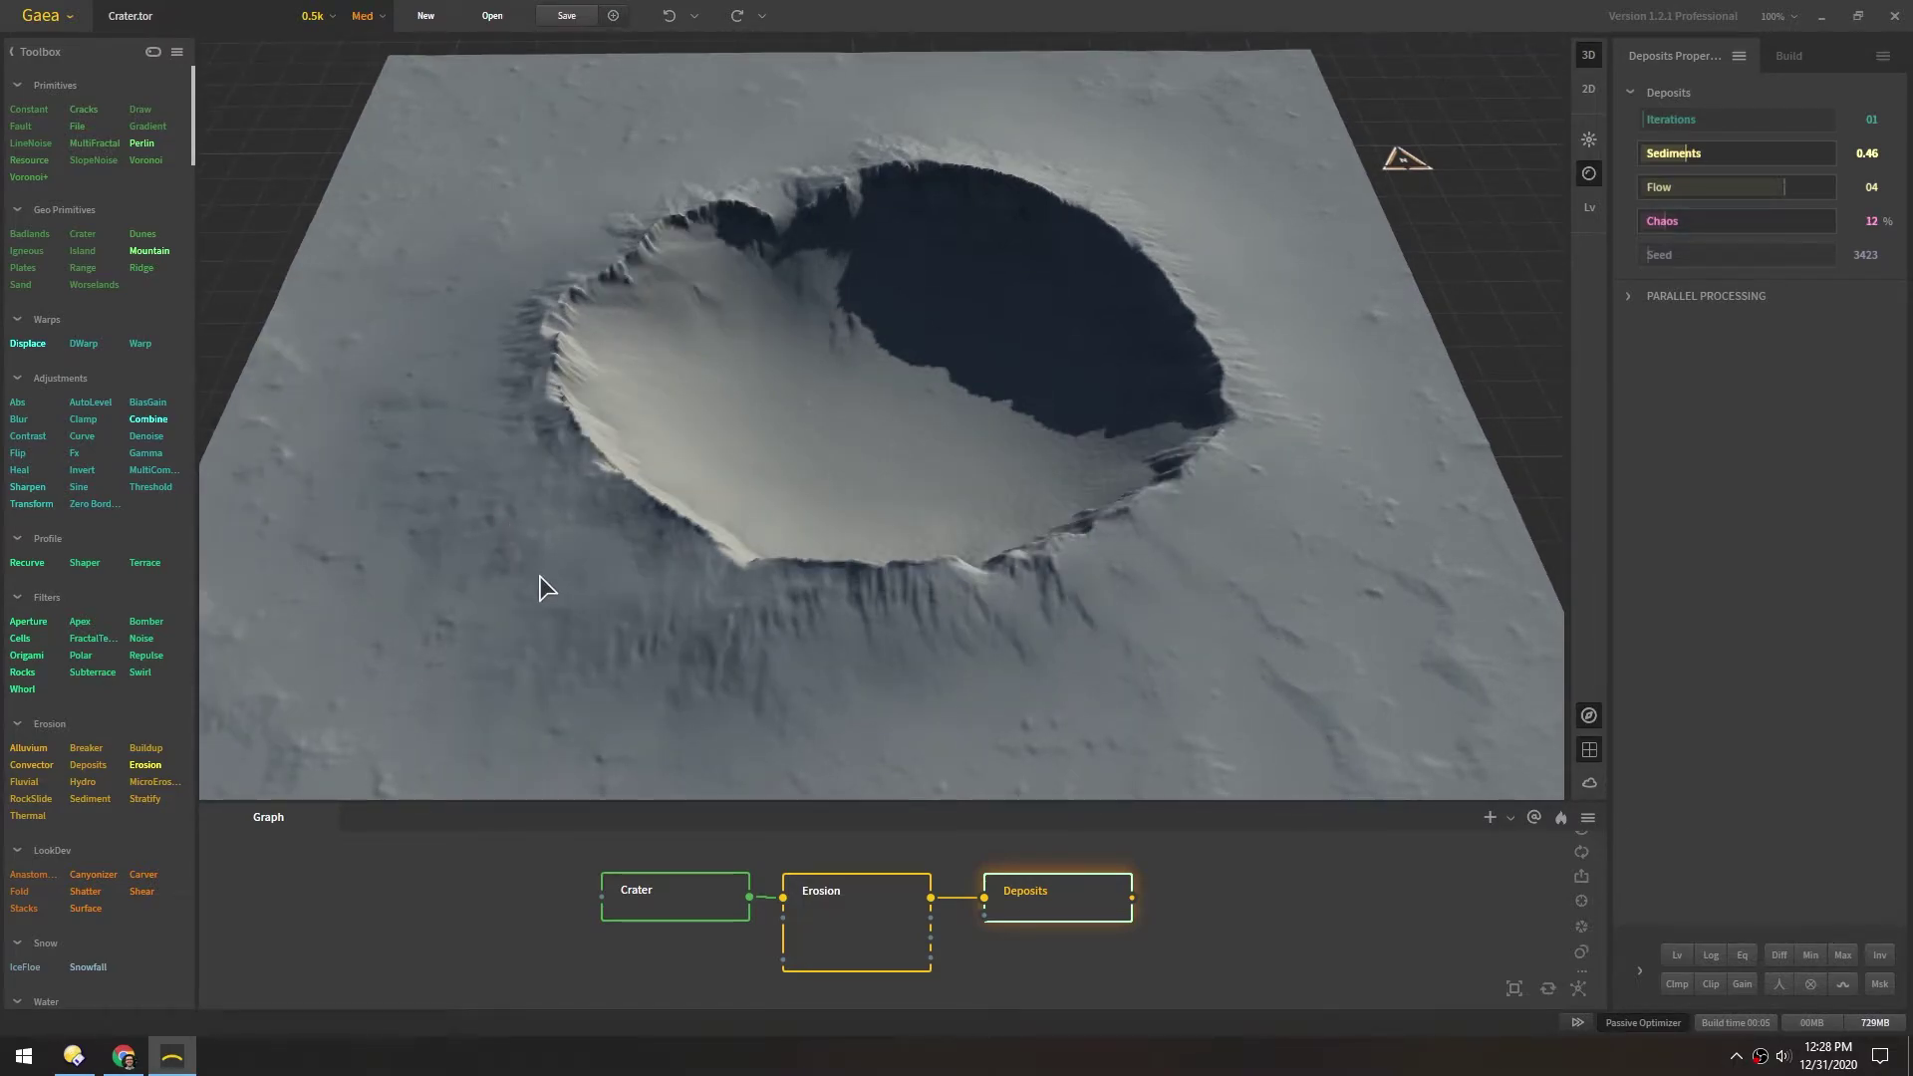
Step: Switch the preview resolution from 0.5k to 1k and orbit the rebuilt crater
{"action": "left_click", "coordinate": [332, 20]}
{"action": "left_click", "coordinate": [317, 73]}
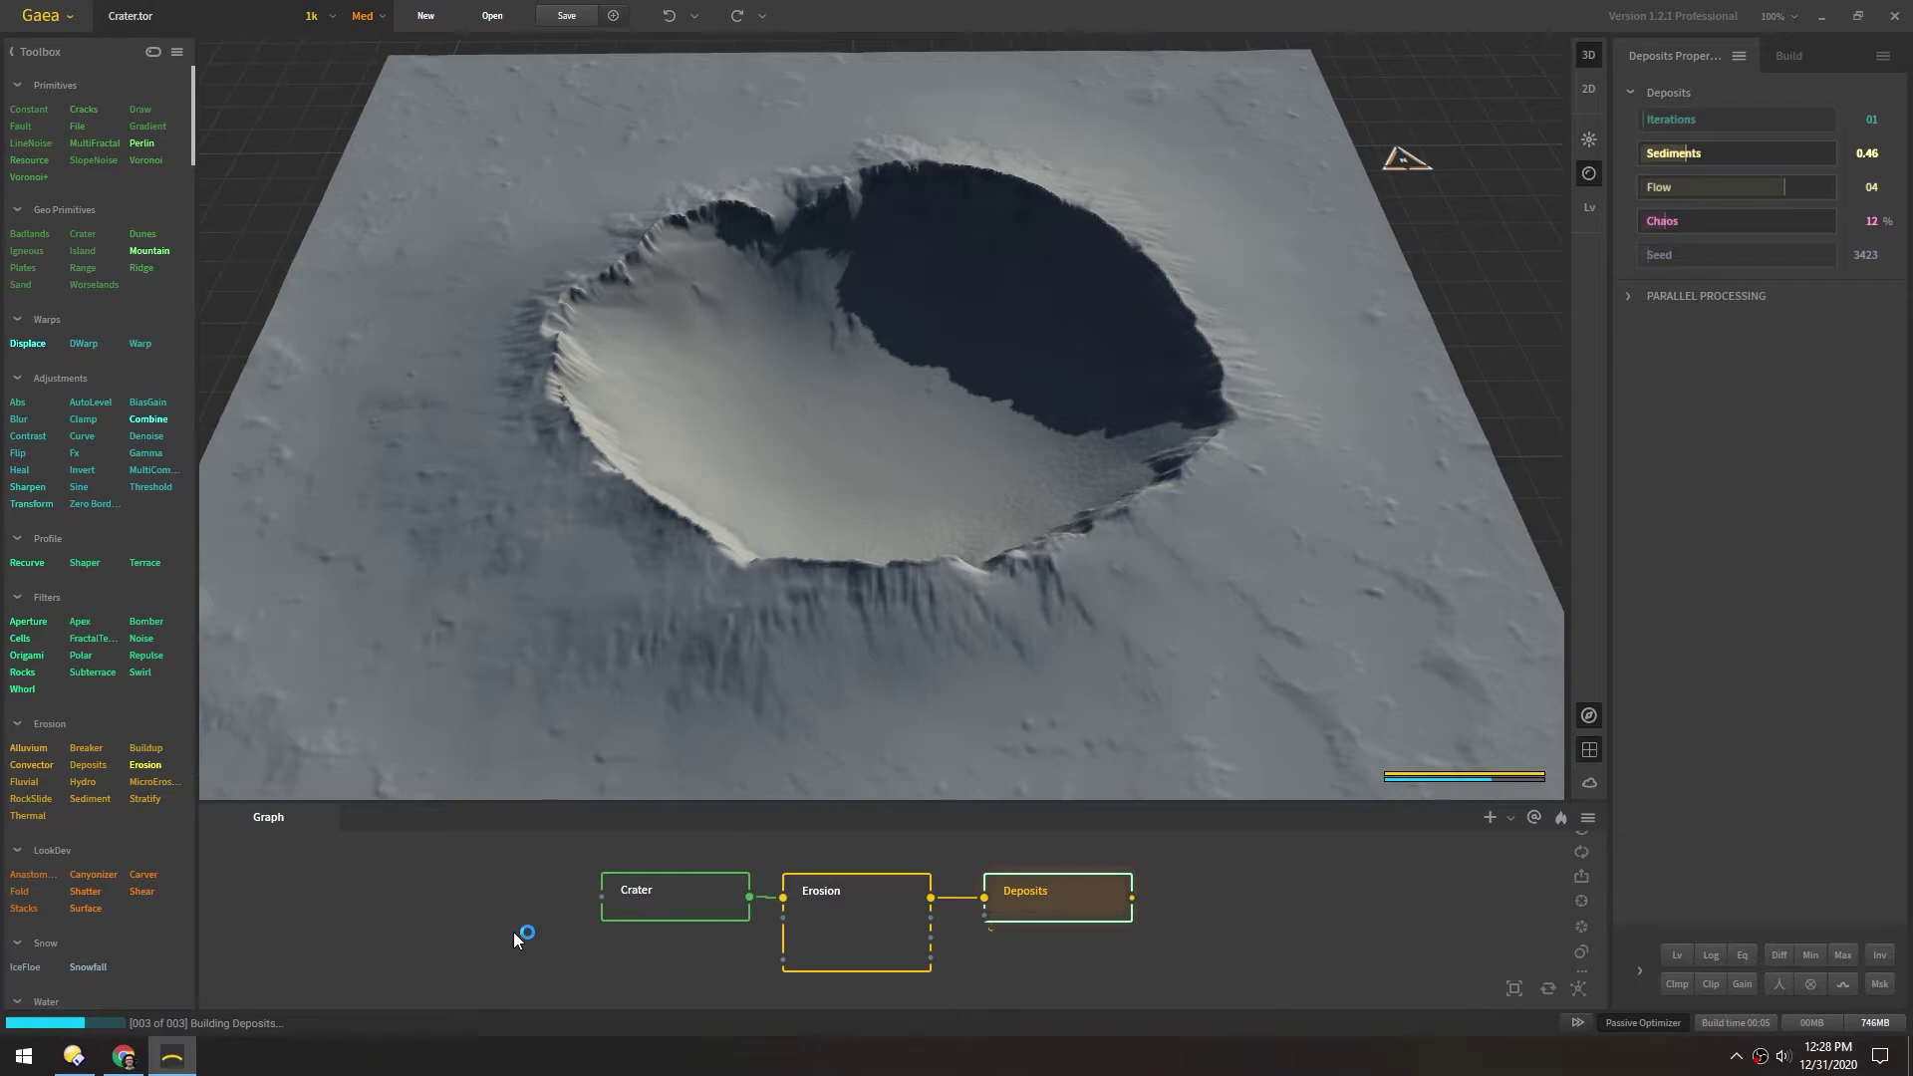
{"action": "left_click_drag", "start_coordinate": [797, 418], "coordinate": [873, 415]}
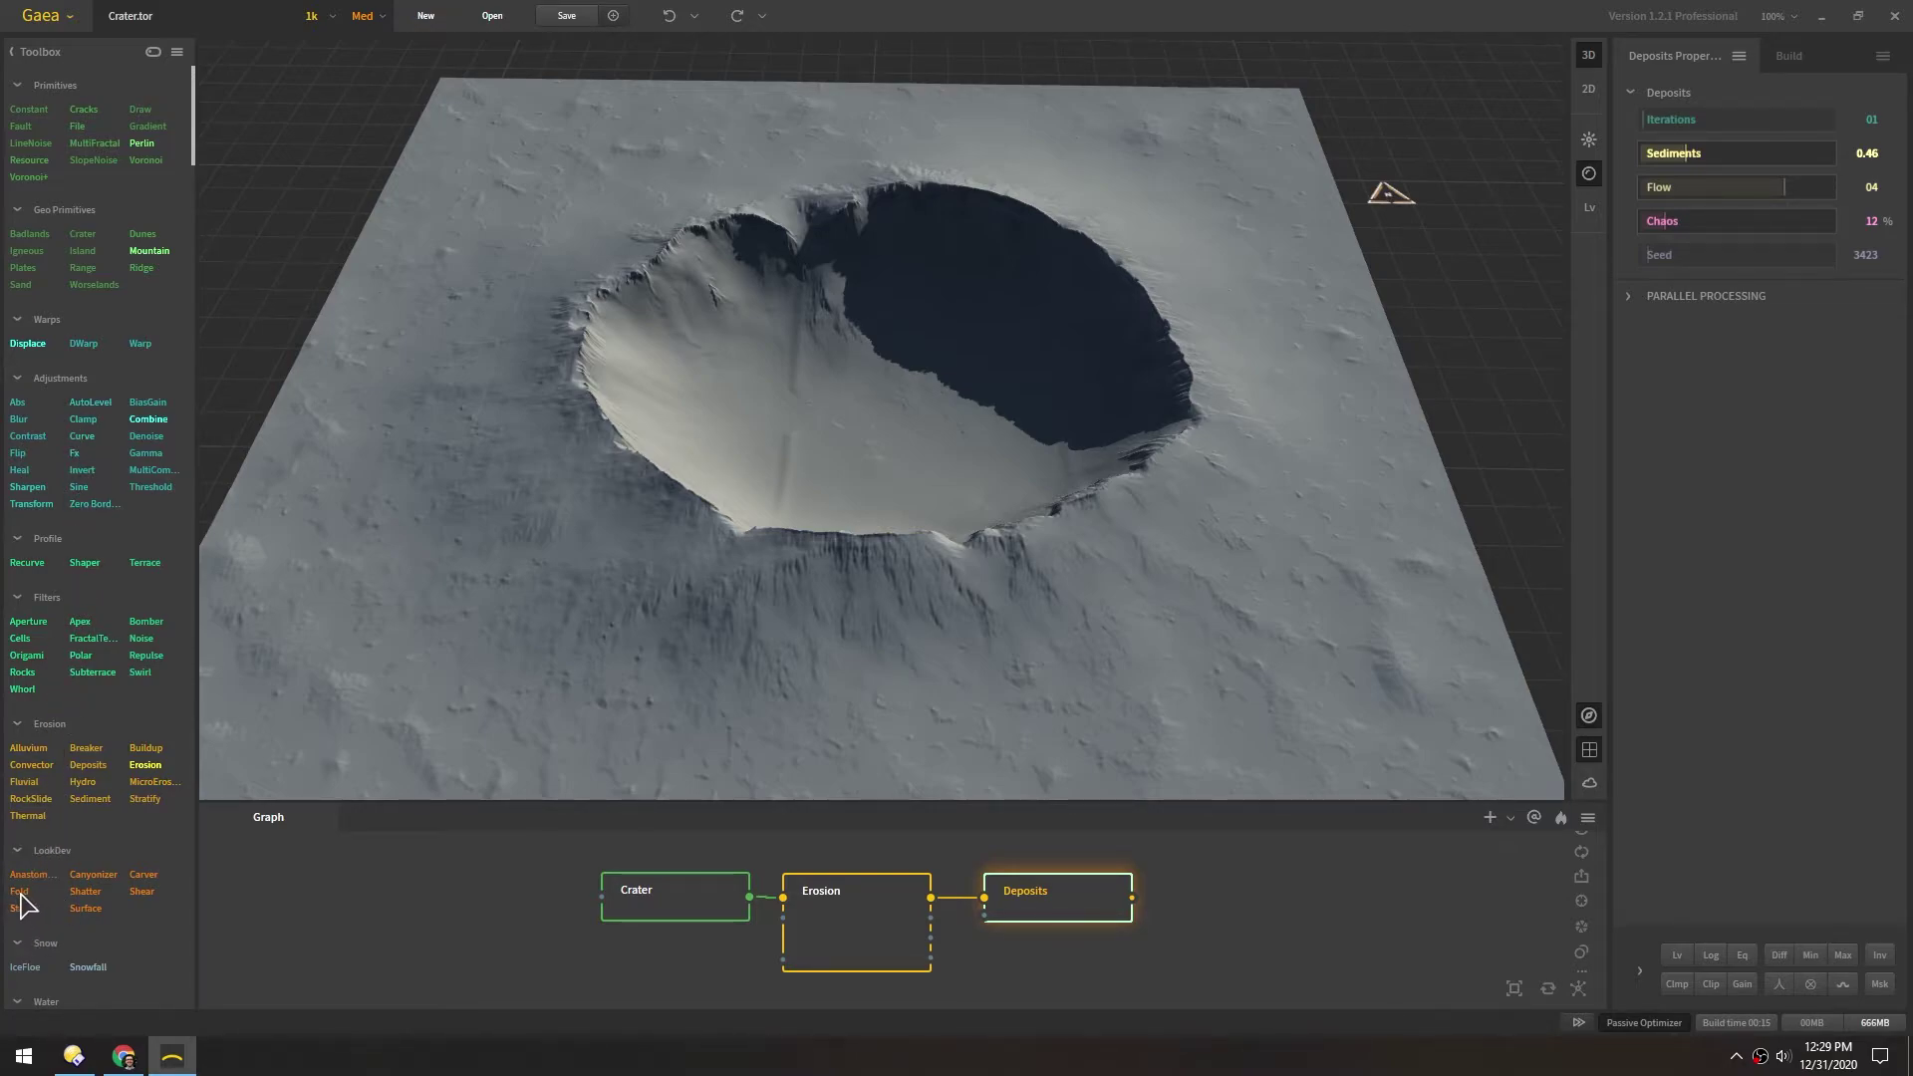
Step: Add Fold and Stacks nodes, dock Stacks below Fold, and wire Deposits into Fold
{"action": "left_click_drag", "start_coordinate": [19, 894], "coordinate": [1246, 885]}
{"action": "left_click_drag", "start_coordinate": [24, 908], "coordinate": [1254, 963]}
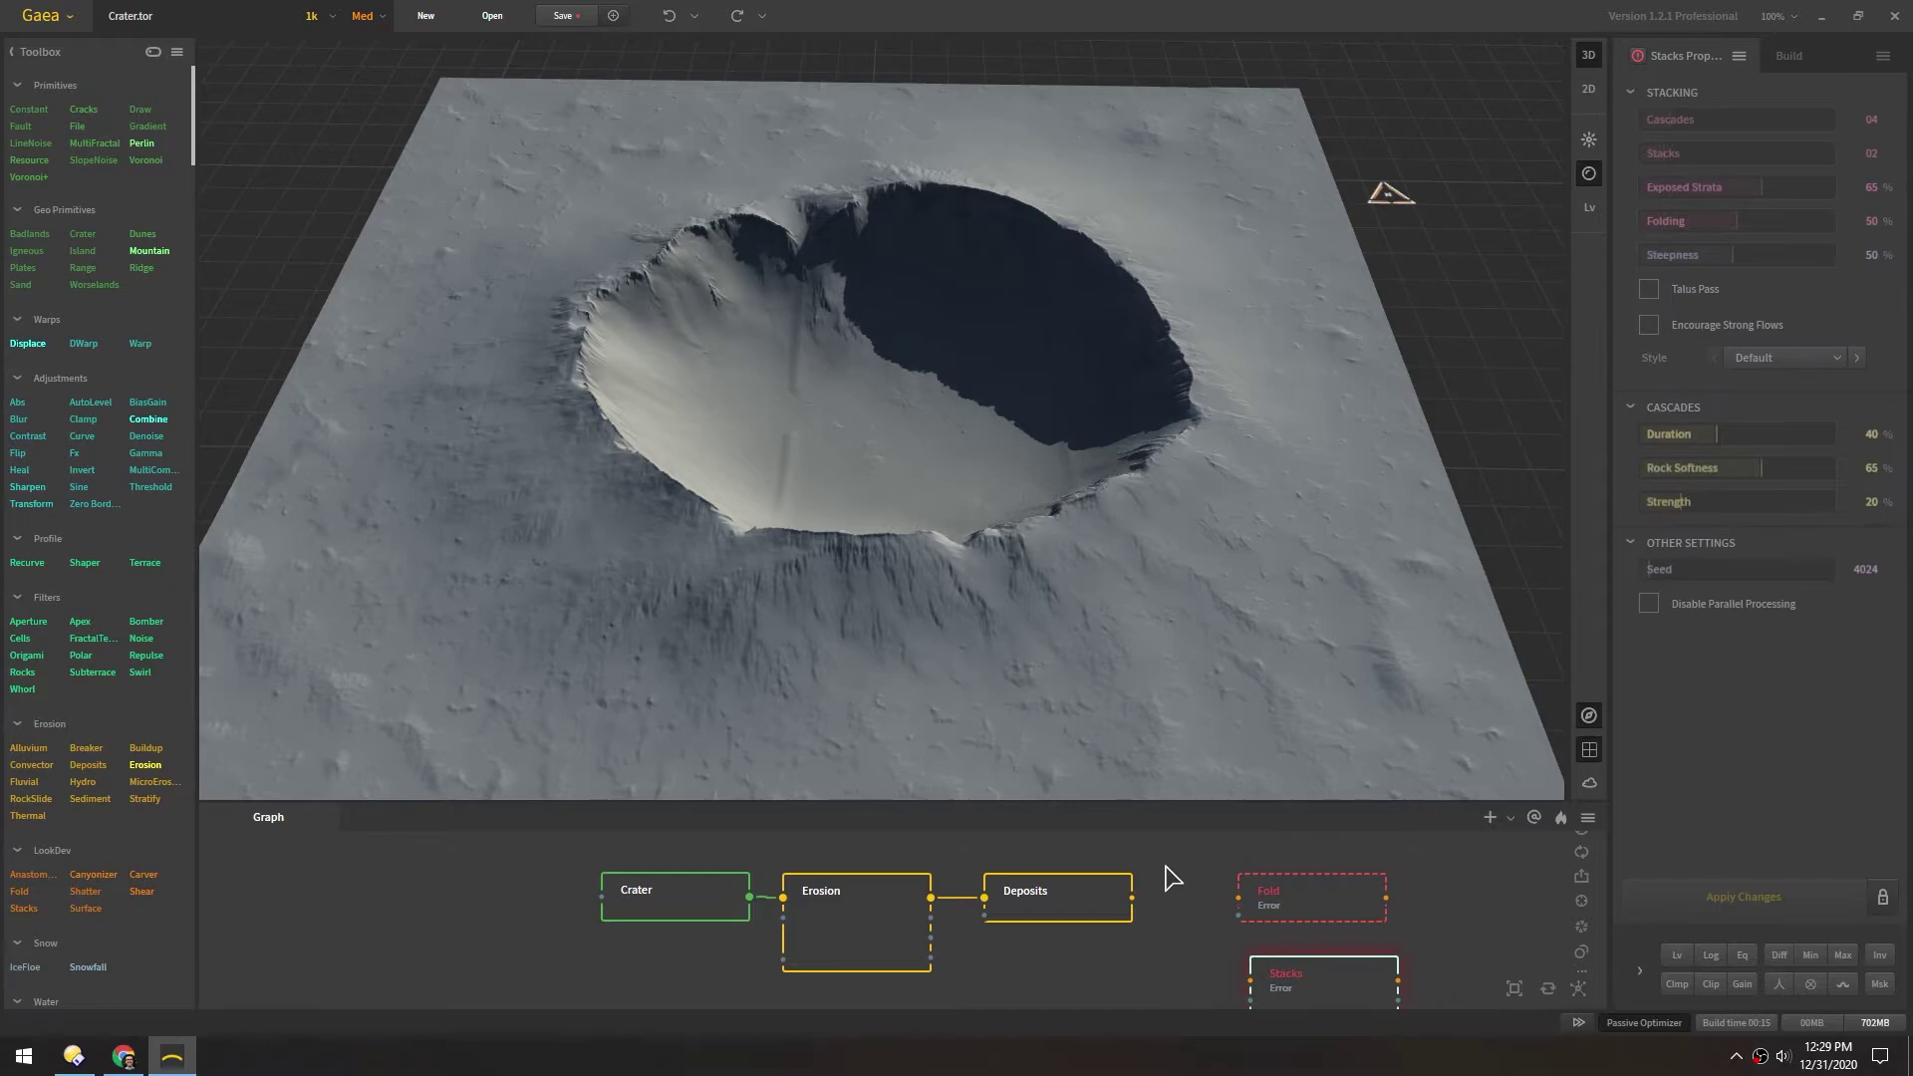
{"action": "left_click_drag", "start_coordinate": [1076, 803], "coordinate": [1041, 721]}
{"action": "left_click_drag", "start_coordinate": [1260, 931], "coordinate": [1261, 899]}
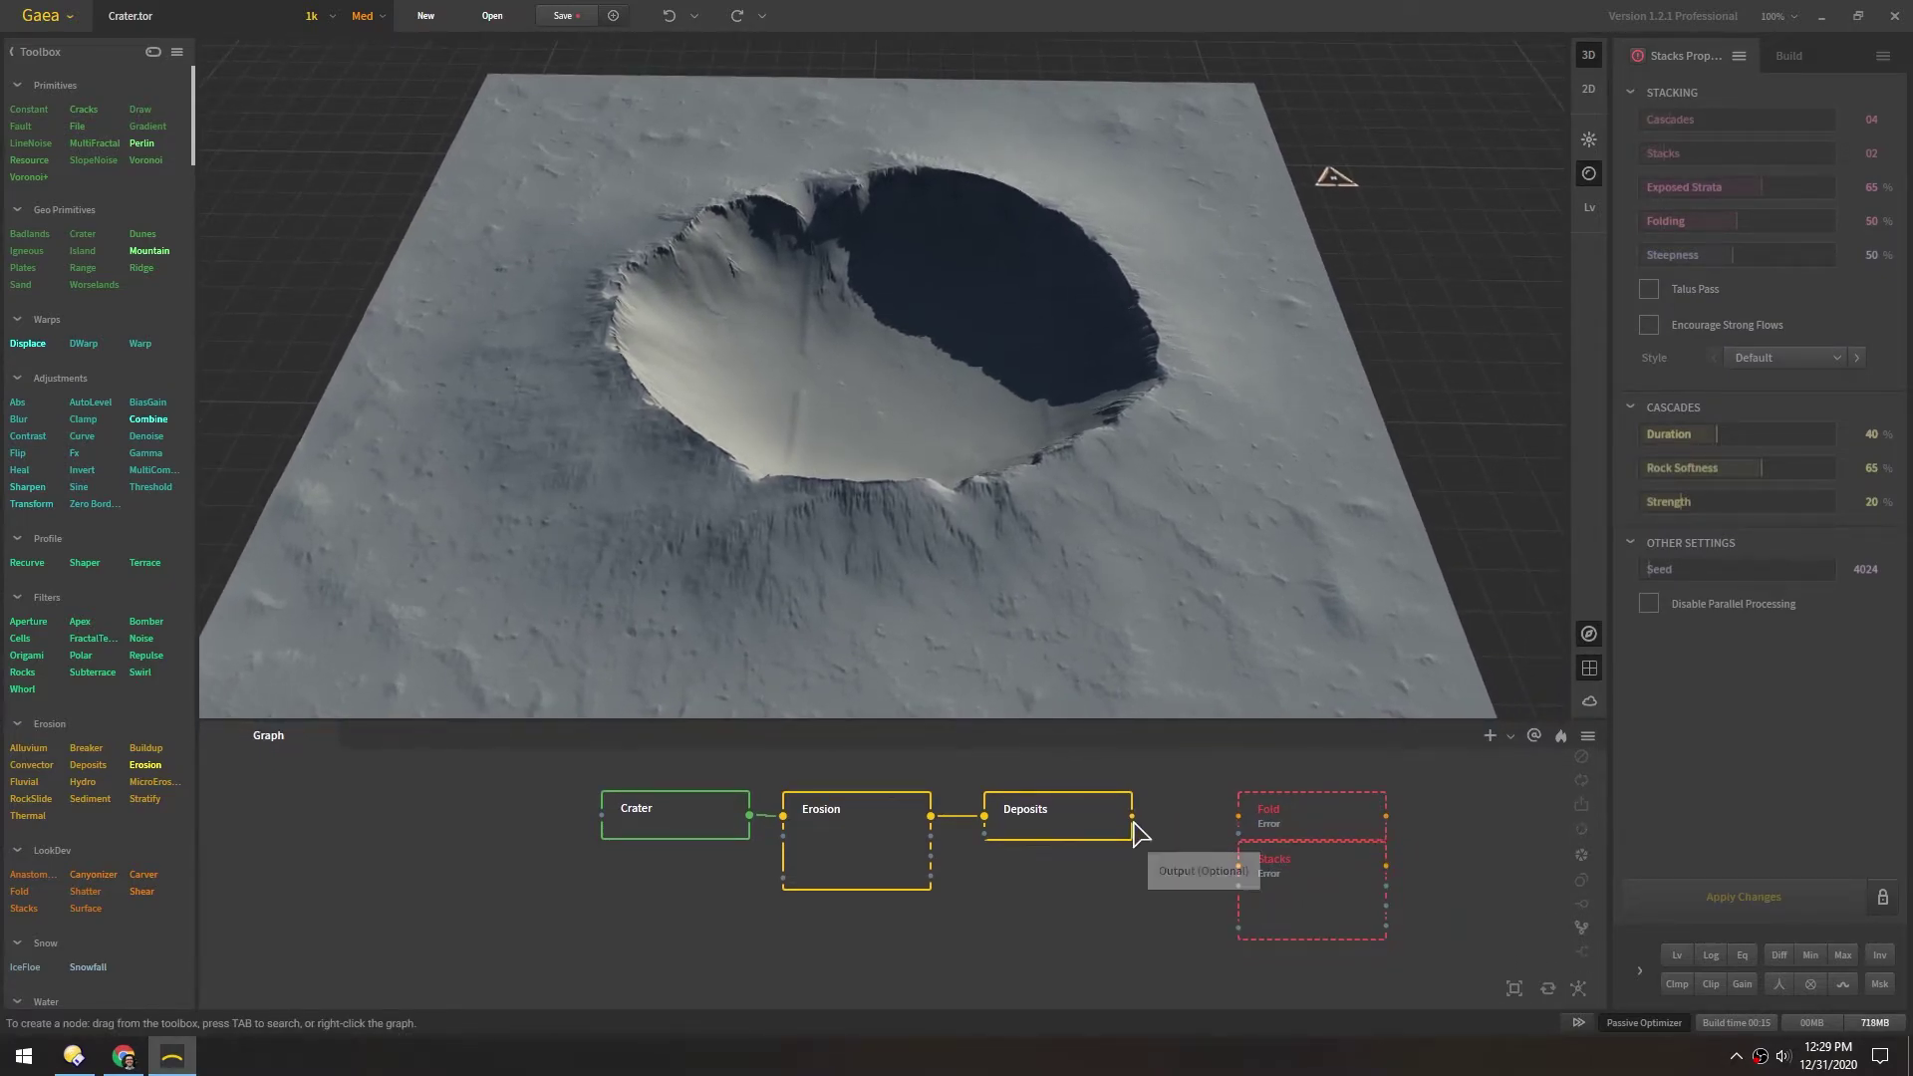
{"action": "left_click_drag", "start_coordinate": [1132, 816], "coordinate": [1237, 816]}
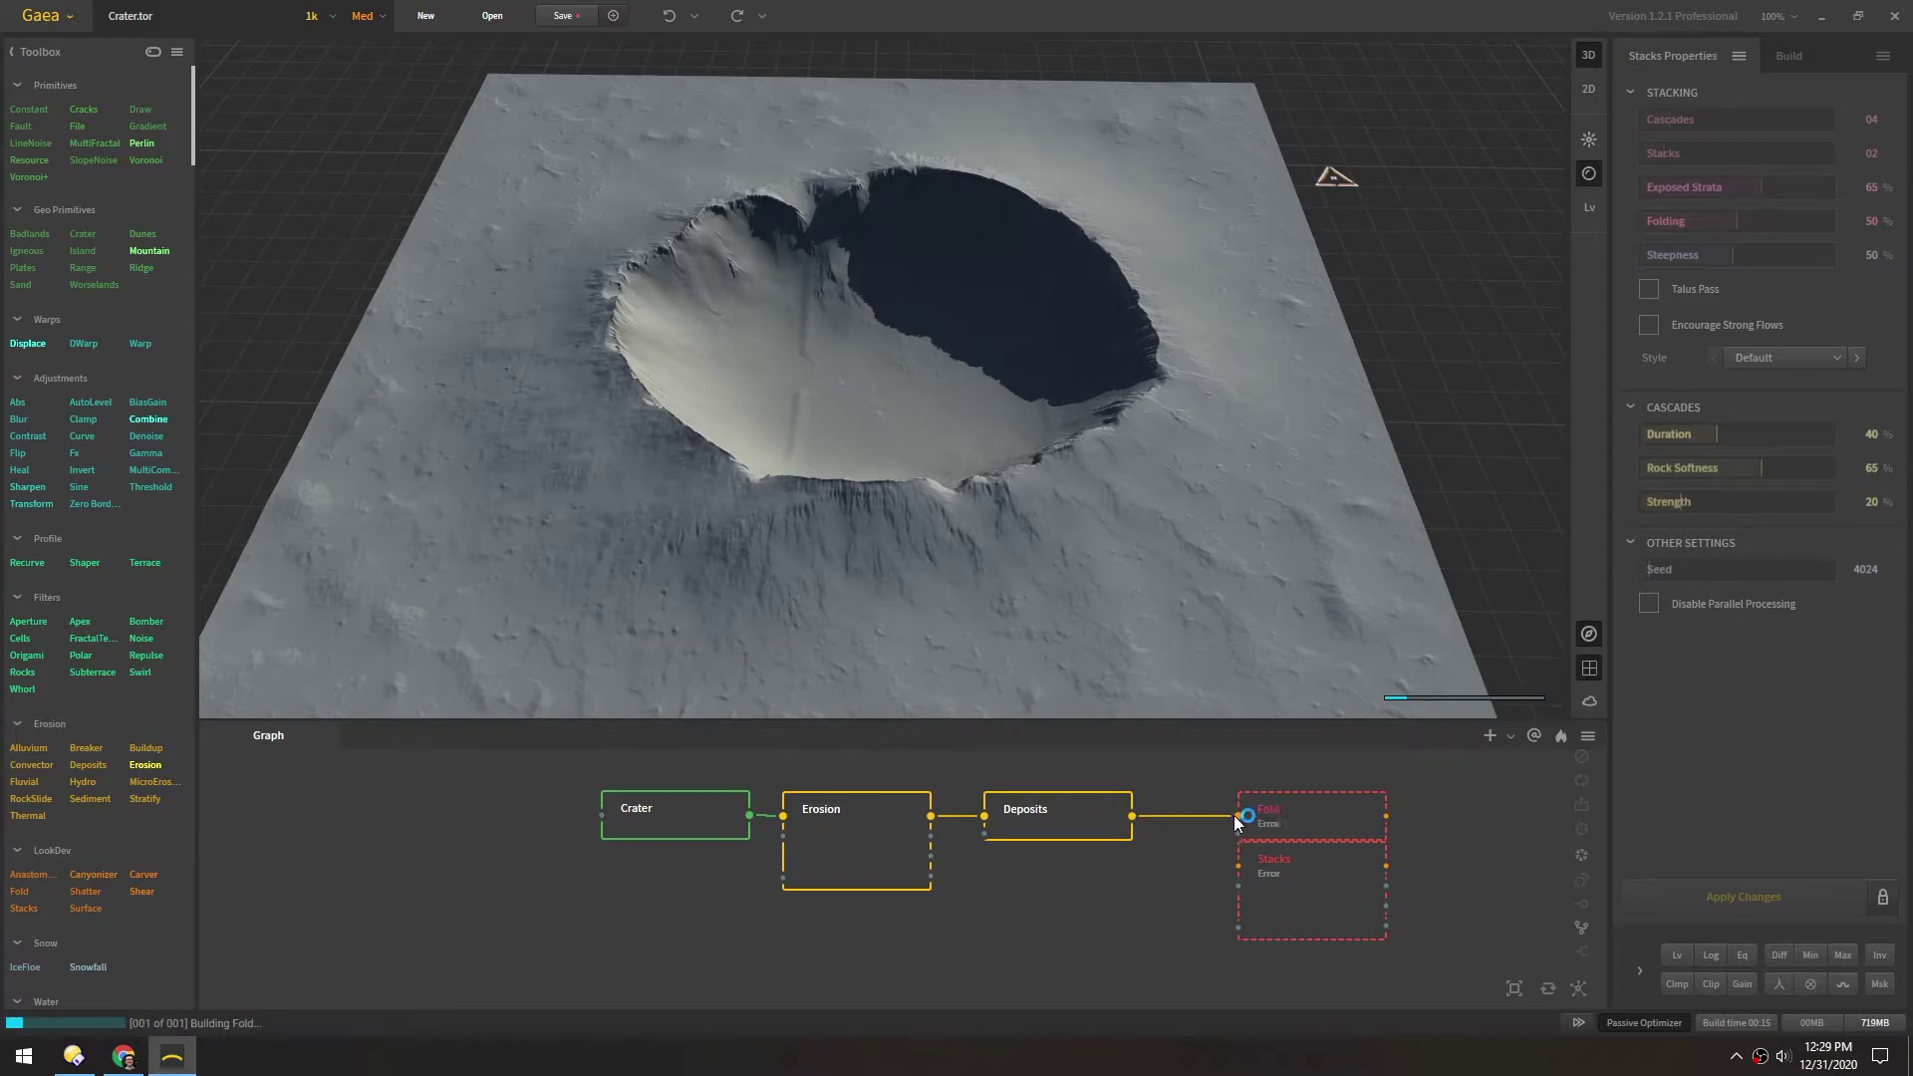
Step: Inspect the Fold node's crater from several angles, then wire Deposits' output into Stacks
{"action": "left_click", "coordinate": [1329, 825]}
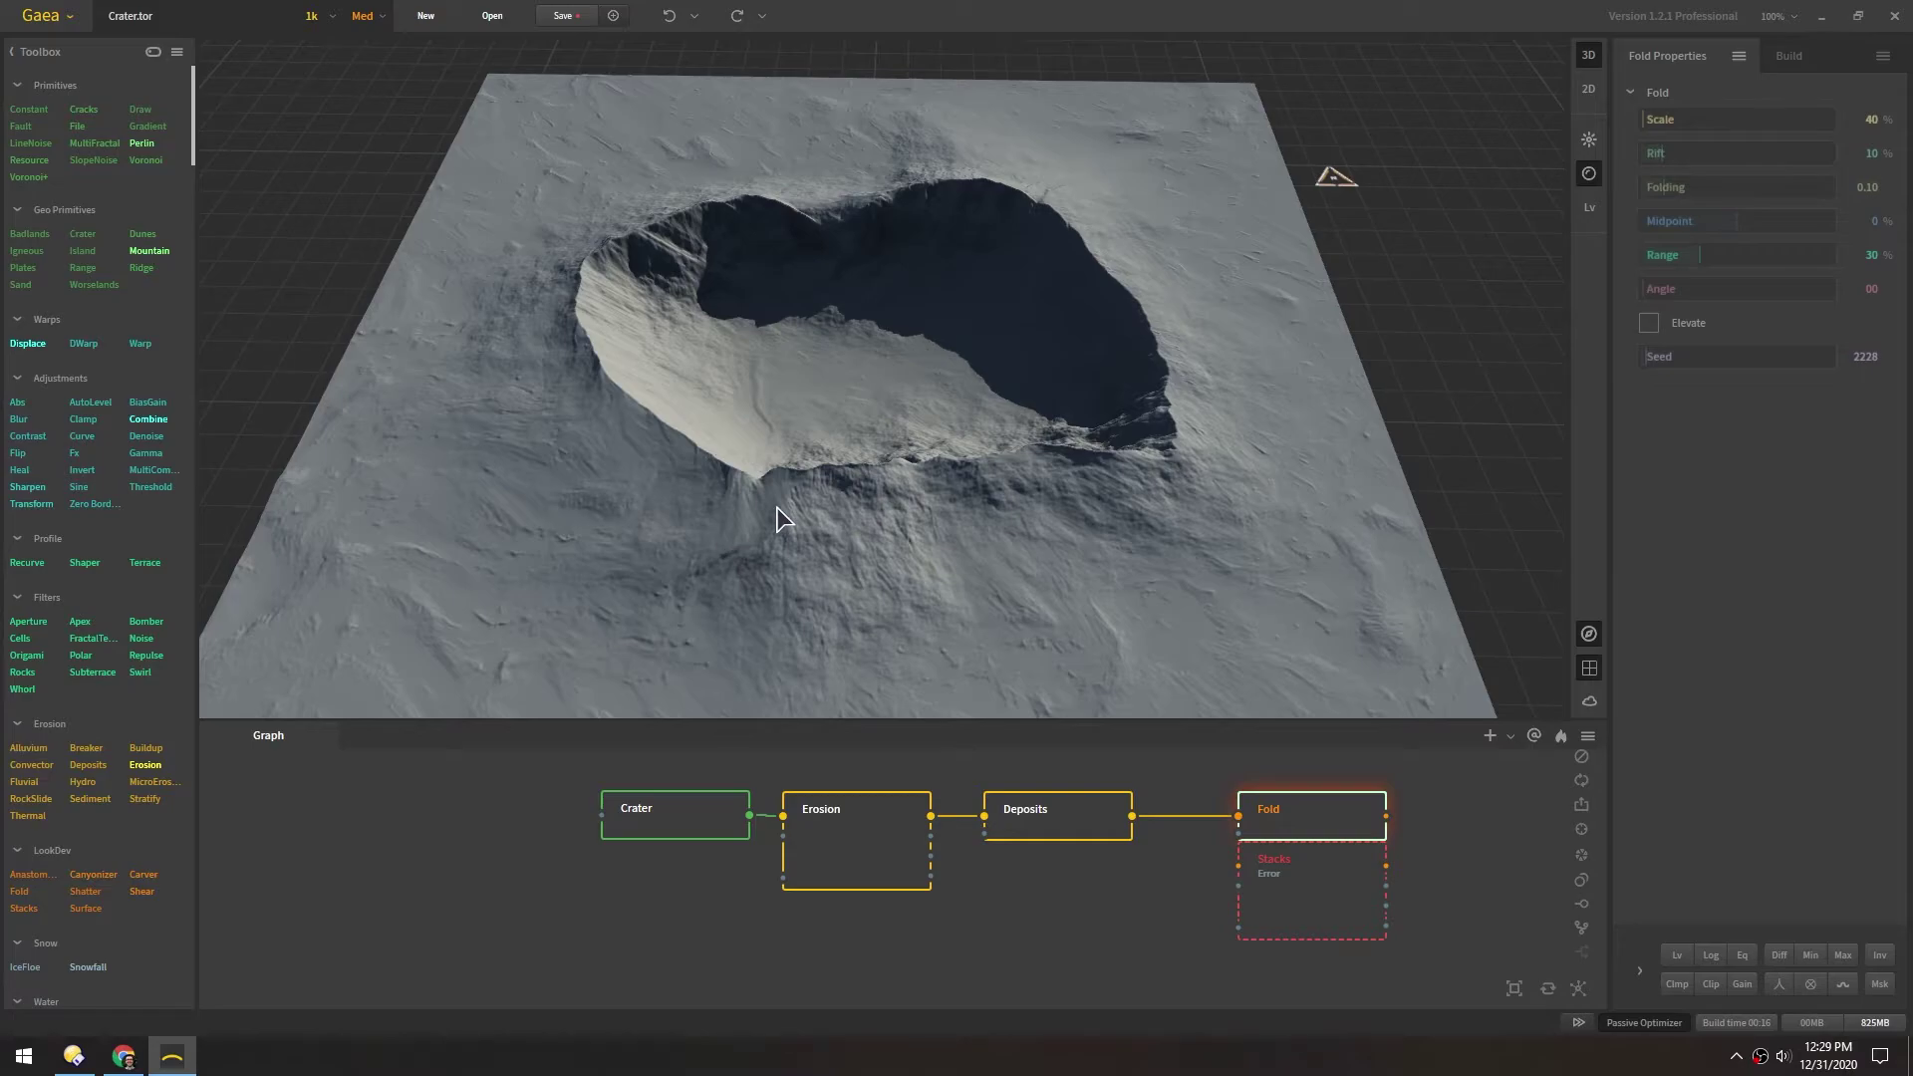
{"action": "left_click_drag", "start_coordinate": [901, 390], "coordinate": [718, 299]}
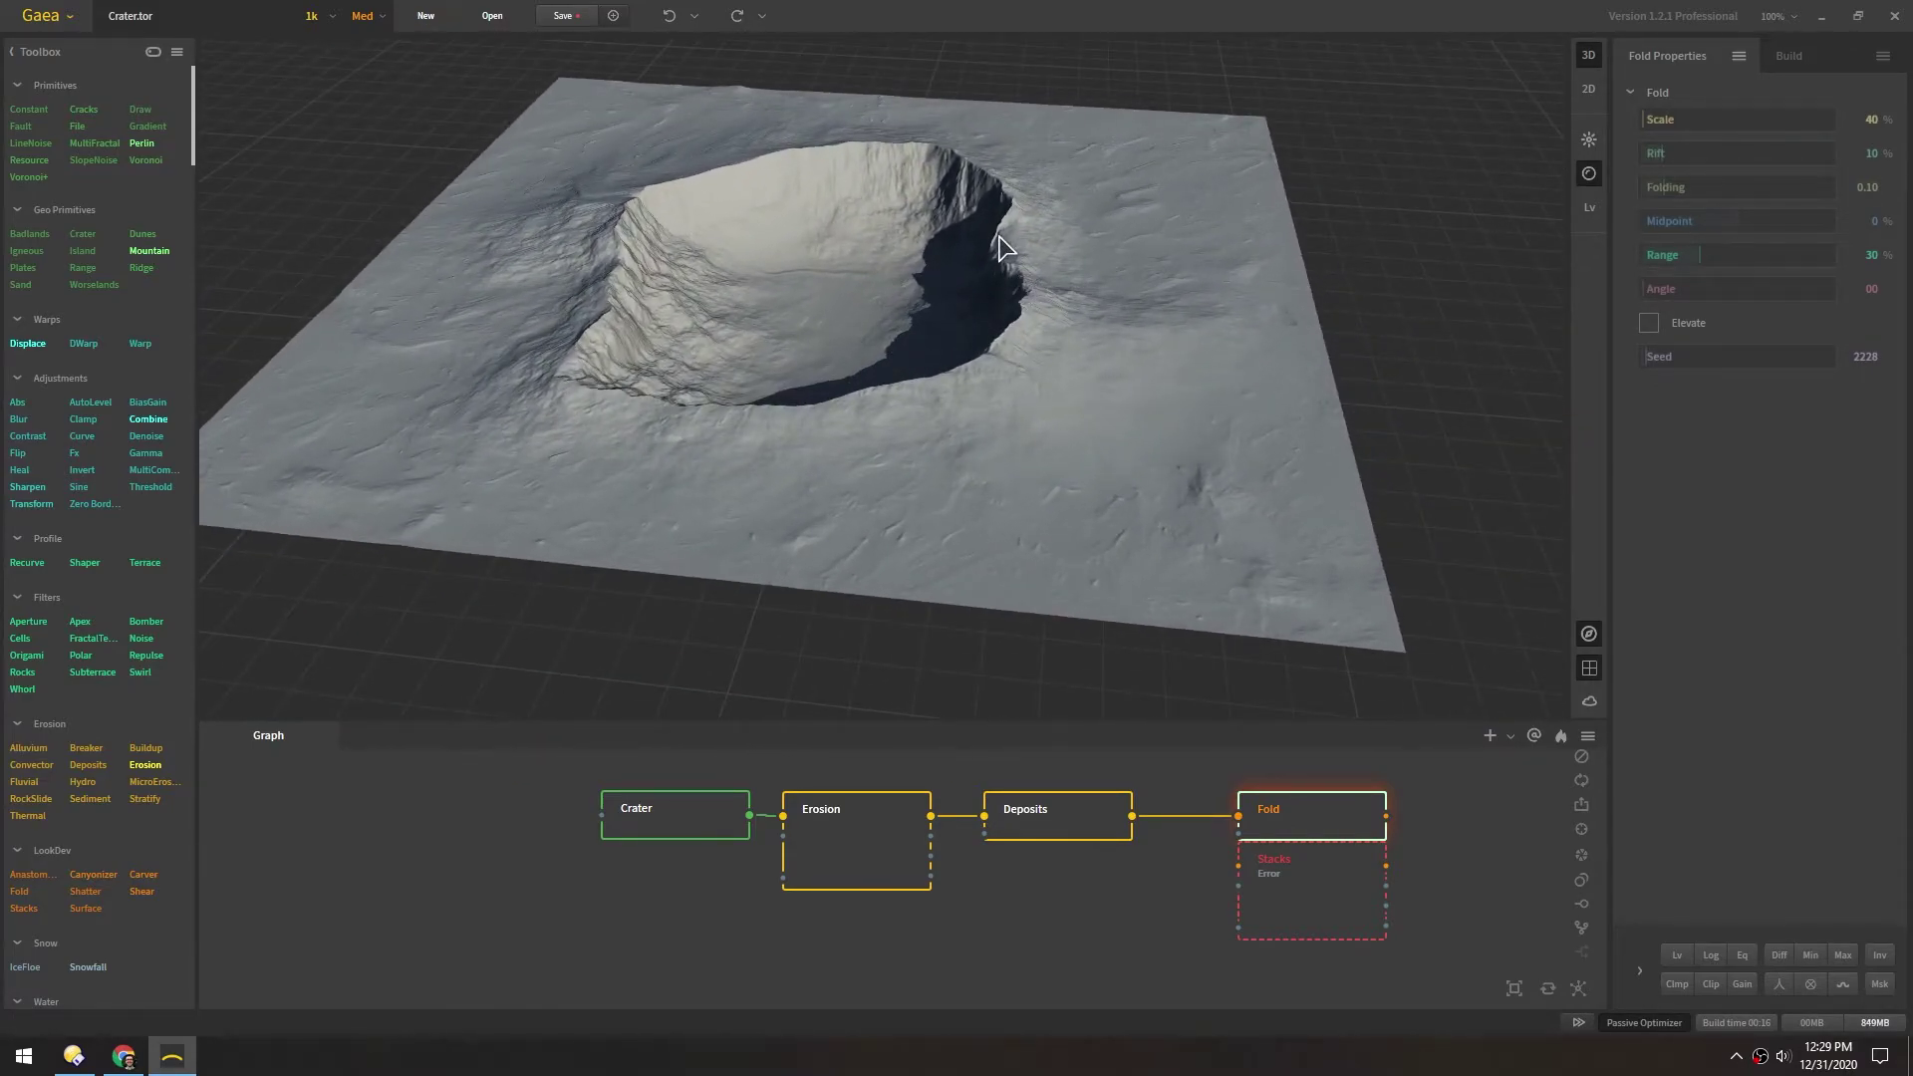
{"action": "left_click_drag", "start_coordinate": [912, 270], "coordinate": [948, 290]}
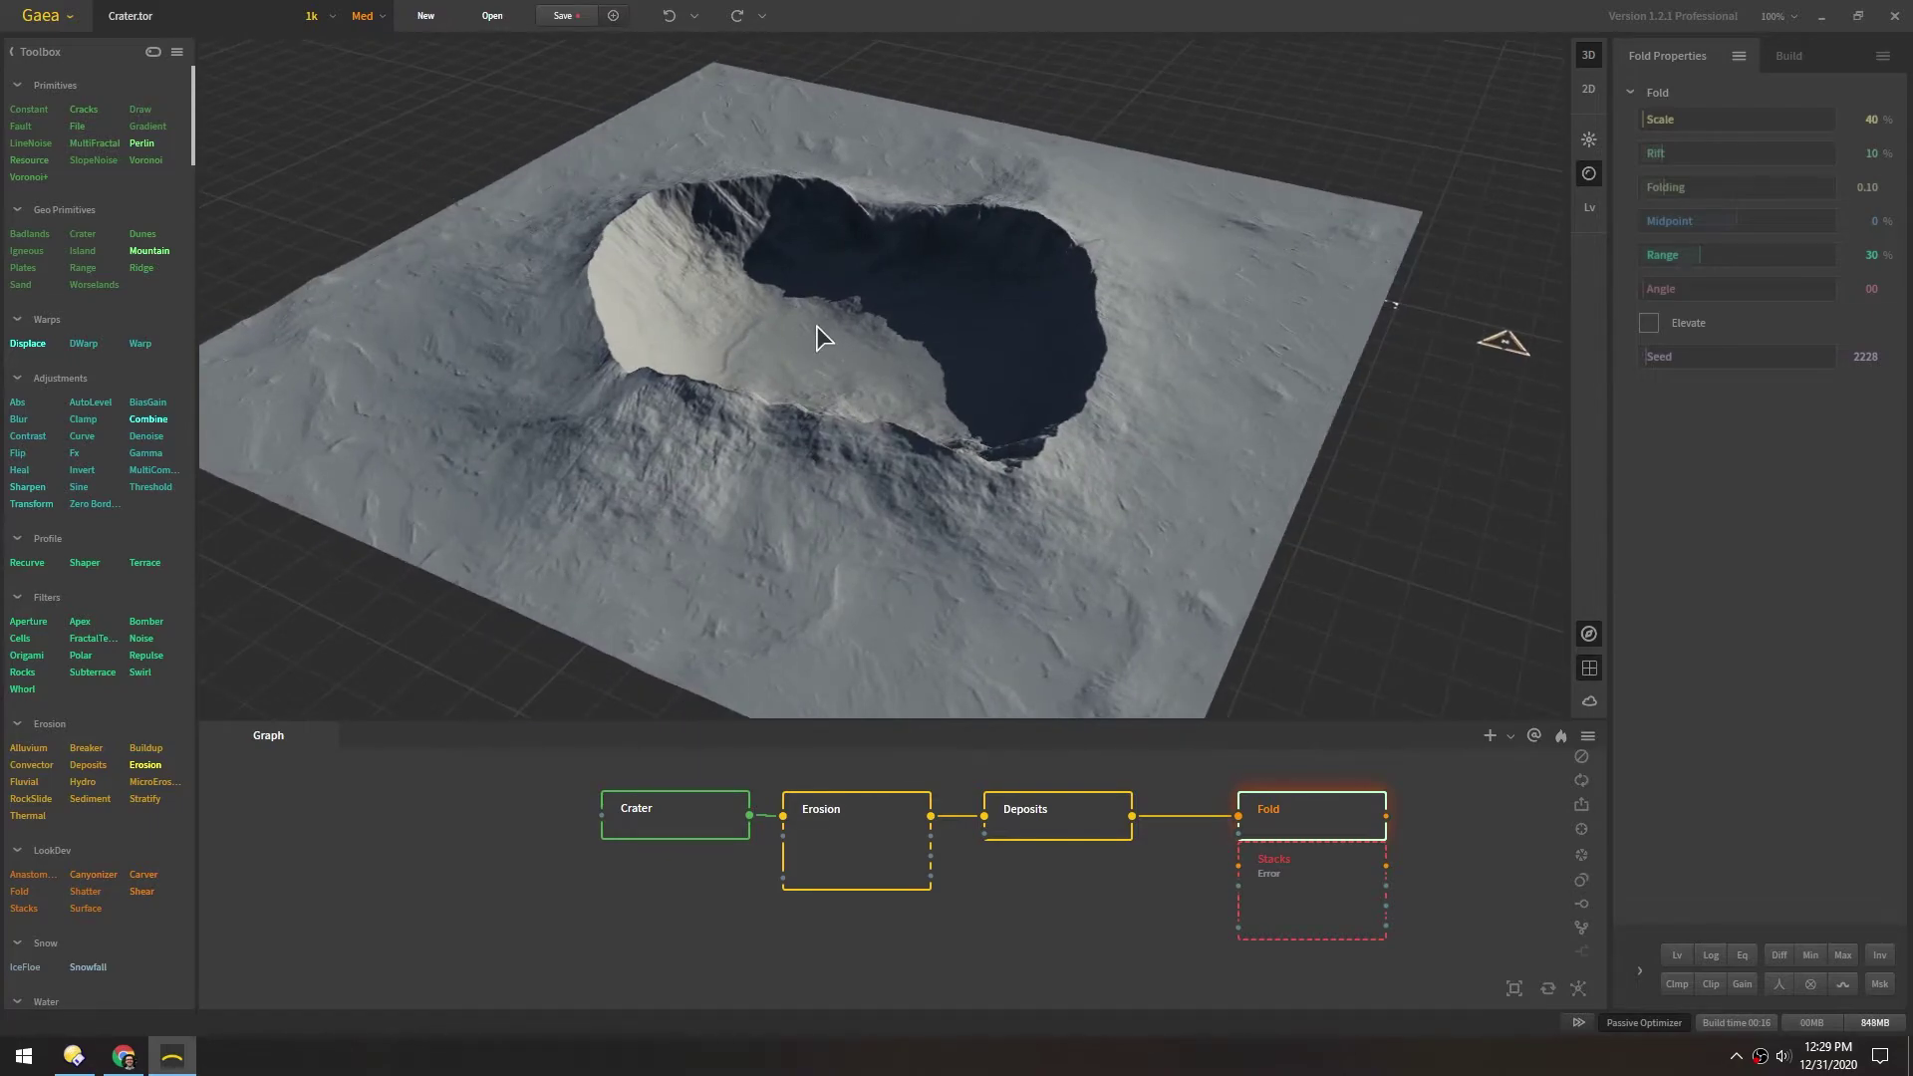
{"action": "left_click_drag", "start_coordinate": [817, 326], "coordinate": [978, 334]}
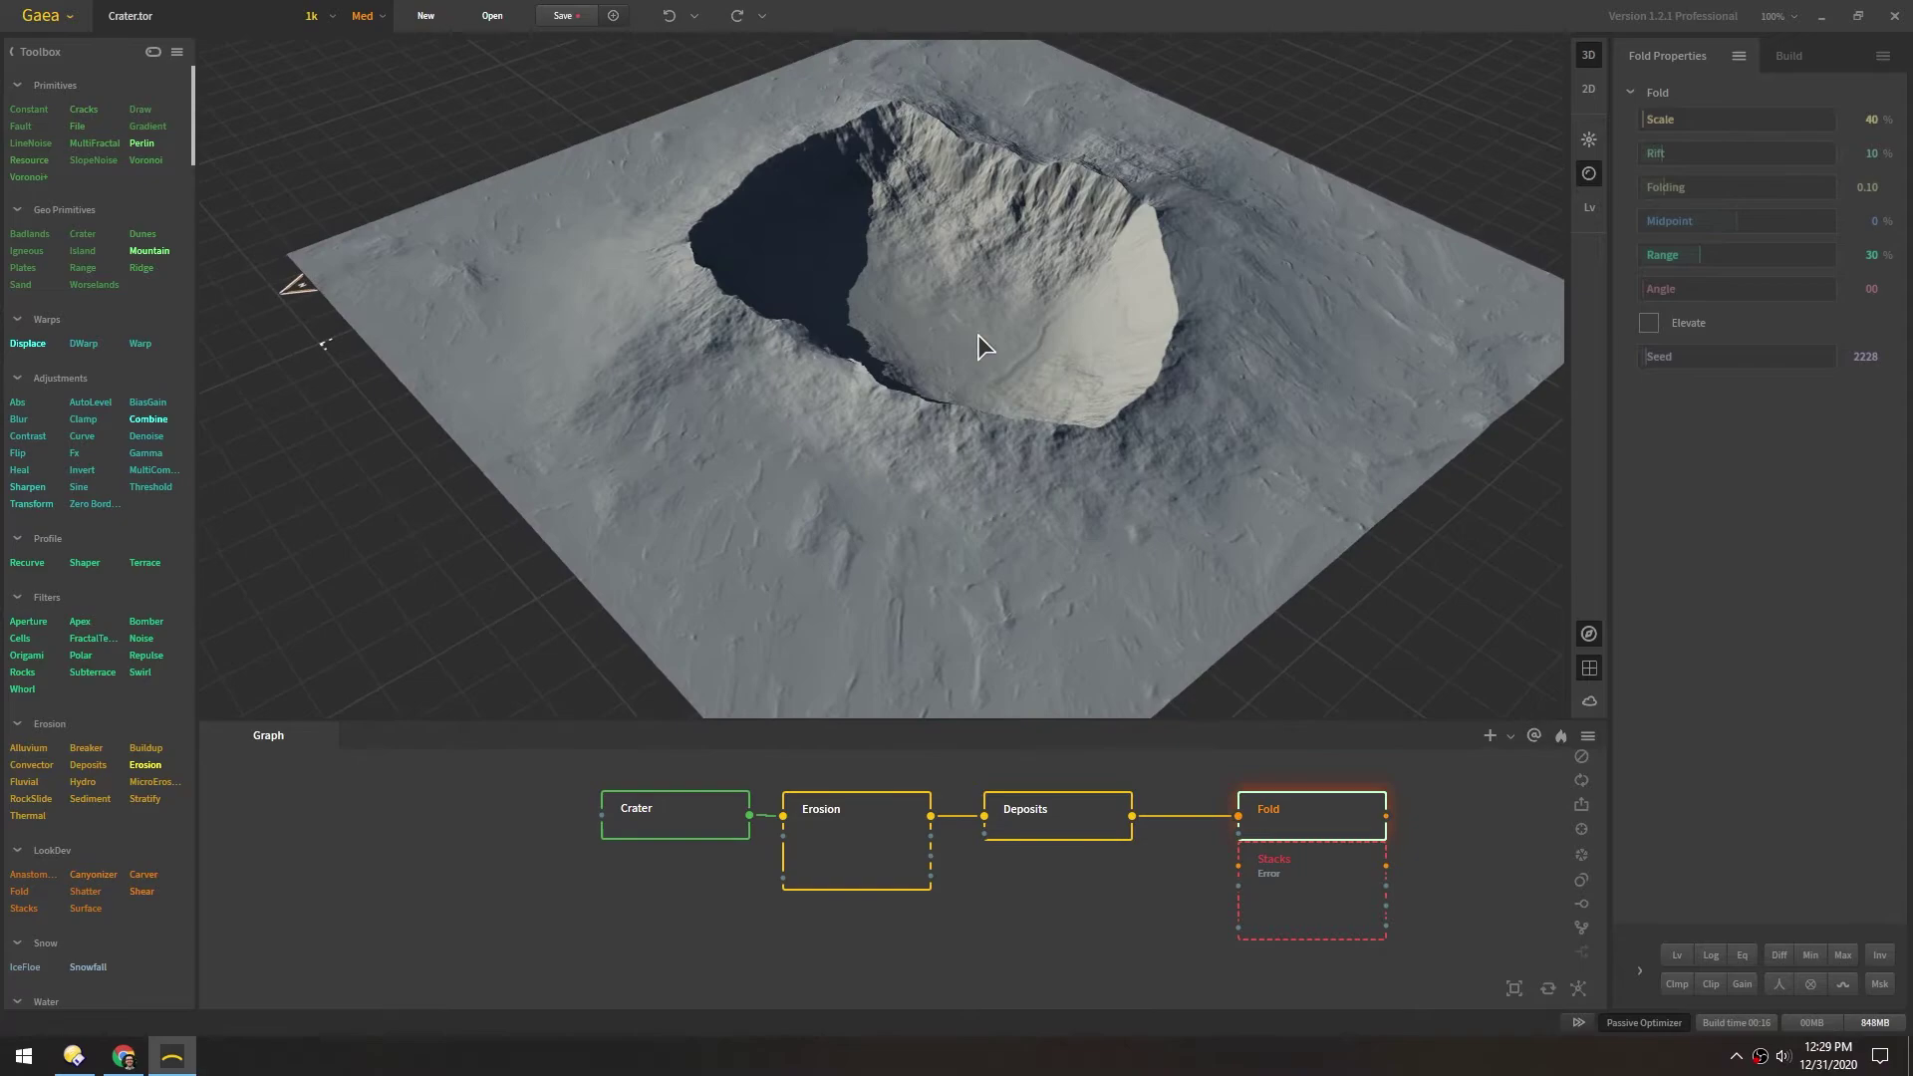
{"action": "left_click_drag", "start_coordinate": [955, 267], "coordinate": [847, 361]}
{"action": "scroll", "coordinate": [847, 364], "scroll_direction": "up", "scroll_amount": 5}
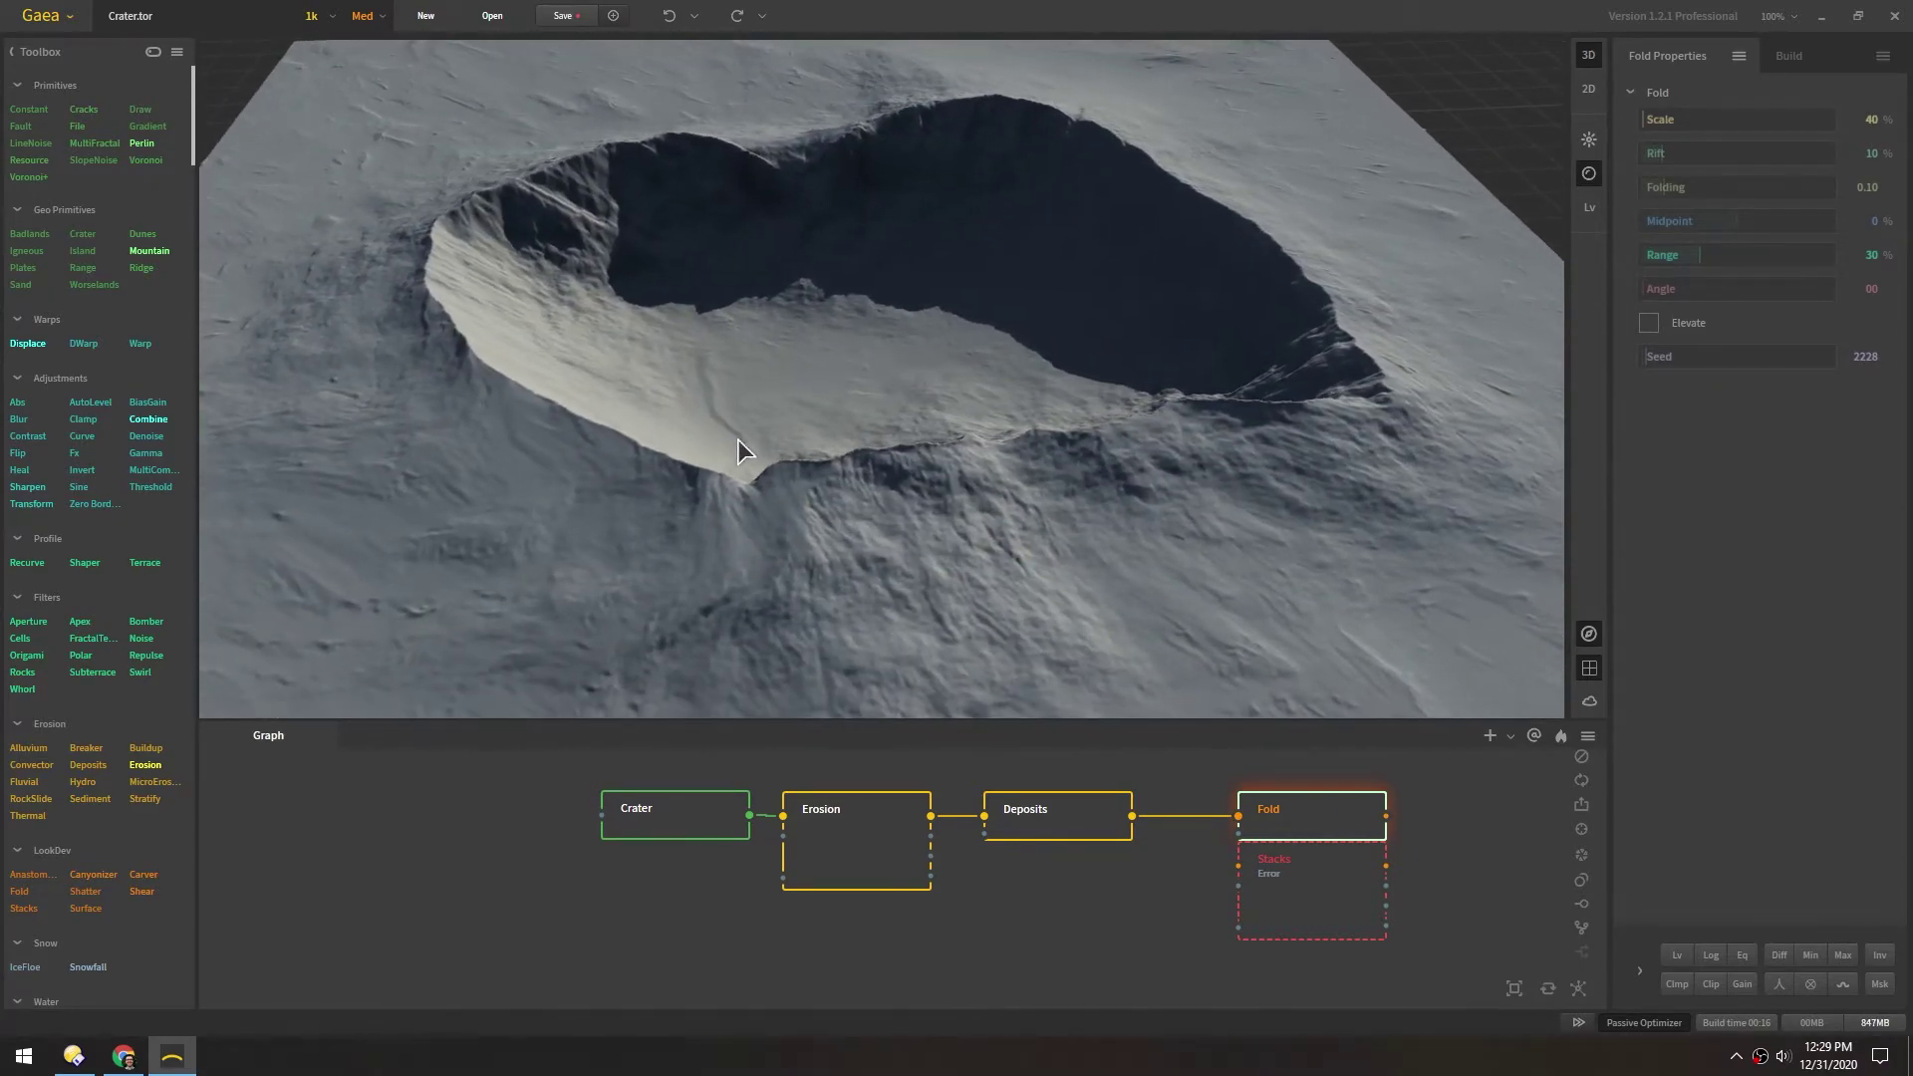
{"action": "left_click_drag", "start_coordinate": [1134, 817], "coordinate": [1244, 869]}
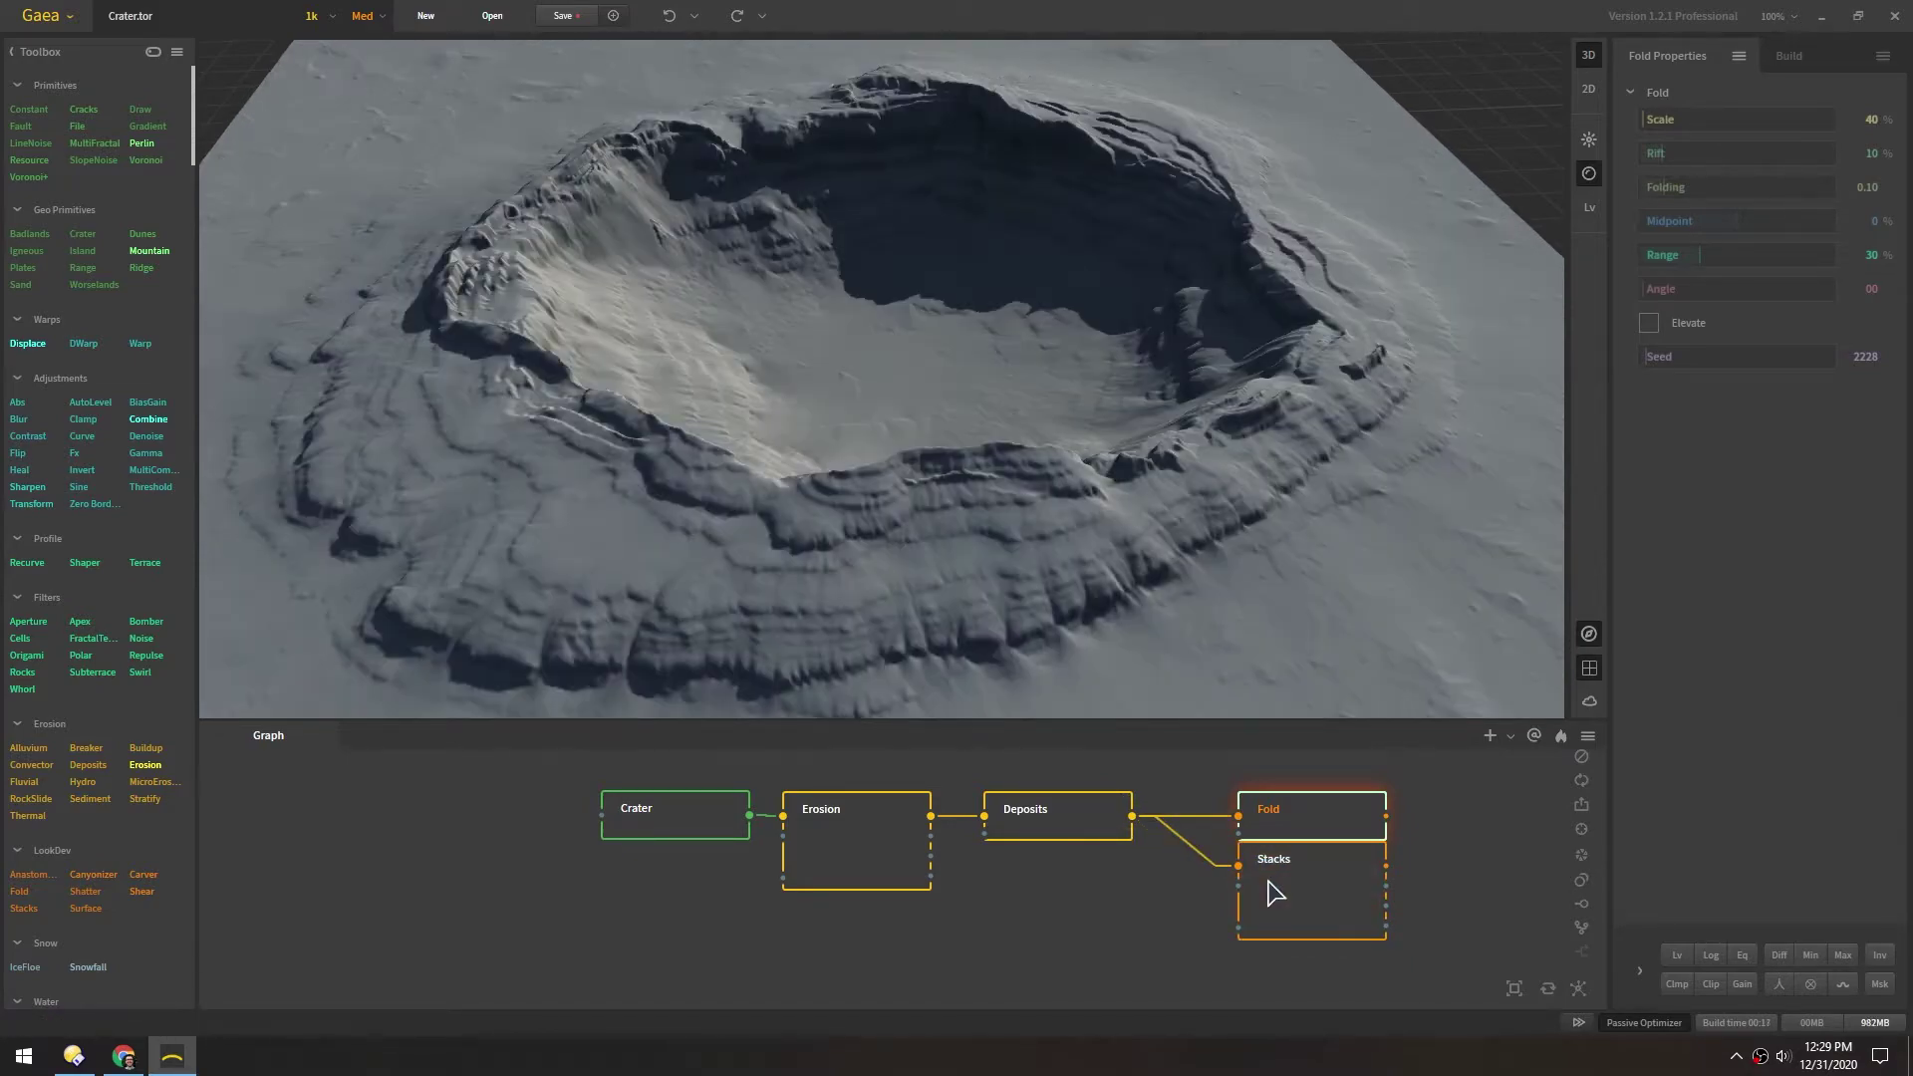
{"action": "left_click", "coordinate": [1296, 892]}
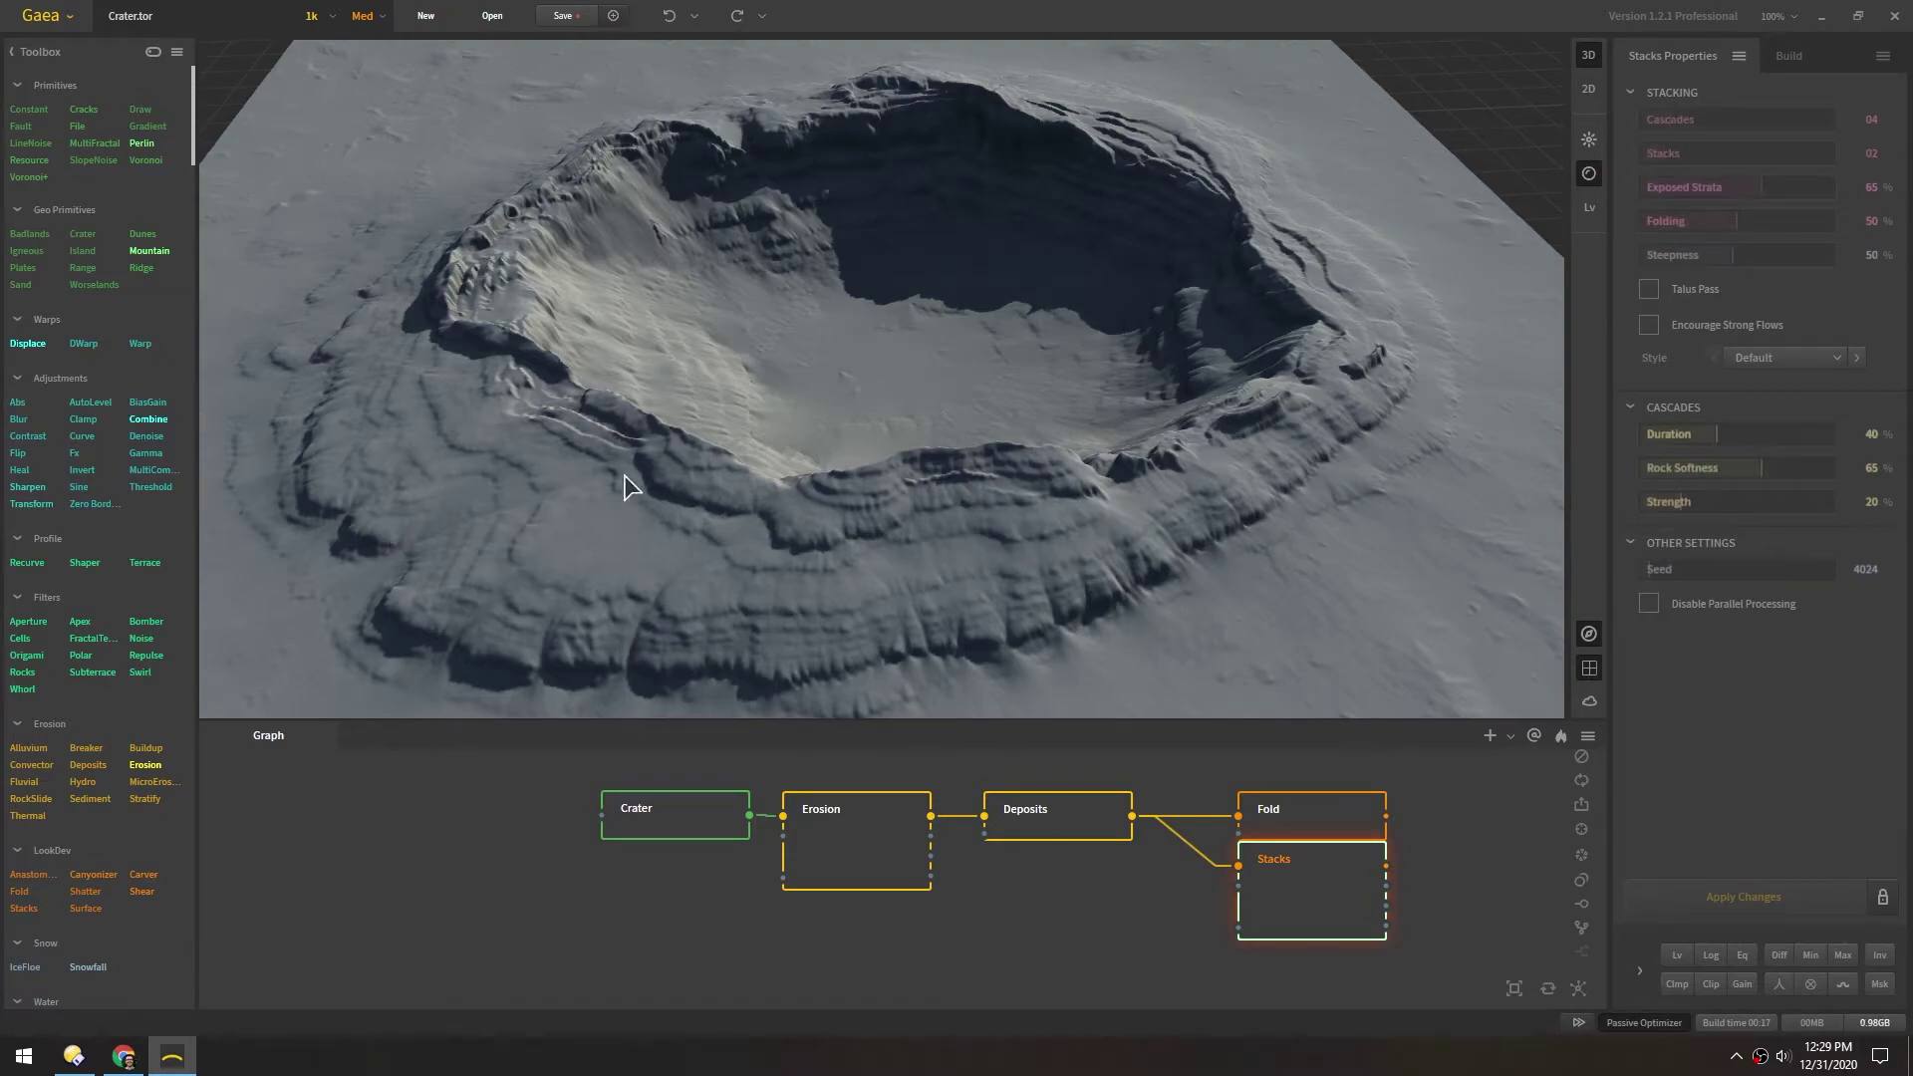
{"action": "scroll", "coordinate": [932, 334], "scroll_direction": "down", "scroll_amount": 2}
{"action": "scroll", "coordinate": [931, 369], "scroll_direction": "down", "scroll_amount": 3}
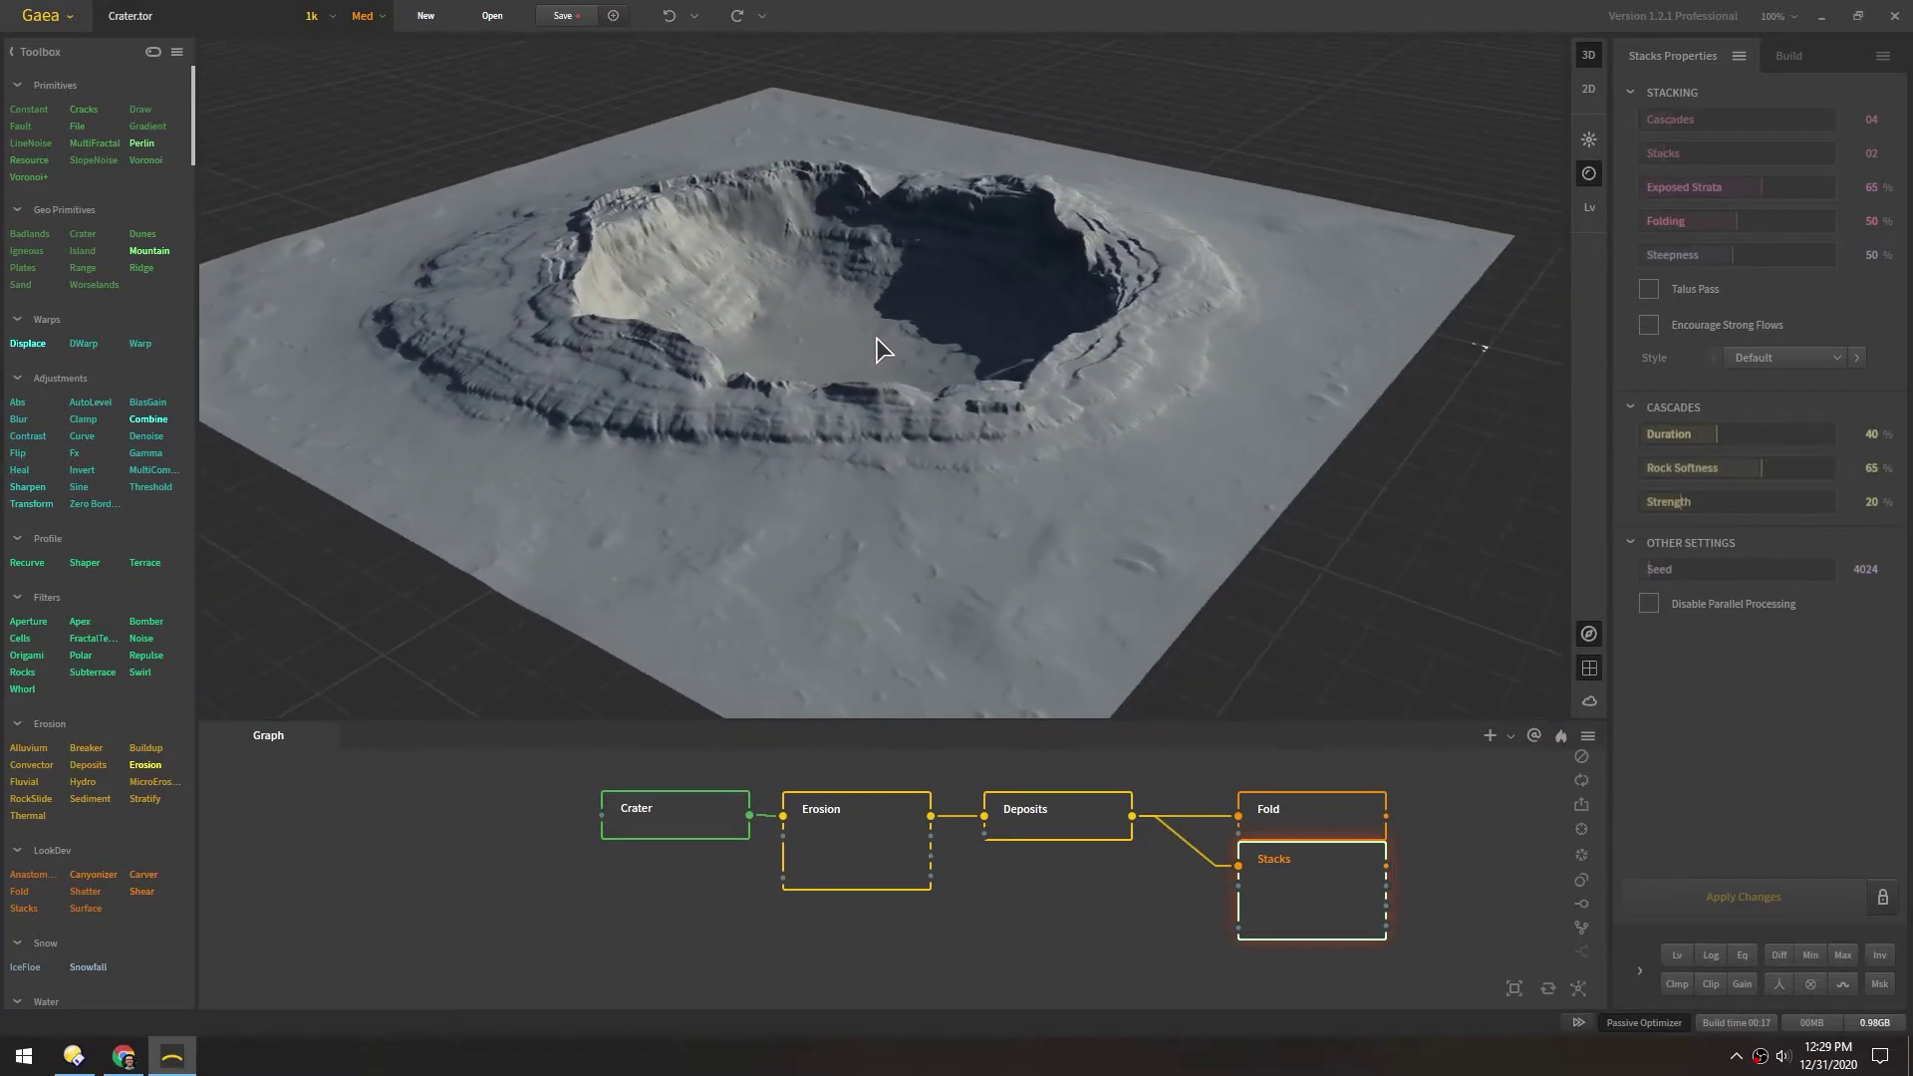
{"action": "left_click_drag", "start_coordinate": [874, 279], "coordinate": [907, 402]}
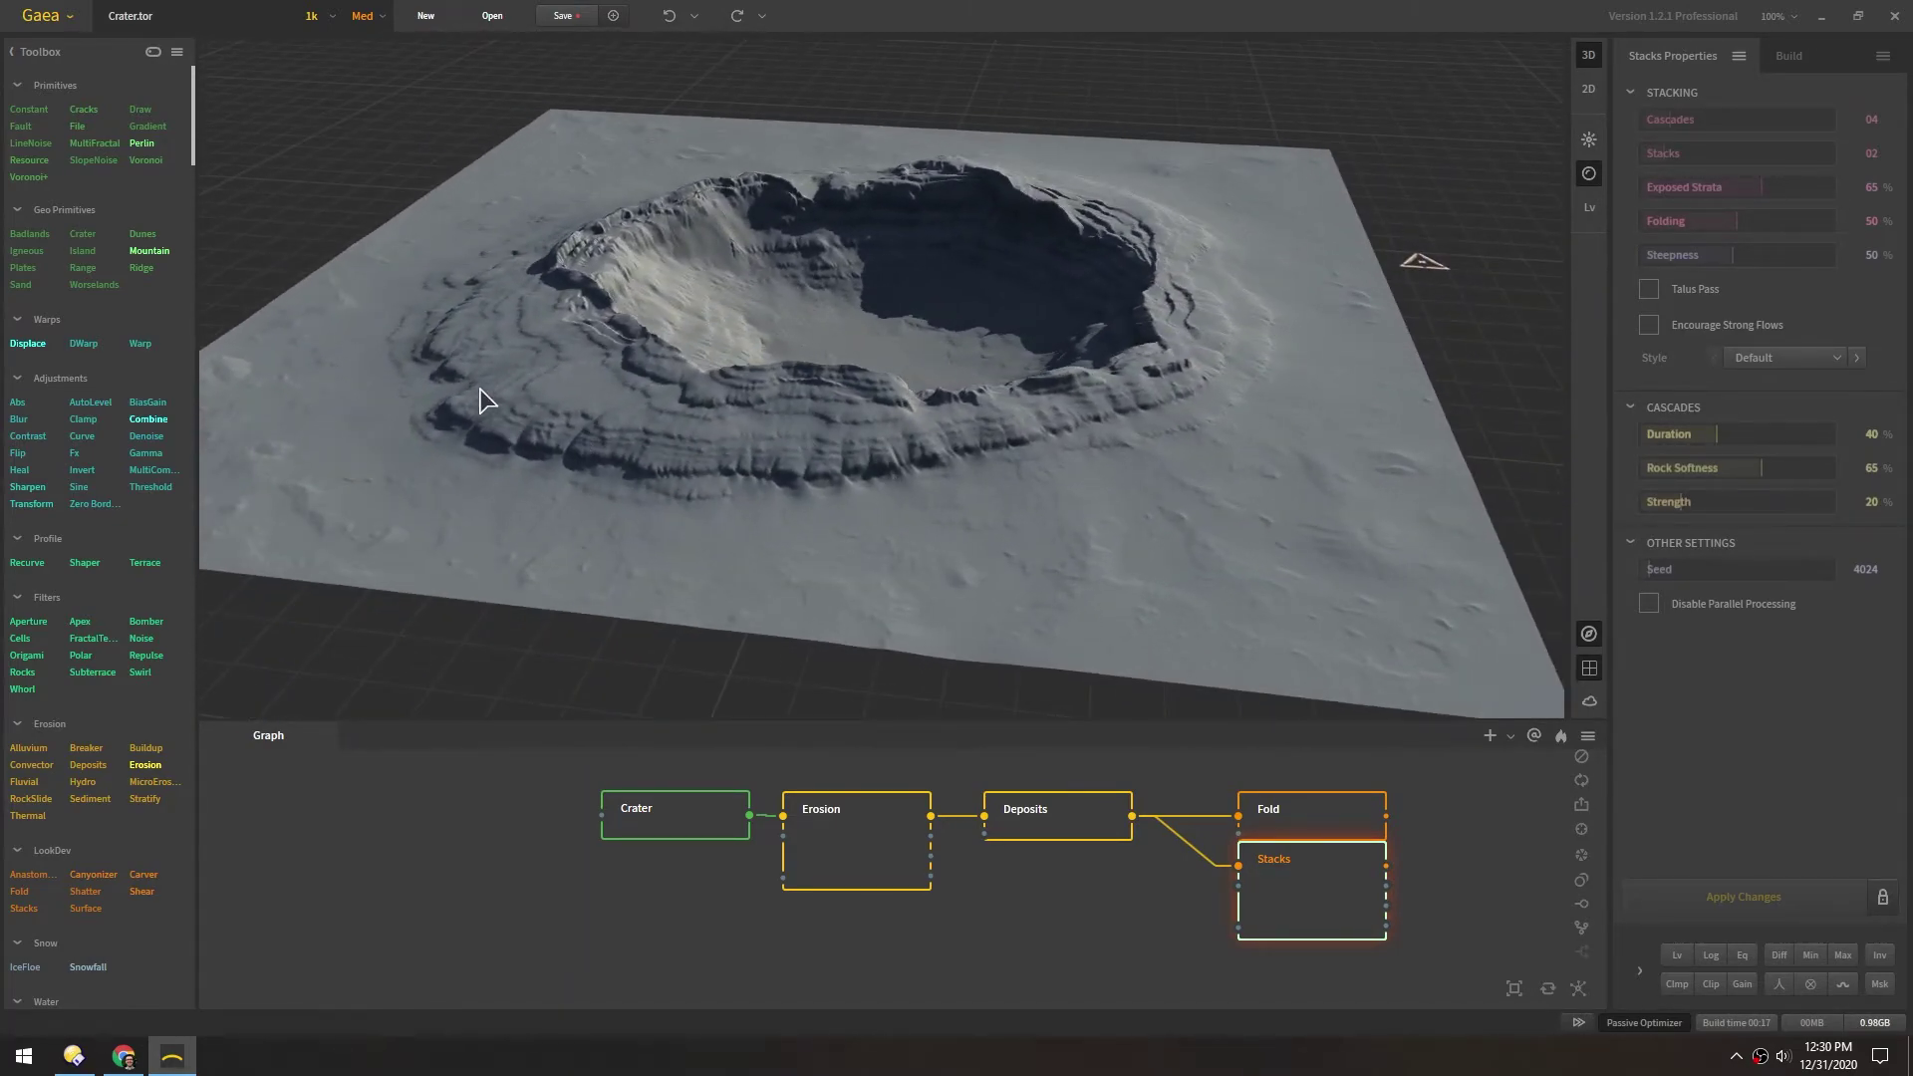
{"action": "scroll", "coordinate": [854, 307], "scroll_direction": "down", "scroll_amount": 3}
{"action": "scroll", "coordinate": [854, 302], "scroll_direction": "up", "scroll_amount": 4}
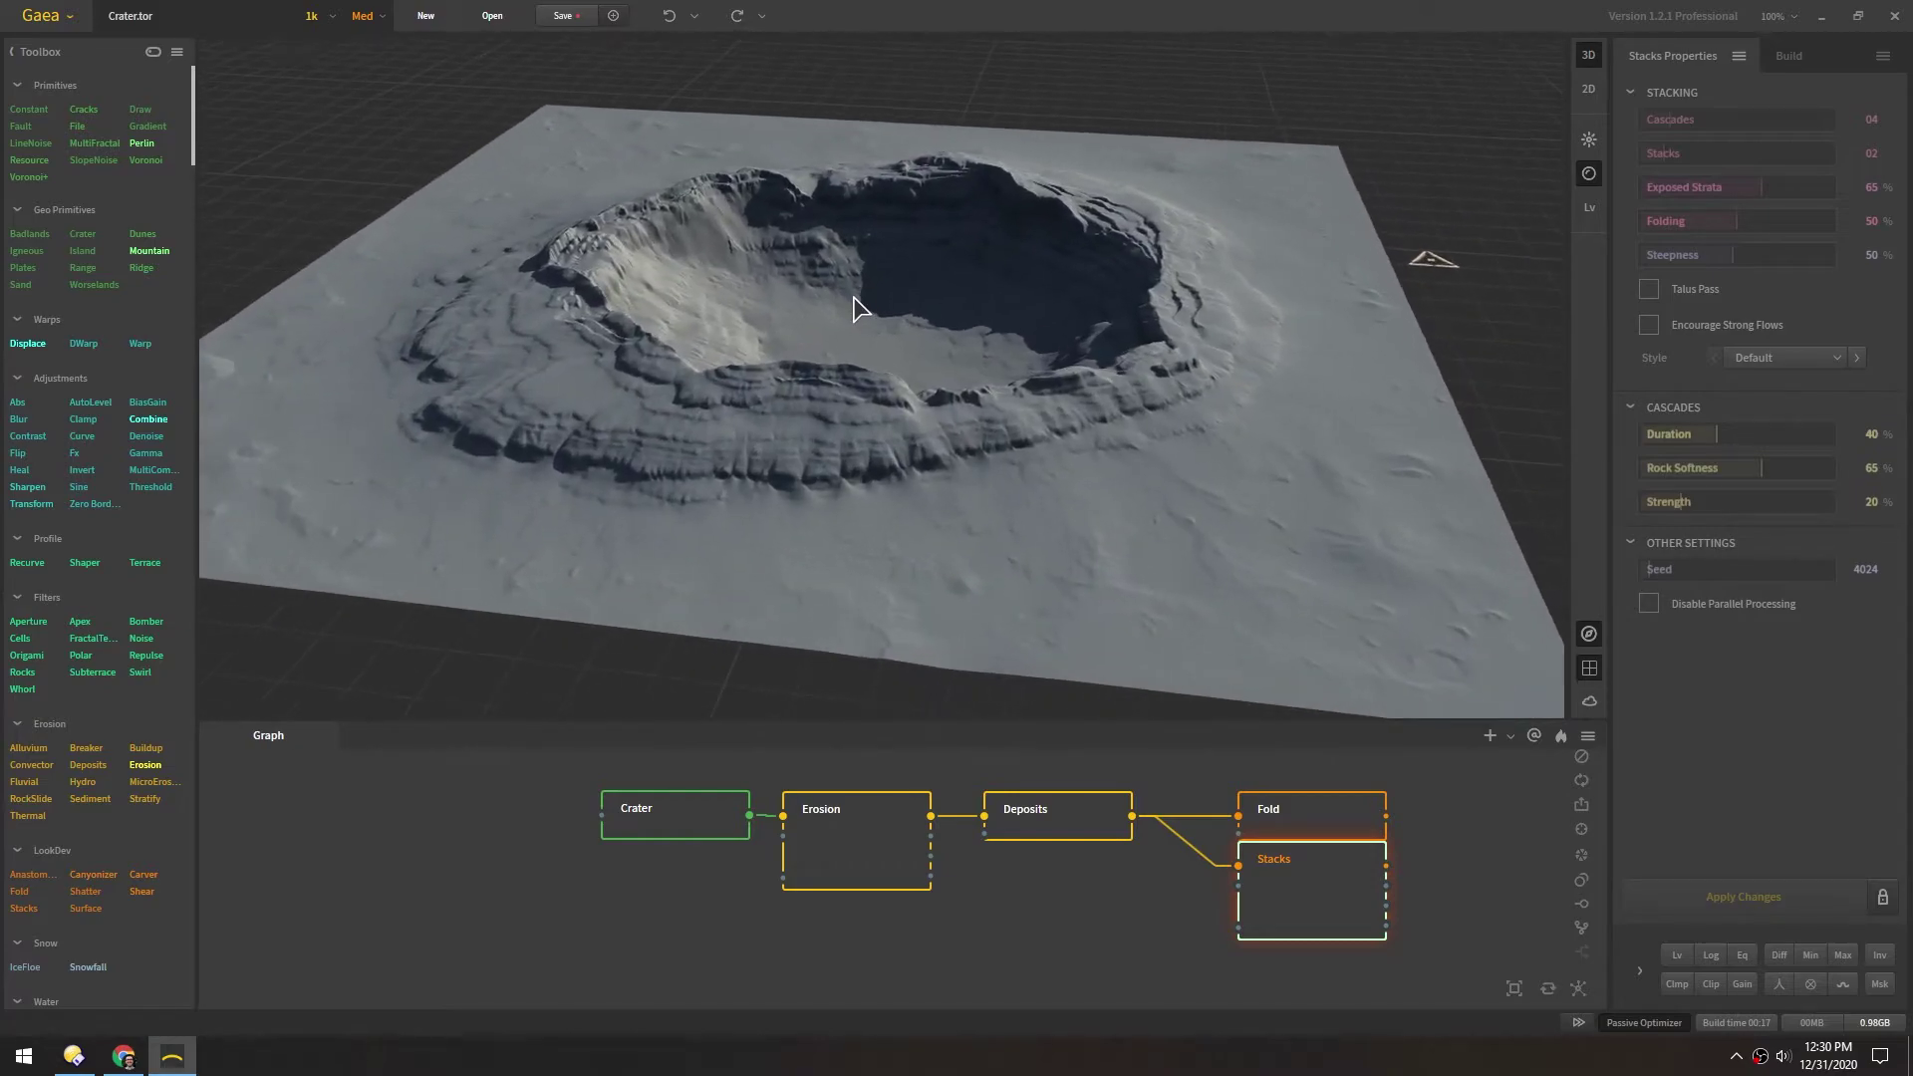
{"action": "left_click_drag", "start_coordinate": [836, 321], "coordinate": [837, 312]}
{"action": "middle_click_drag", "start_coordinate": [1032, 897], "coordinate": [724, 919]}
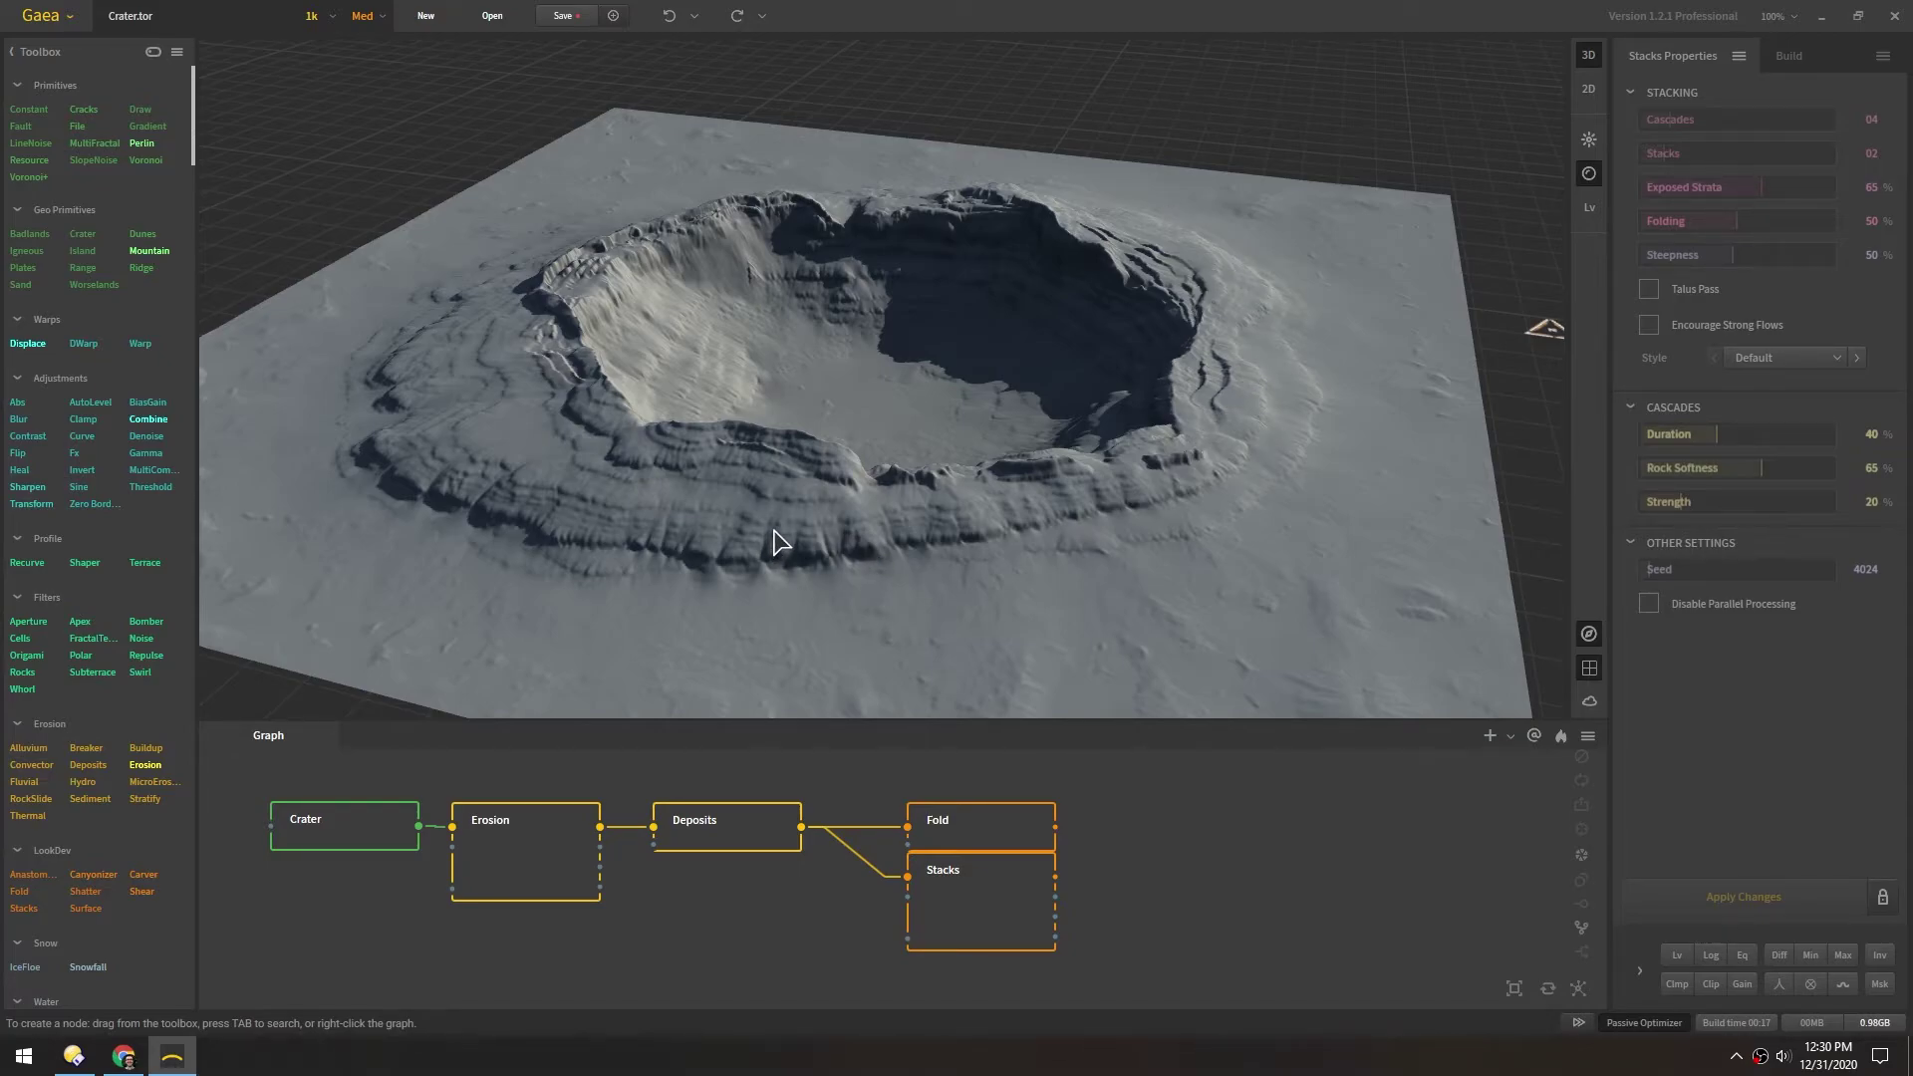
Step: Add an Alluvium node to the graph and feed it the Stacks output
{"action": "left_click", "coordinate": [1203, 859]}
{"action": "left_click_drag", "start_coordinate": [28, 754], "coordinate": [1159, 833]}
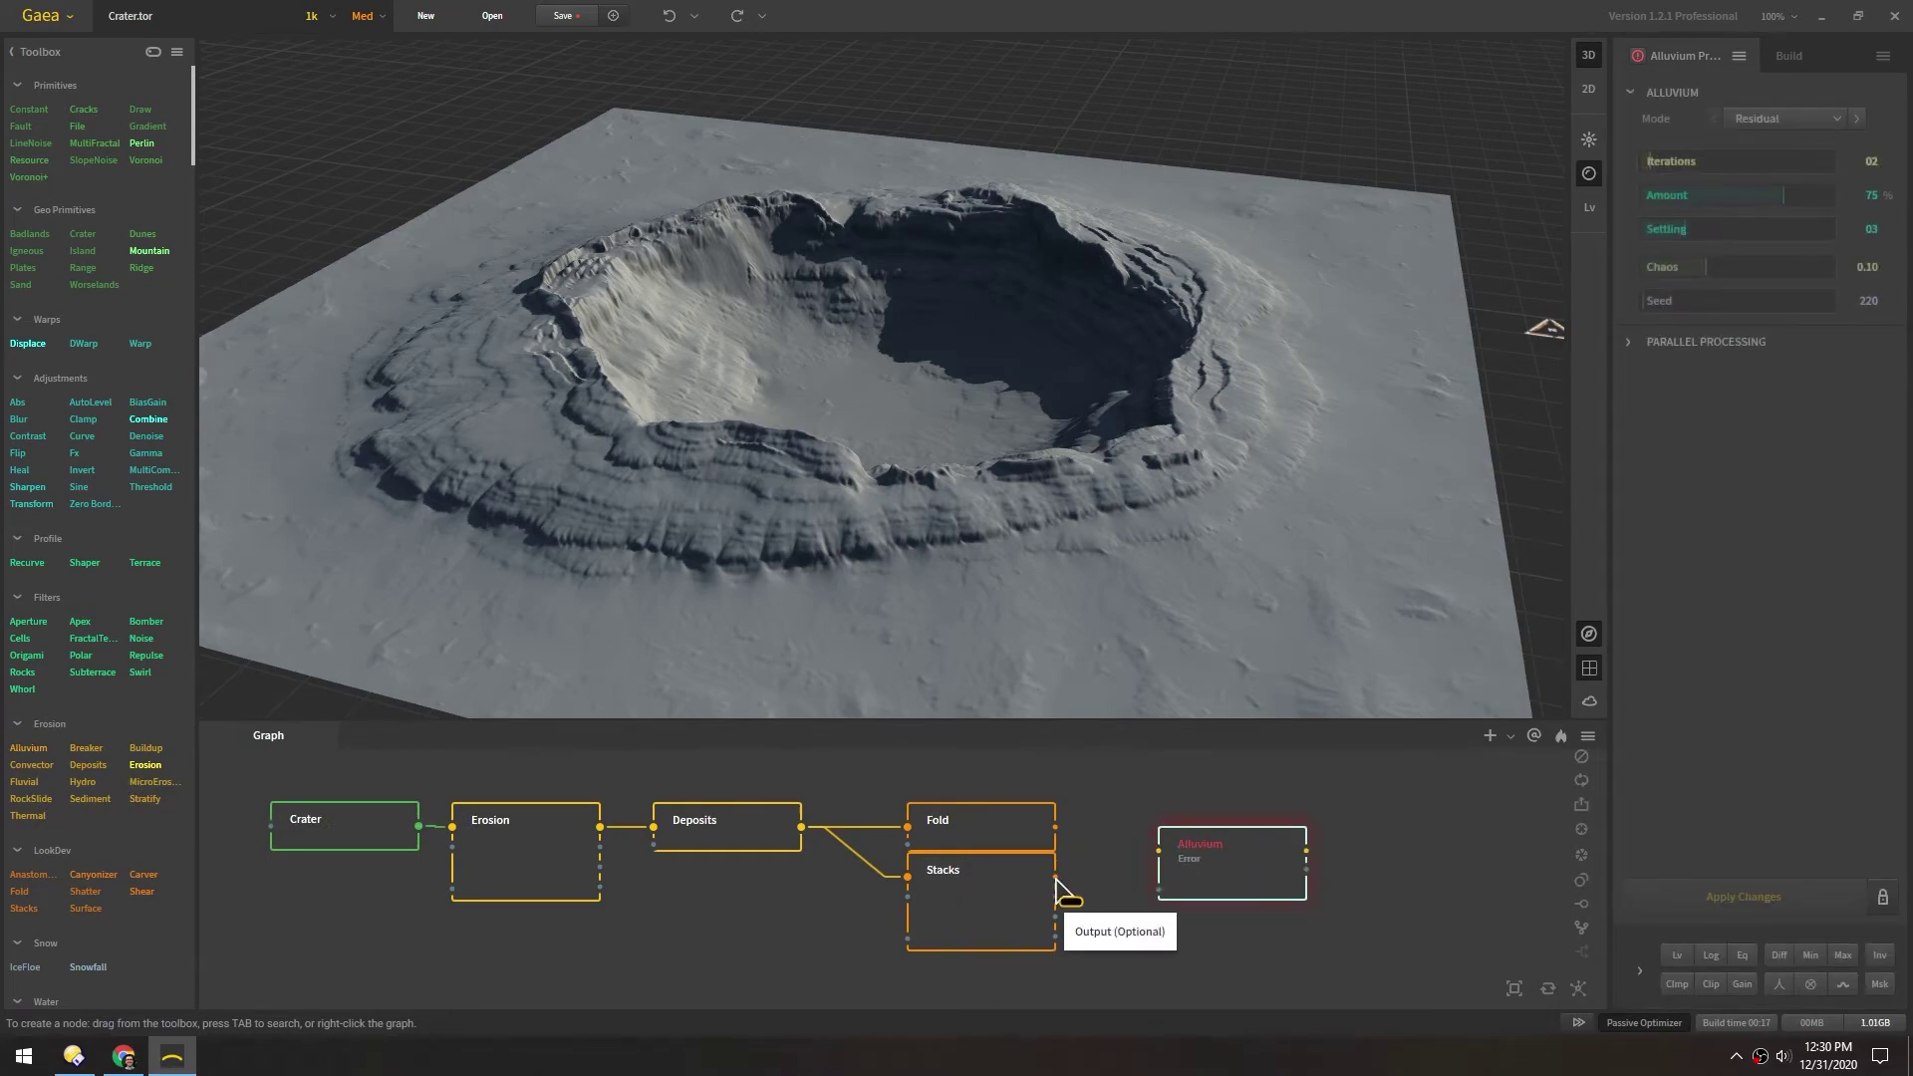
{"action": "left_click_drag", "start_coordinate": [1055, 877], "coordinate": [1179, 864]}
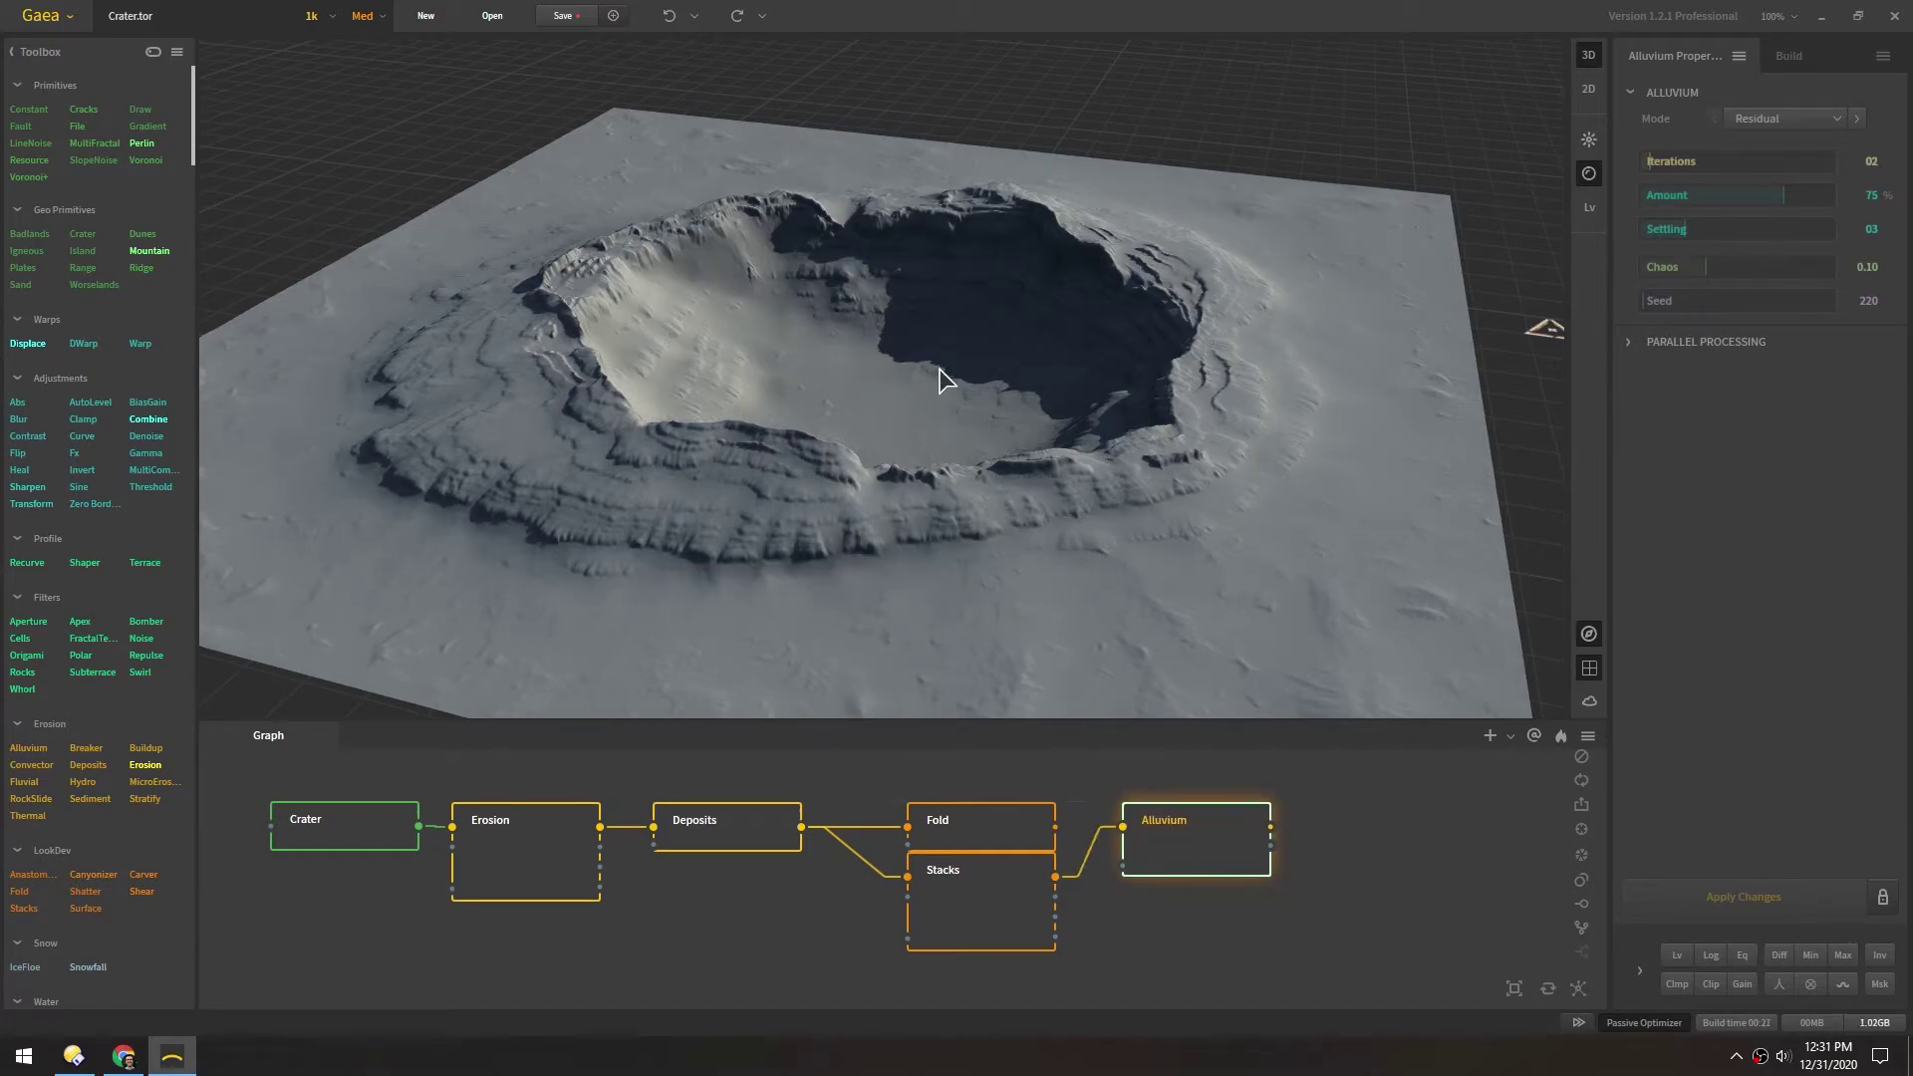
Step: Orbit and zoom around the crater to inspect the Alluvium sediment result
{"action": "left_click_drag", "start_coordinate": [945, 381], "coordinate": [899, 510]}
{"action": "scroll", "coordinate": [970, 379], "scroll_direction": "up", "scroll_amount": 3}
{"action": "left_click_drag", "start_coordinate": [743, 357], "coordinate": [649, 598]}
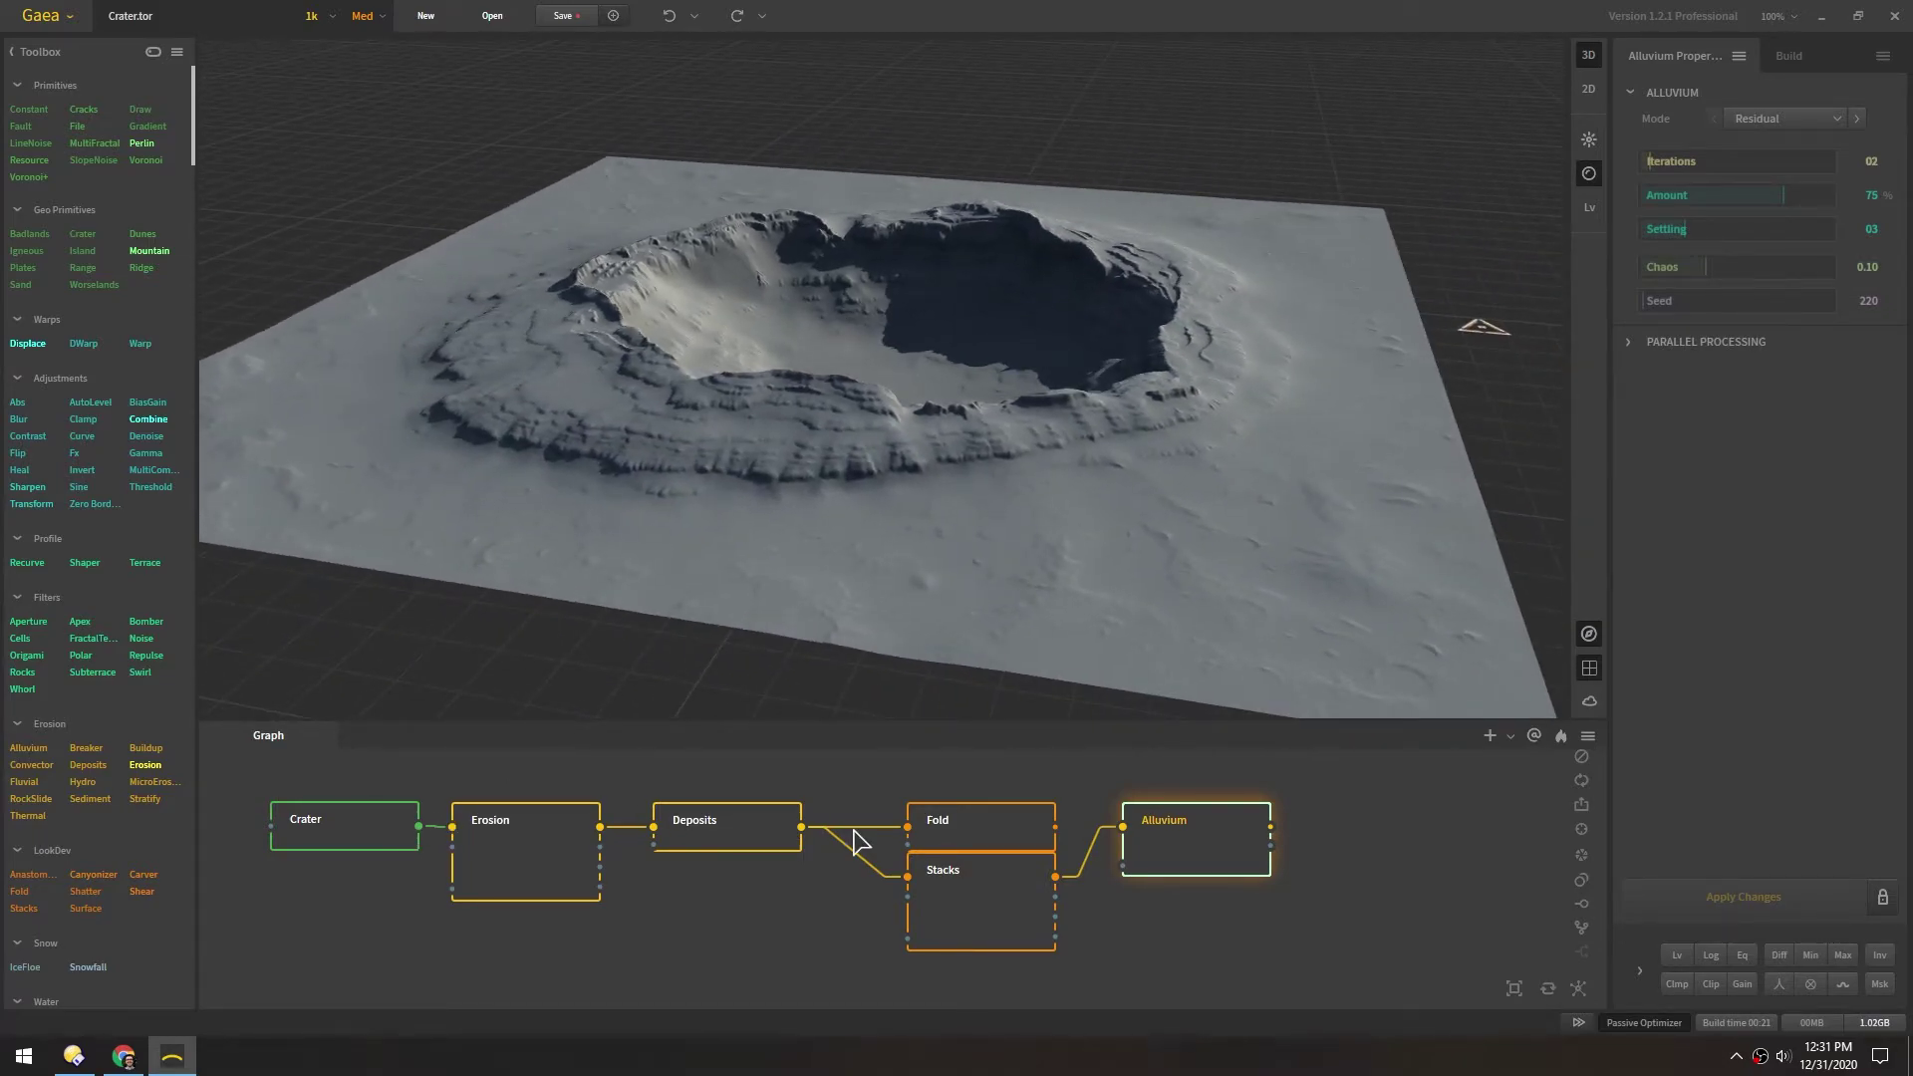
{"action": "left_click_drag", "start_coordinate": [894, 463], "coordinate": [824, 376]}
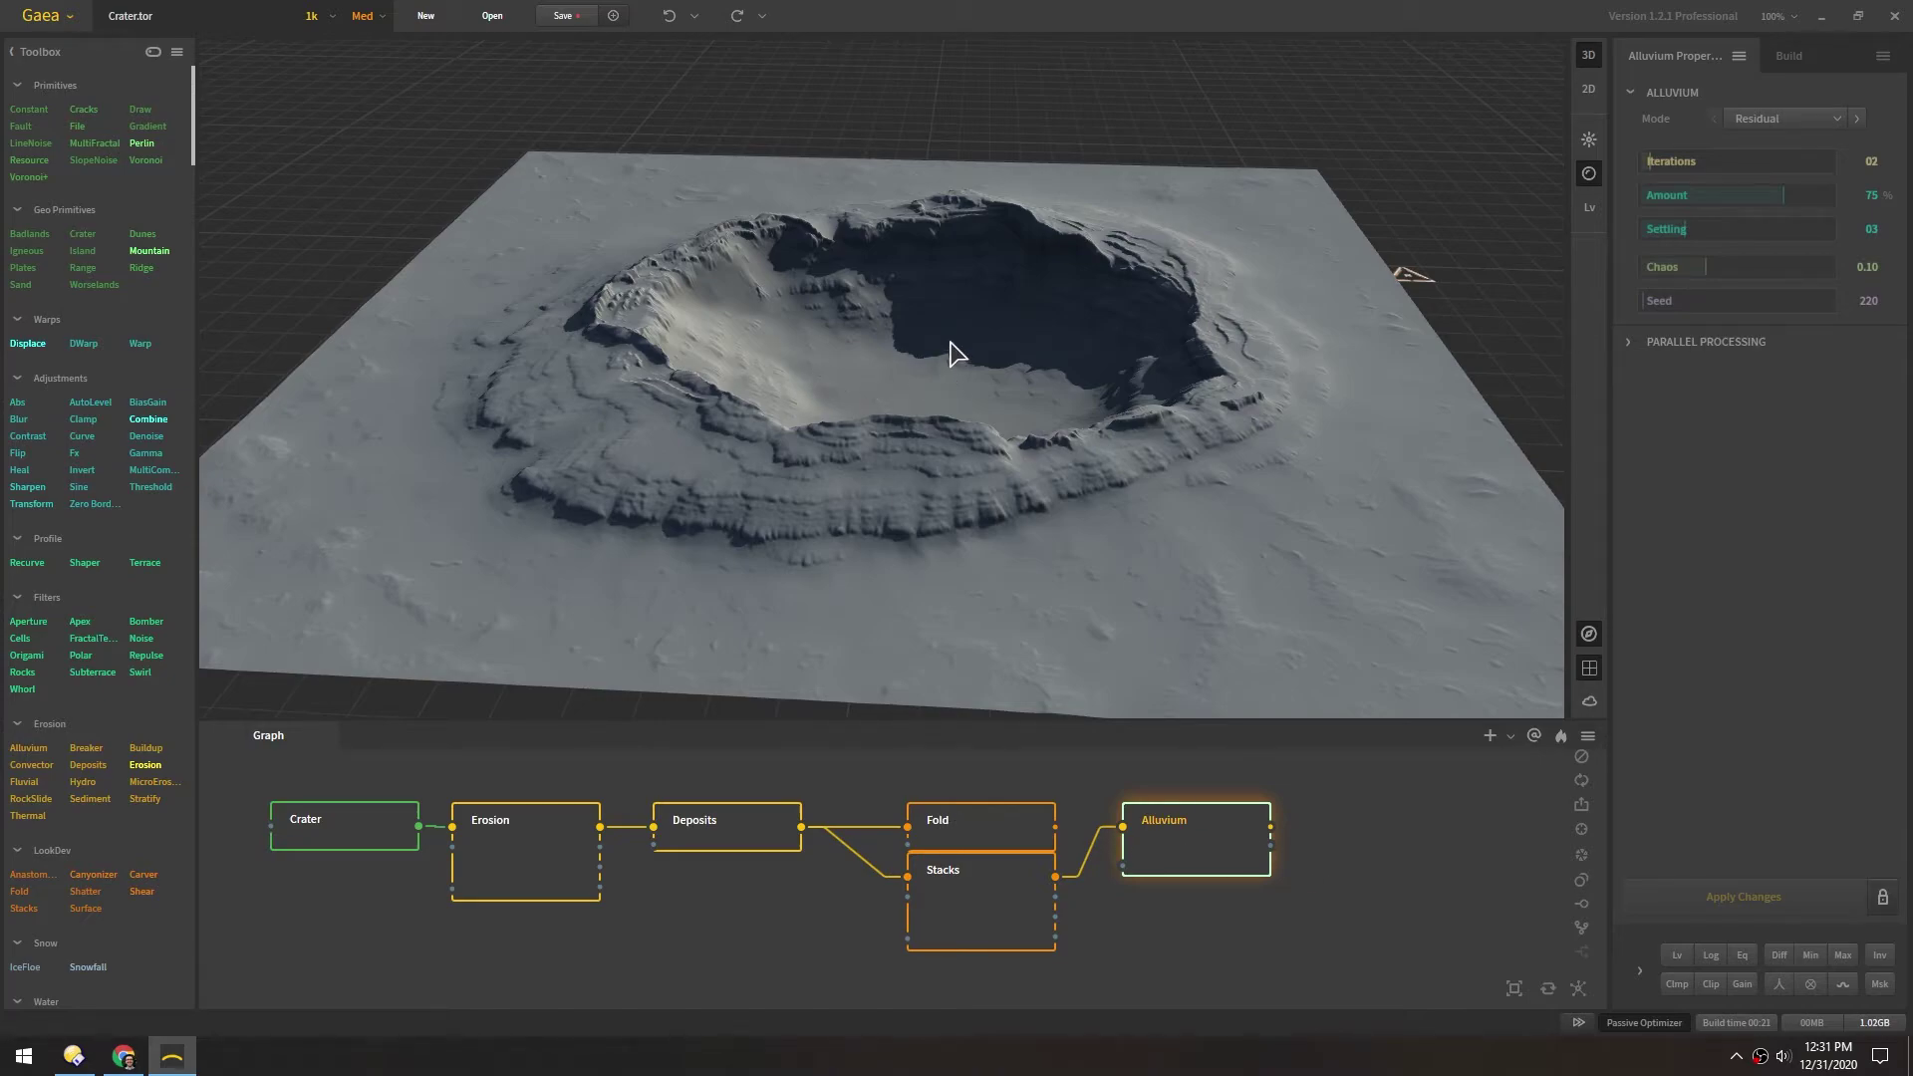
{"action": "left_click_drag", "start_coordinate": [955, 350], "coordinate": [910, 355]}
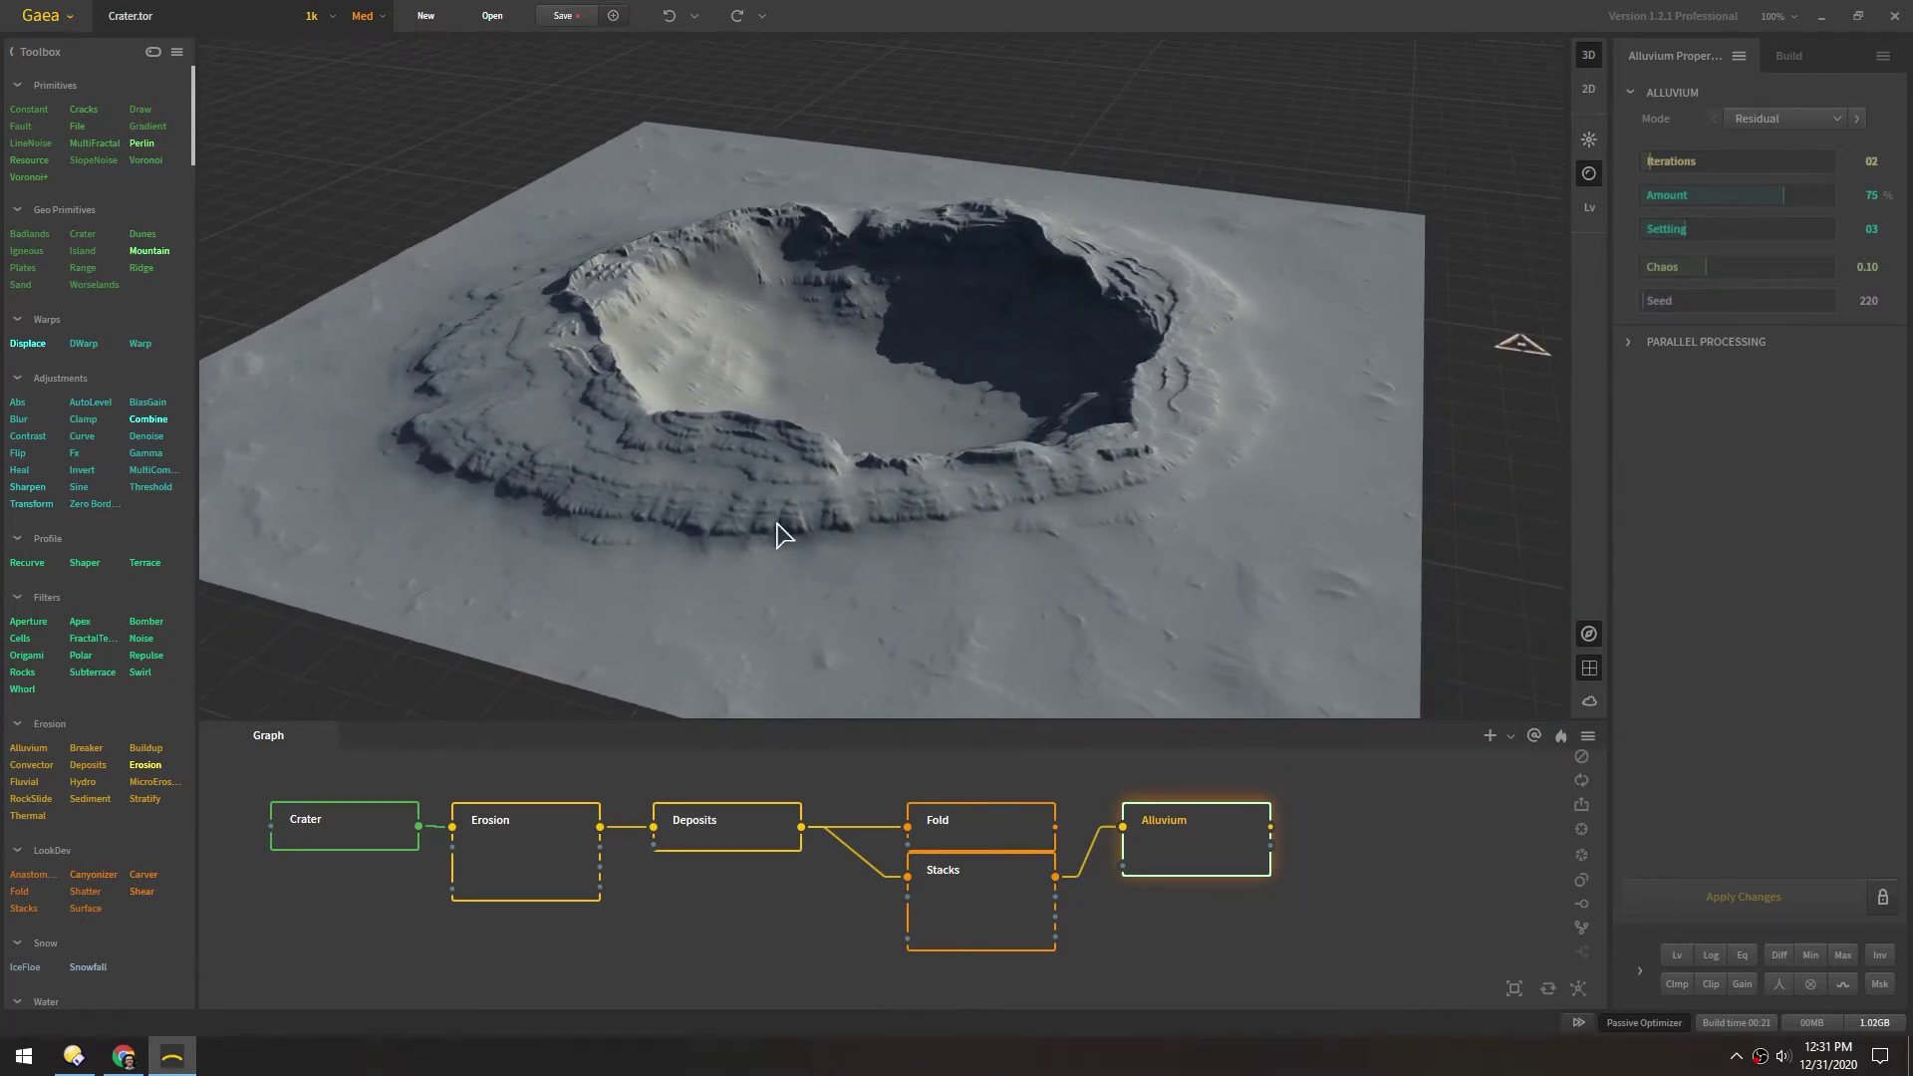
{"action": "scroll", "coordinate": [797, 379], "scroll_direction": "up", "scroll_amount": 2}
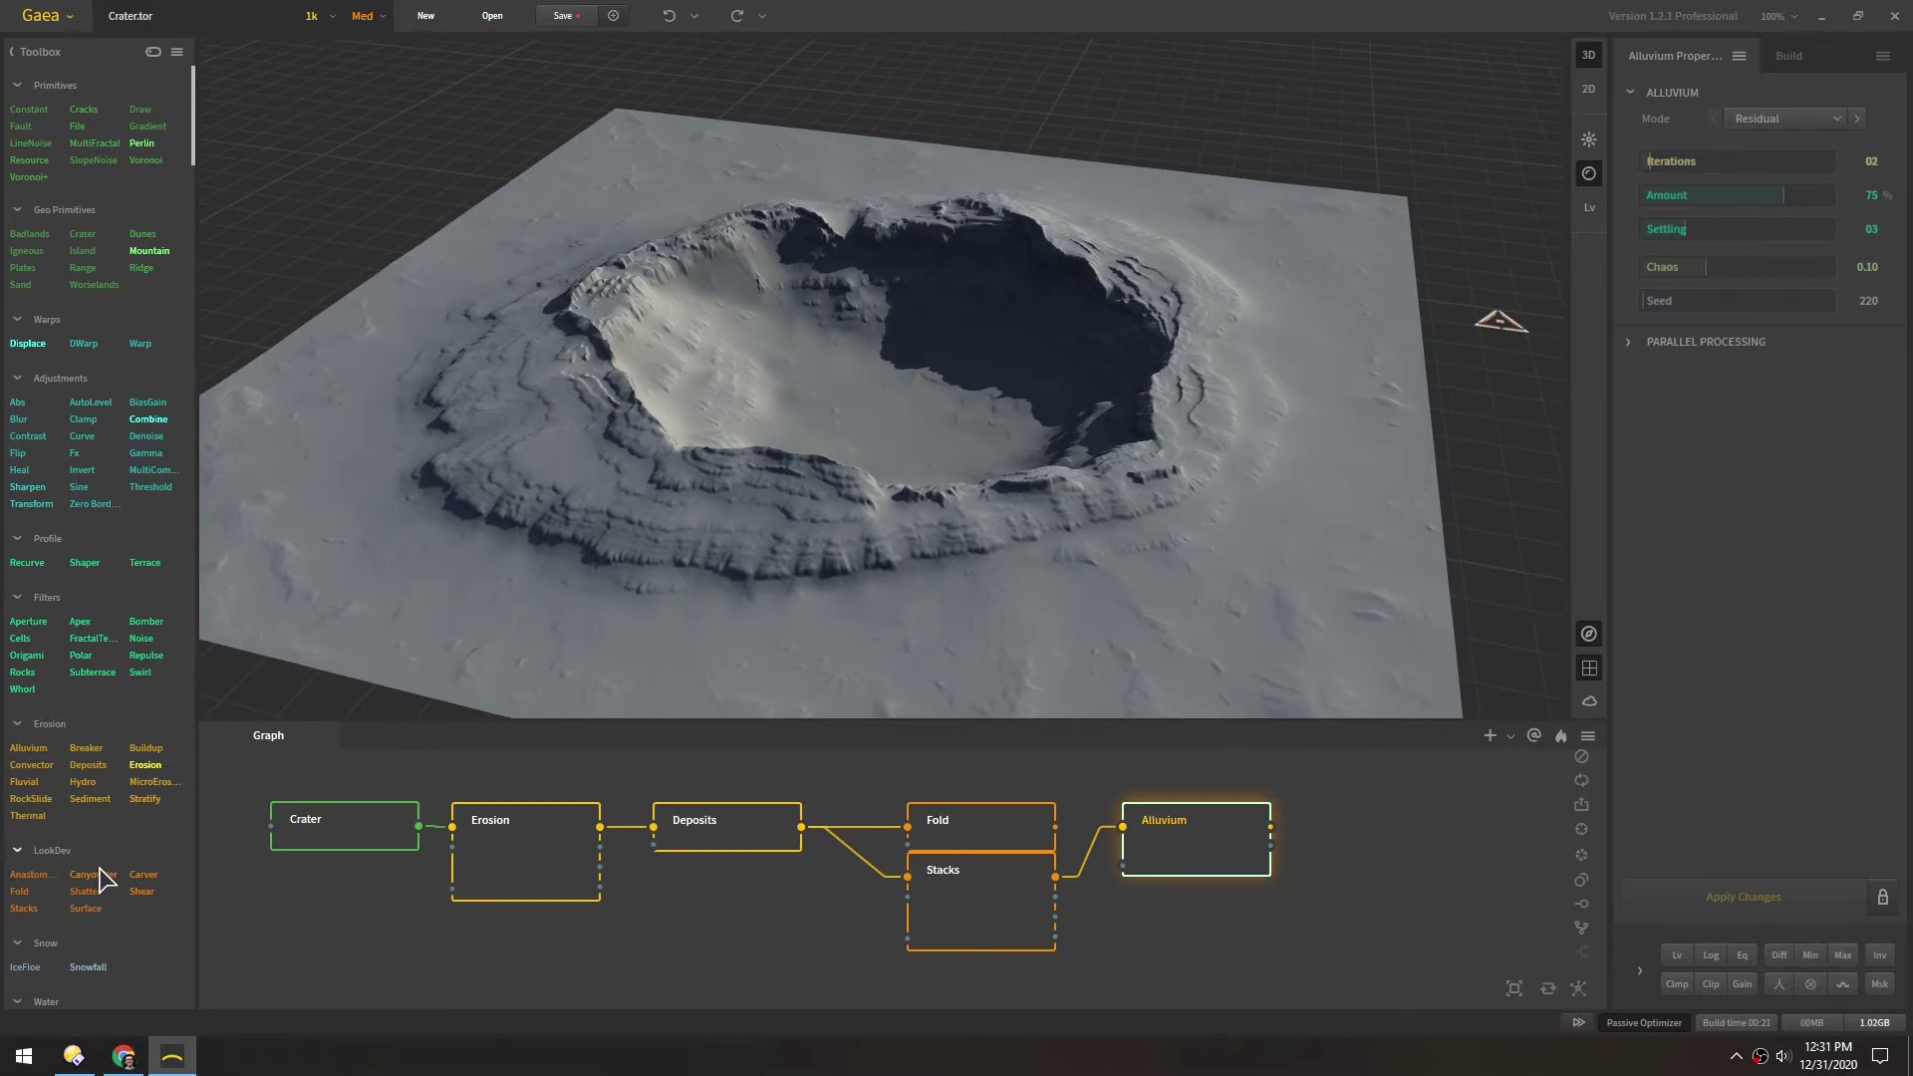
Step: Add a Canyonizer node from LookDev and connect Alluvium's output to it
{"action": "left_click_drag", "start_coordinate": [99, 870], "coordinate": [1330, 837]}
{"action": "left_click_drag", "start_coordinate": [897, 439], "coordinate": [924, 393]}
{"action": "scroll", "coordinate": [957, 349], "scroll_direction": "up", "scroll_amount": 5}
{"action": "scroll", "coordinate": [995, 308], "scroll_direction": "down", "scroll_amount": 5}
{"action": "scroll", "coordinate": [977, 319], "scroll_direction": "up", "scroll_amount": 2}
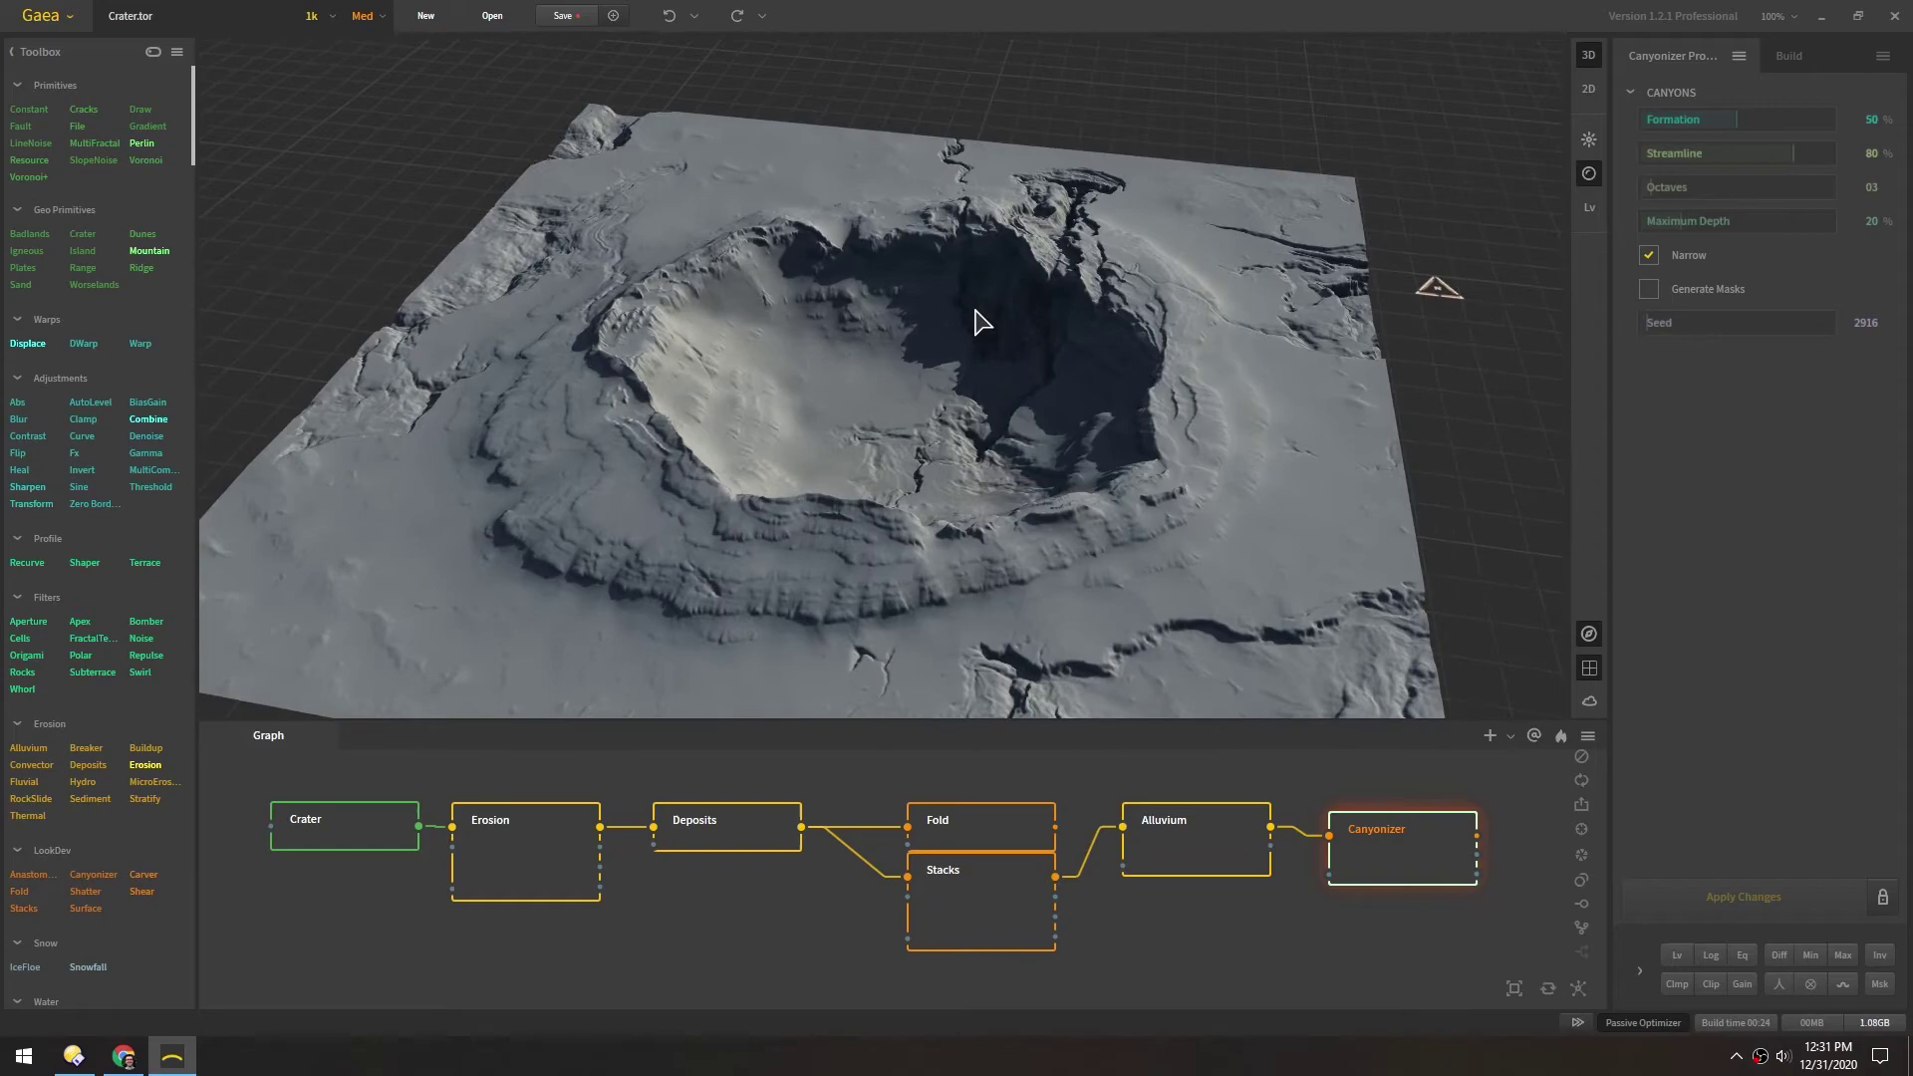
Step: Orbit to a near top-down crater view and enlarge the 3D preview above the graph
{"action": "left_click_drag", "start_coordinate": [980, 321], "coordinate": [1062, 489]}
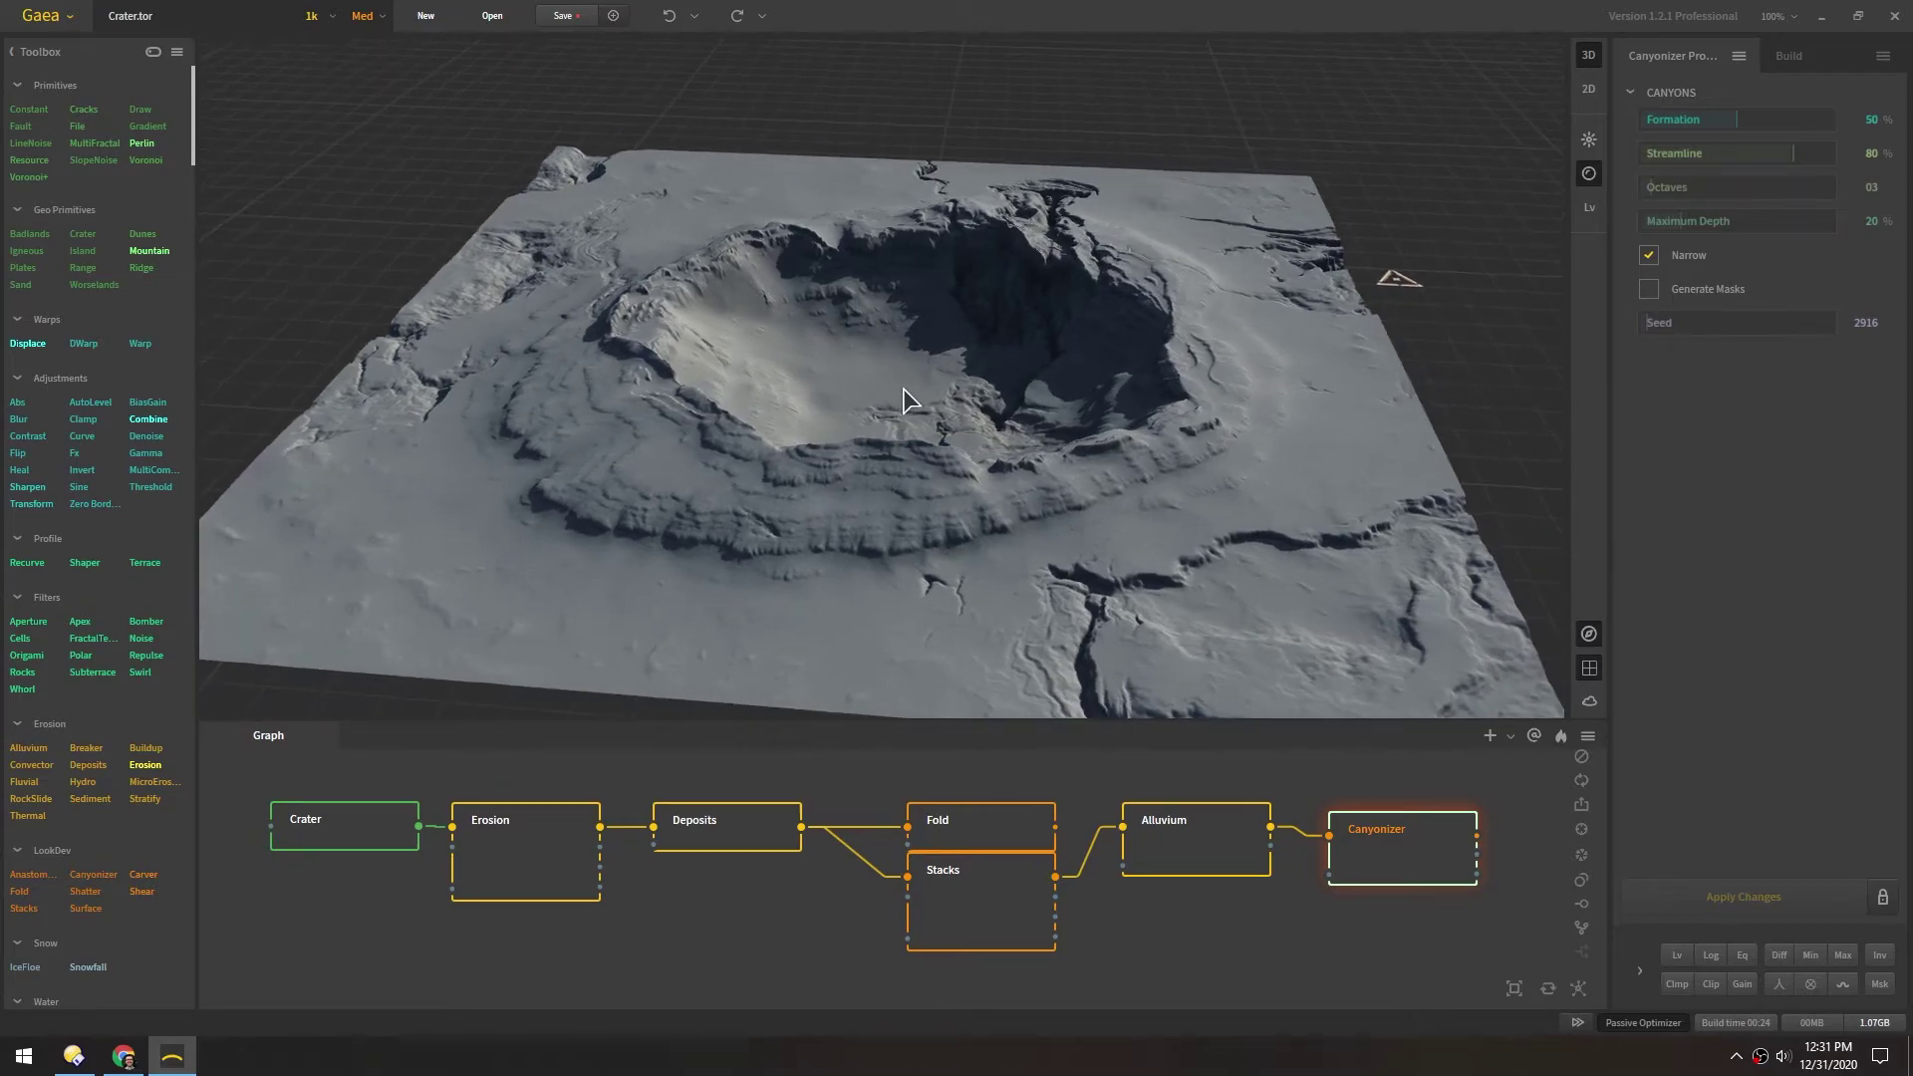
{"action": "scroll", "coordinate": [913, 317], "scroll_direction": "up", "scroll_amount": 5}
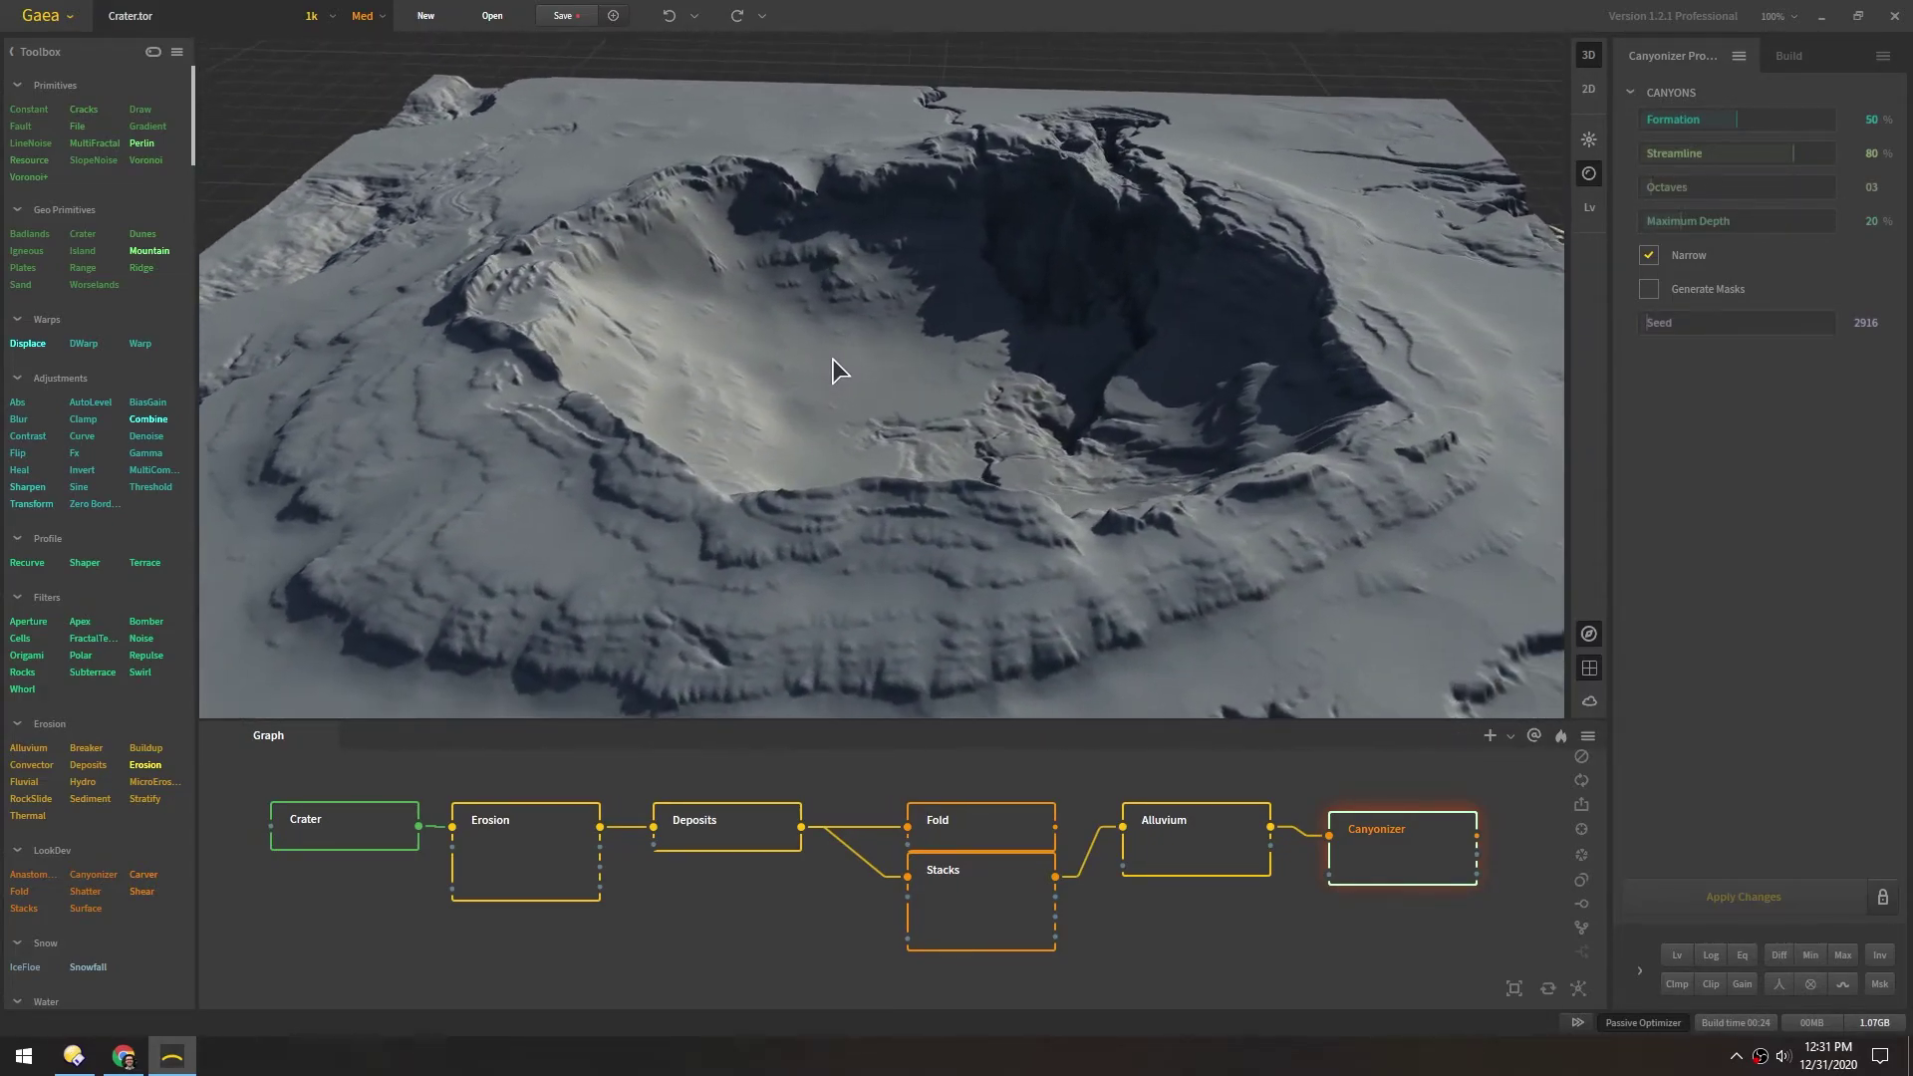
{"action": "left_click_drag", "start_coordinate": [829, 722], "coordinate": [797, 945]}
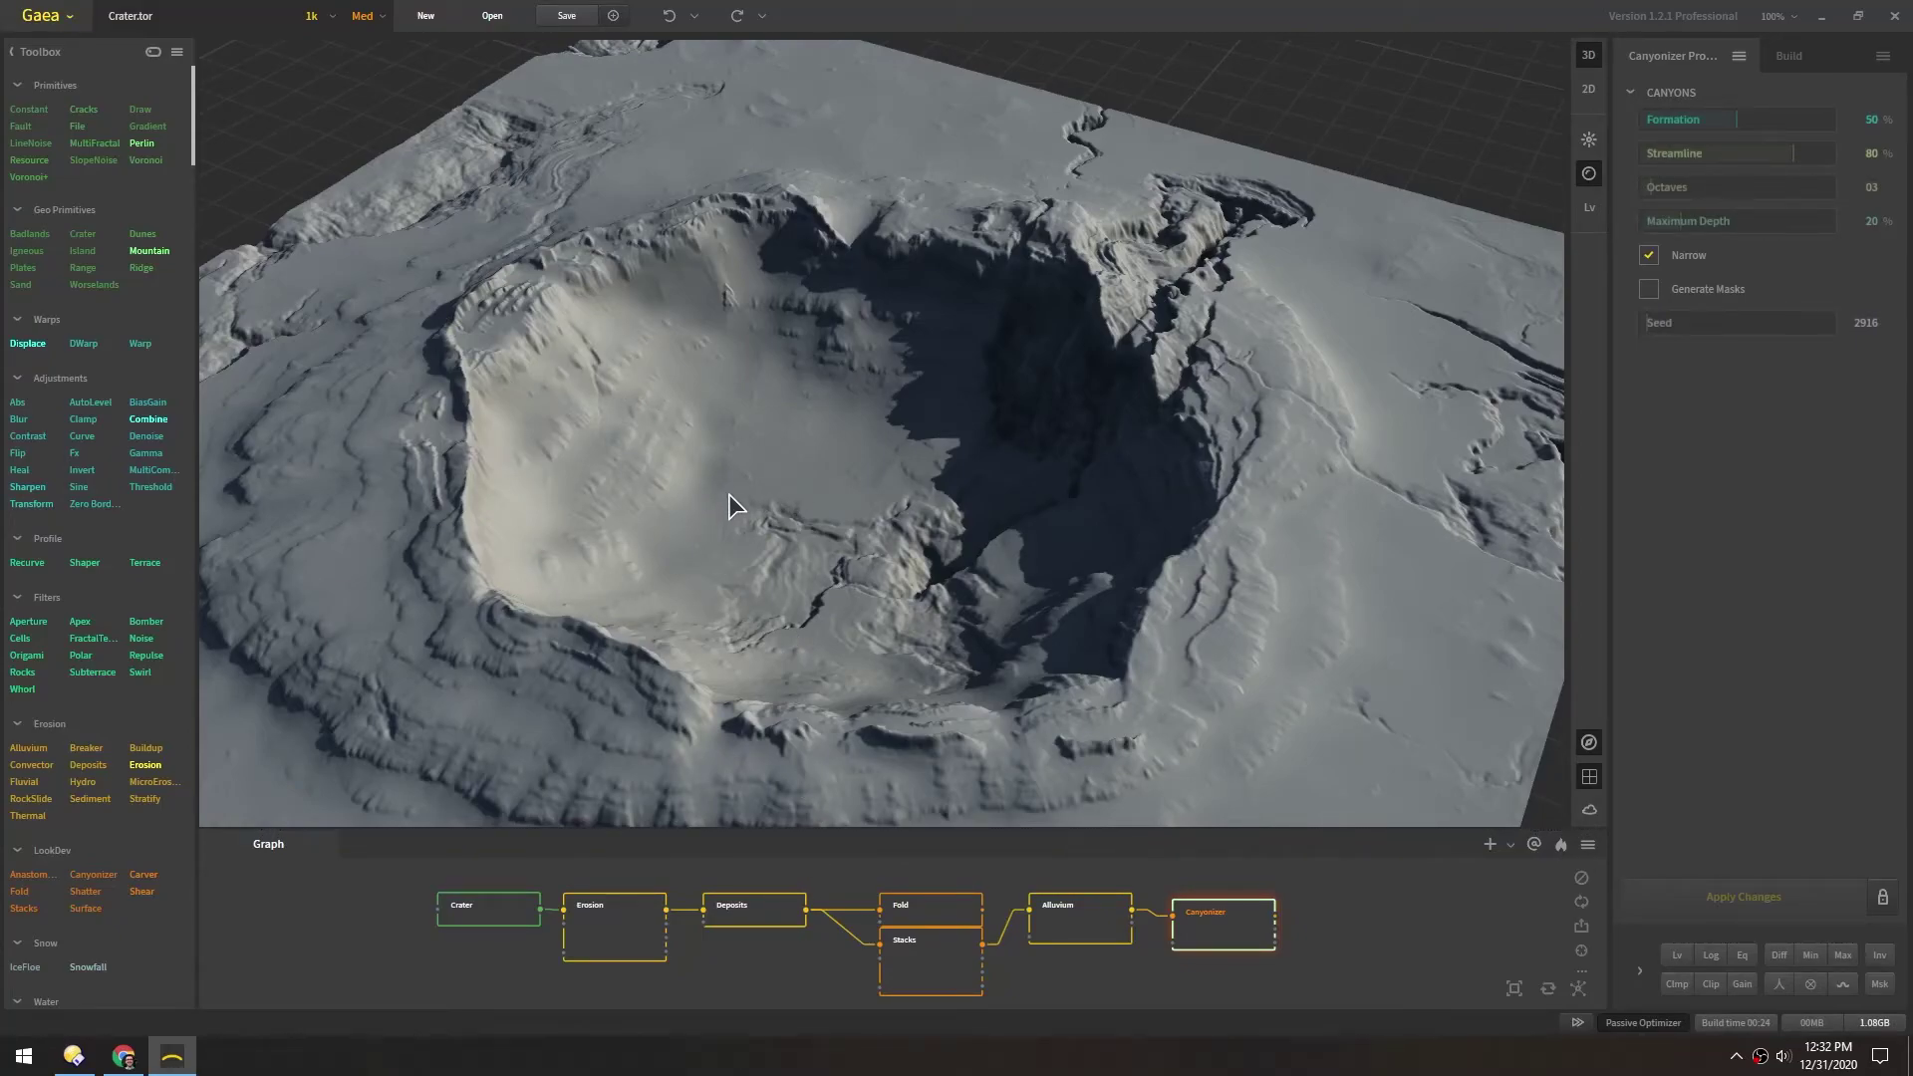
Step: Raise the preview resolution from 1k to 2k and open the per-node build-time Statistics
{"action": "left_click", "coordinate": [332, 18]}
{"action": "left_click", "coordinate": [317, 100]}
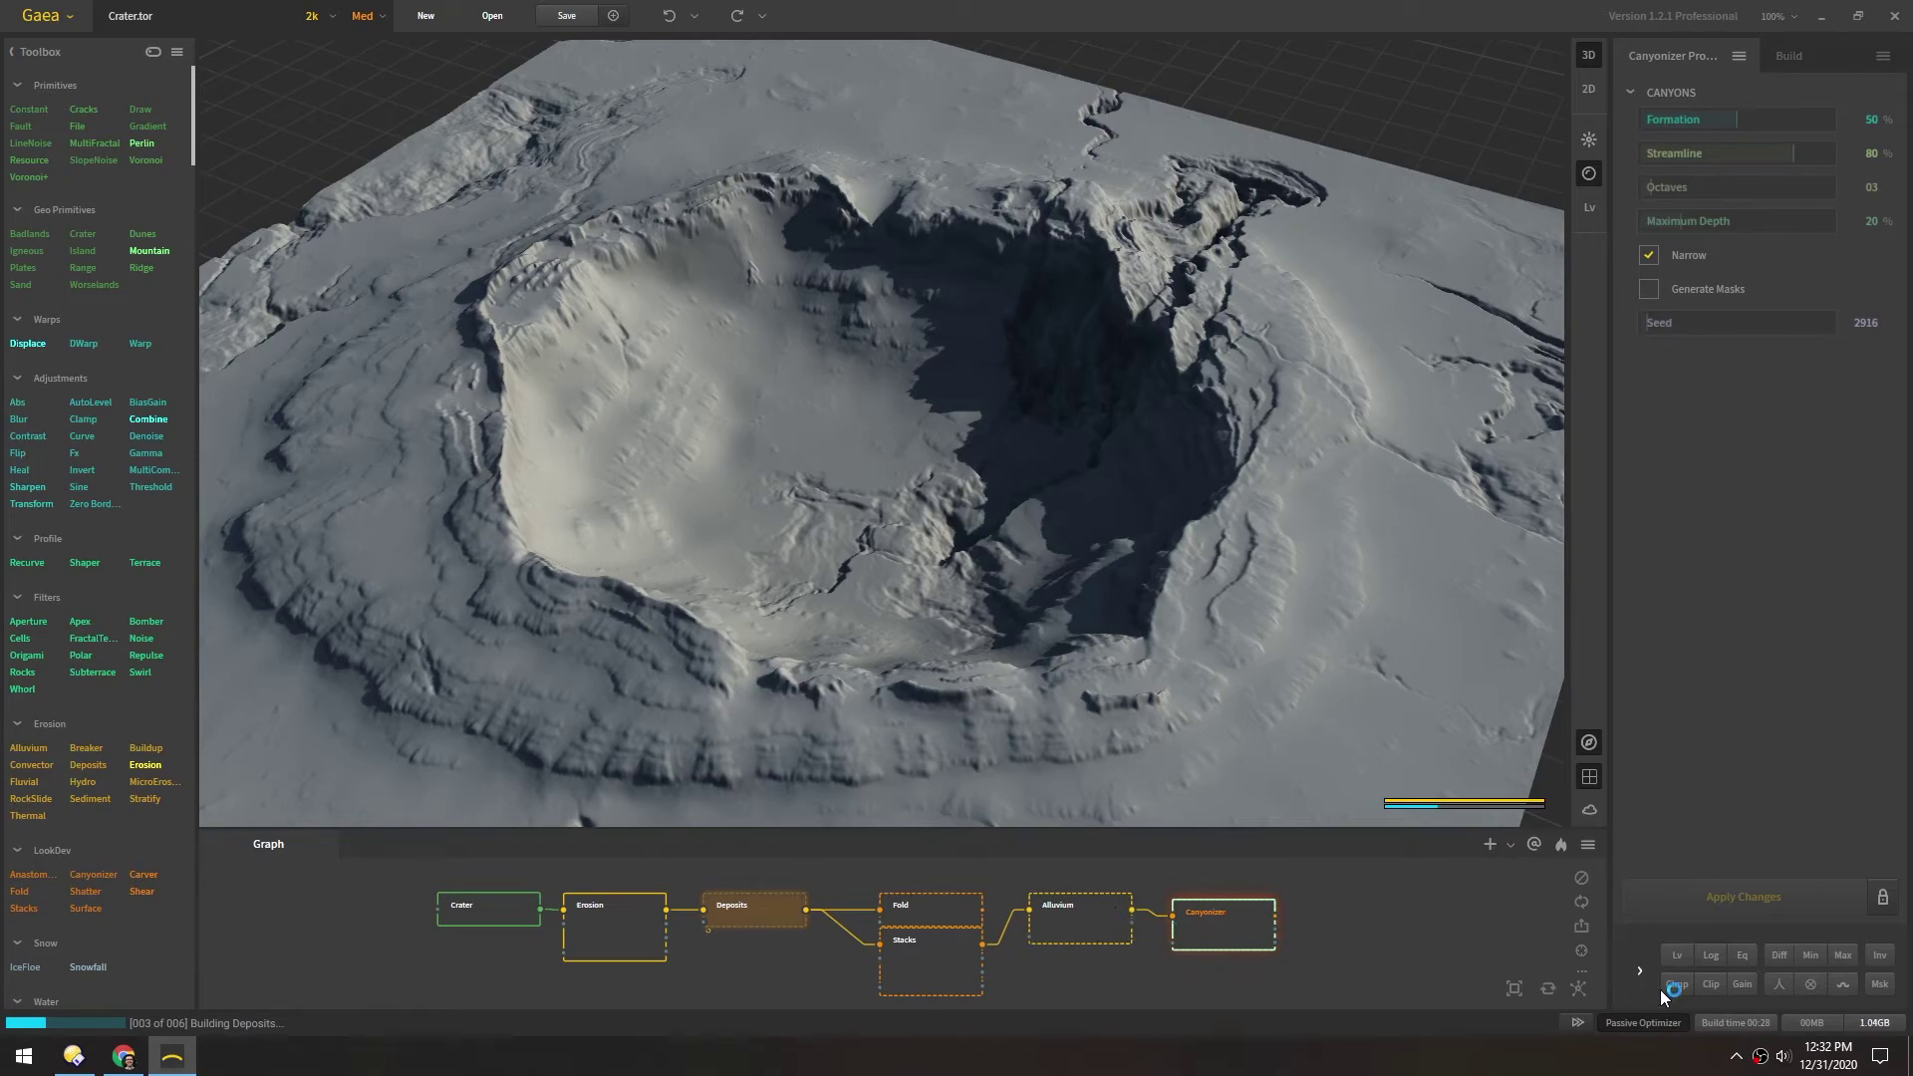
{"action": "left_click", "coordinate": [1733, 1024]}
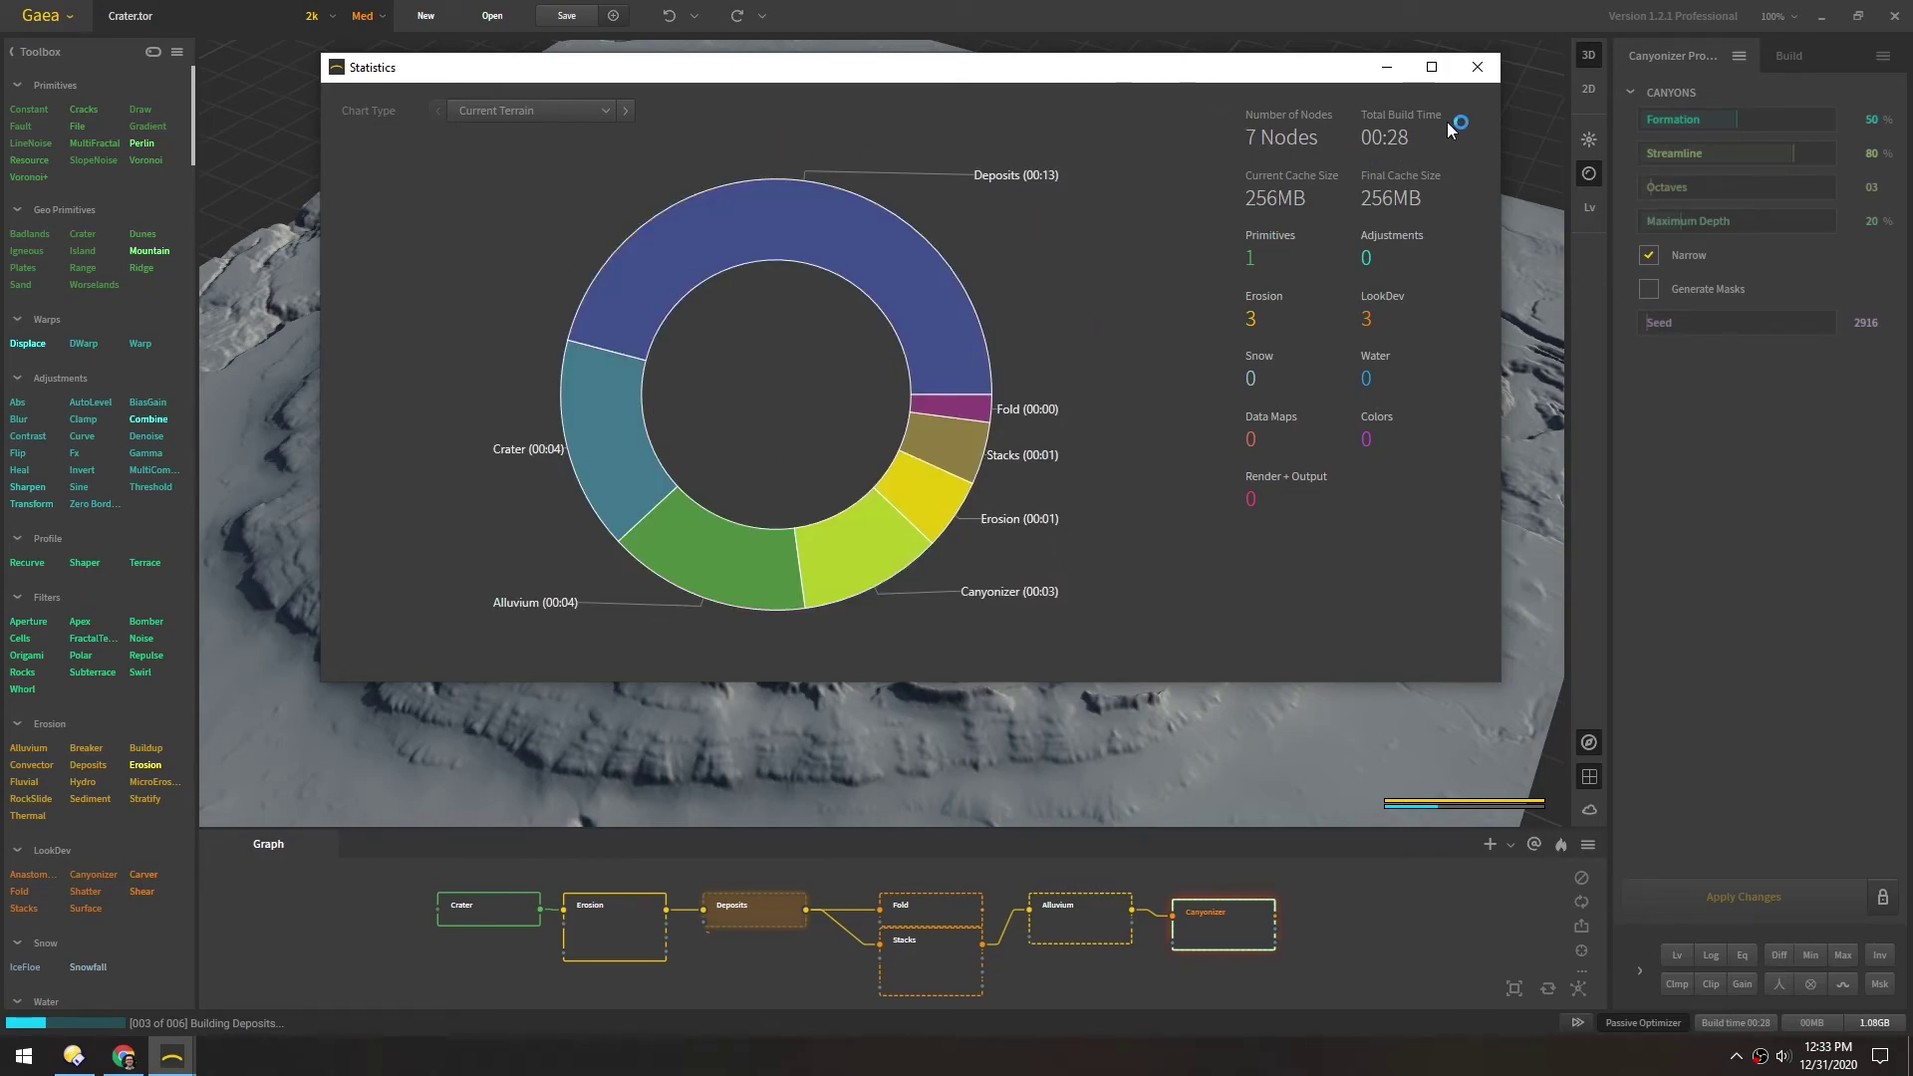
Step: Close the Statistics window while the 2k build completes
{"action": "left_click", "coordinate": [1476, 70]}
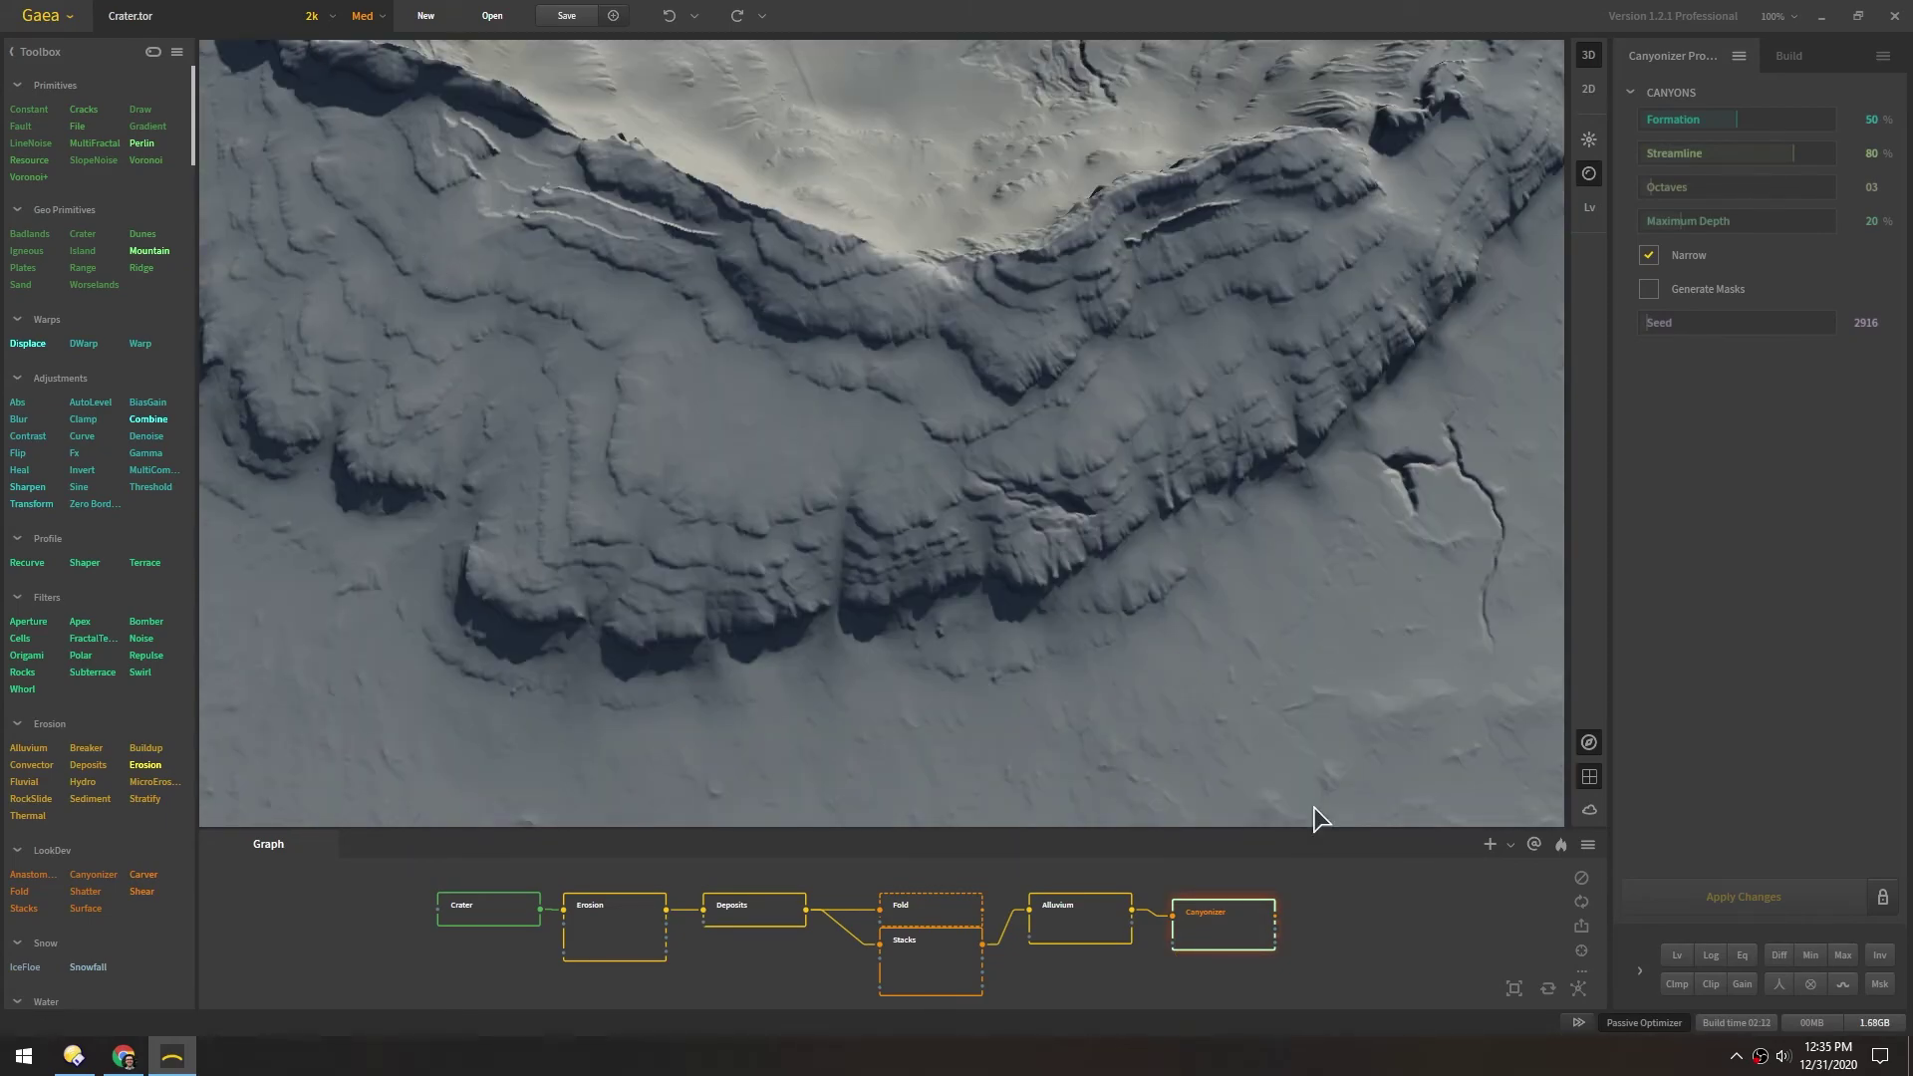
{"action": "left_click", "coordinate": [1746, 1025]}
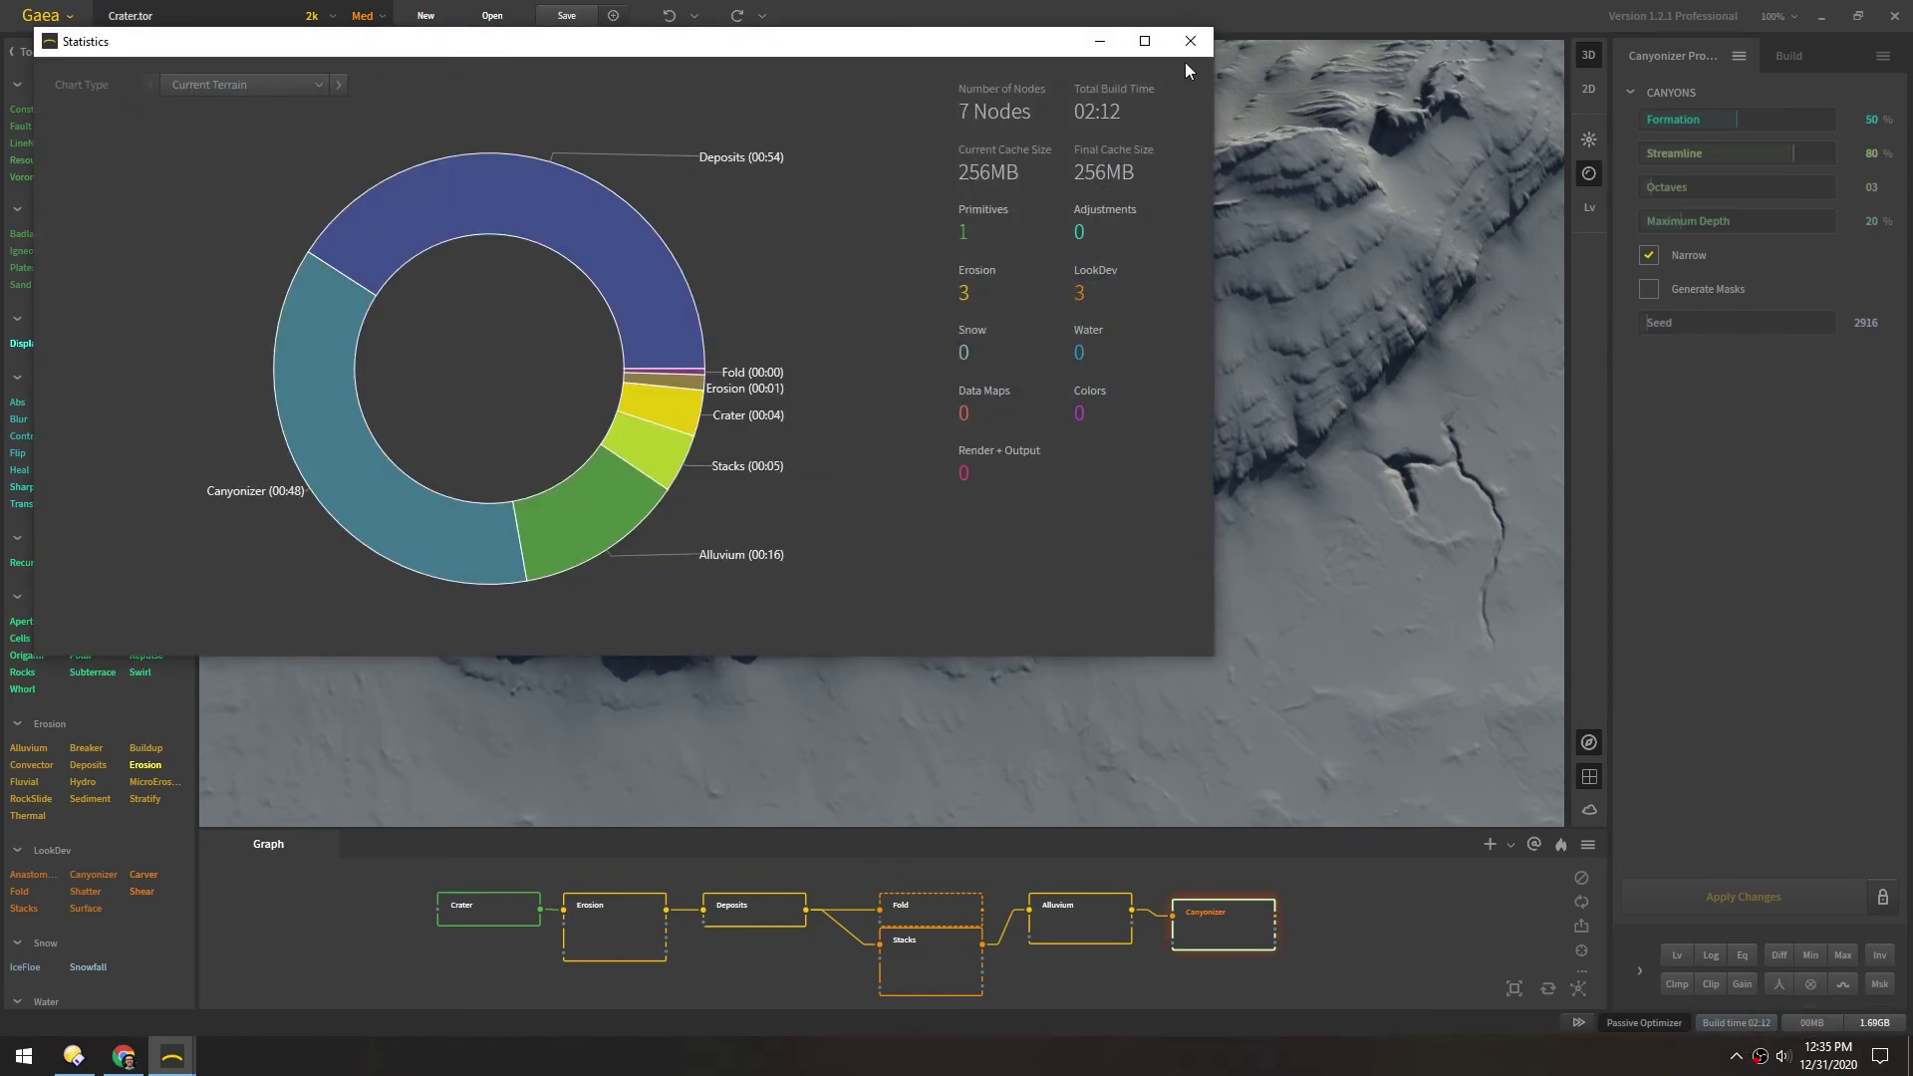
{"action": "left_click", "coordinate": [1191, 41]}
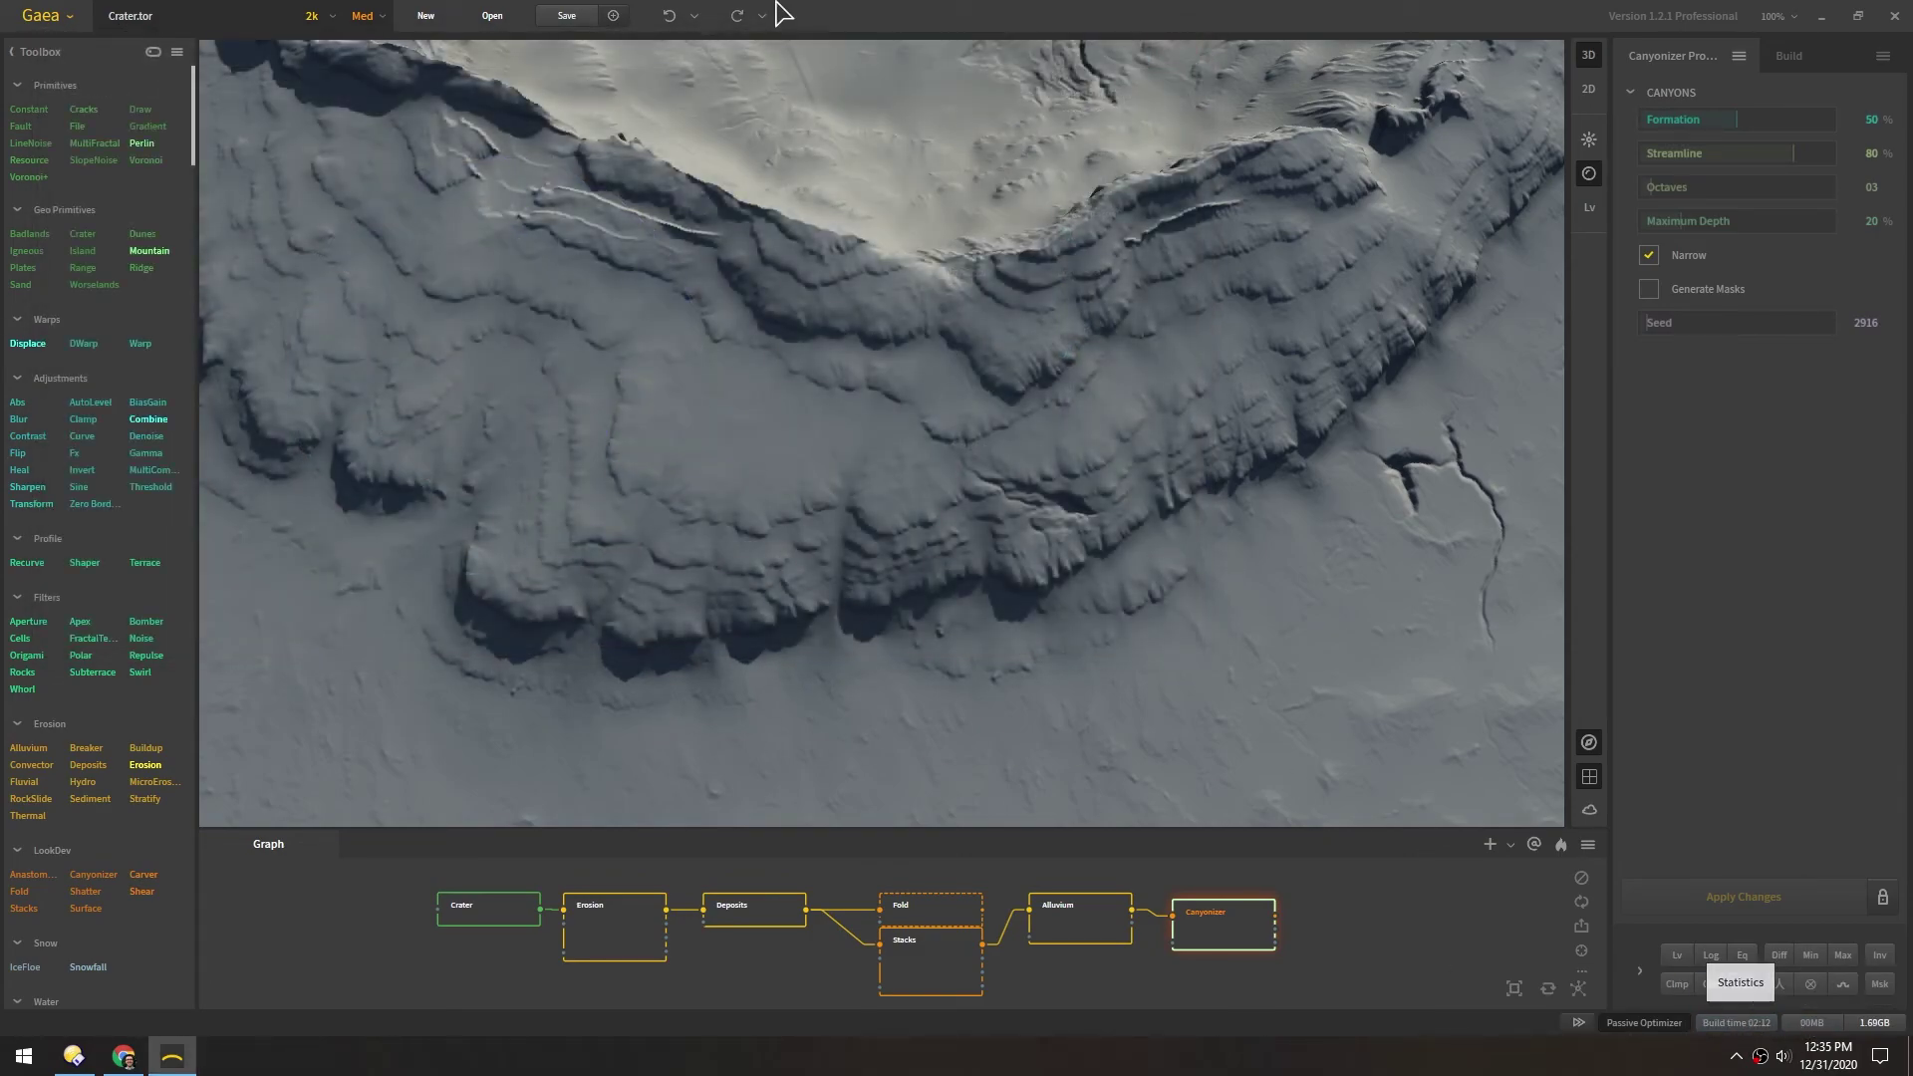
{"action": "scroll", "coordinate": [687, 652], "scroll_direction": "up", "scroll_amount": 3}
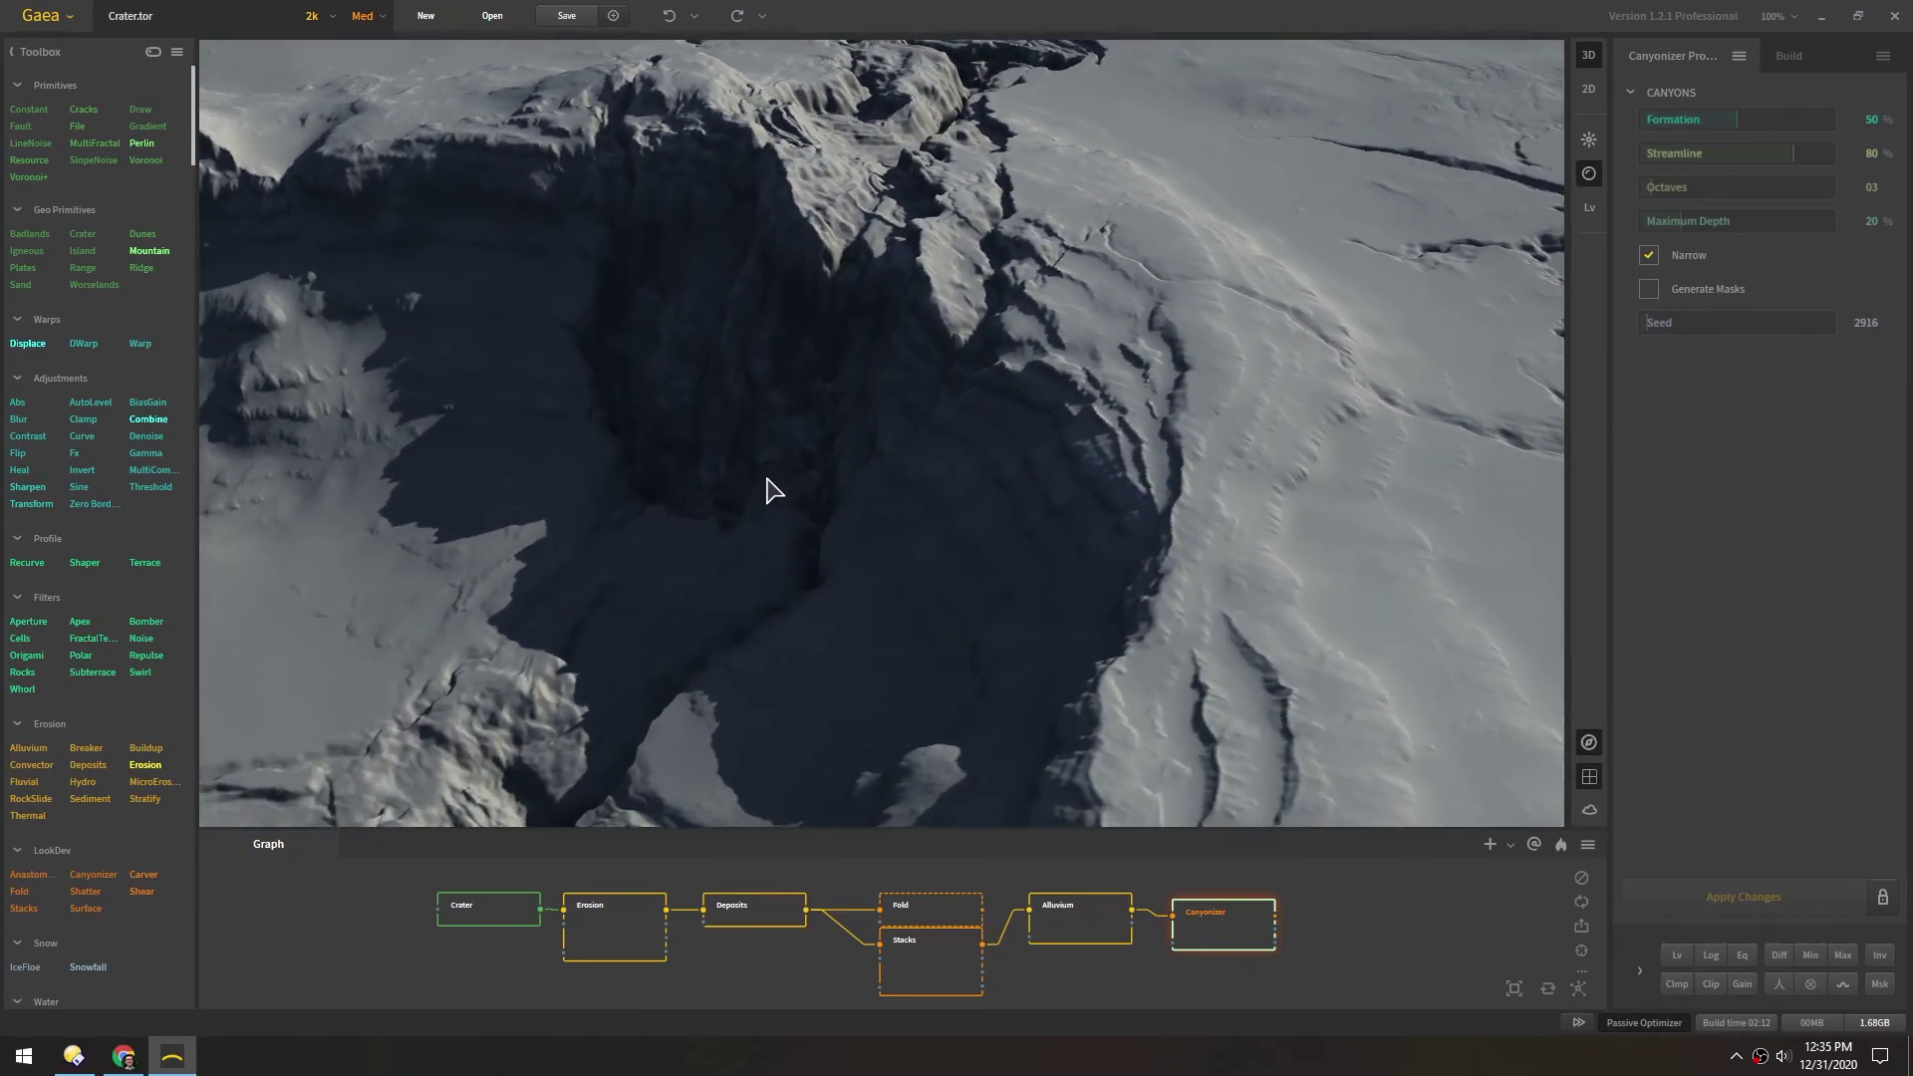
{"action": "scroll", "coordinate": [774, 490], "scroll_direction": "down", "scroll_amount": 5}
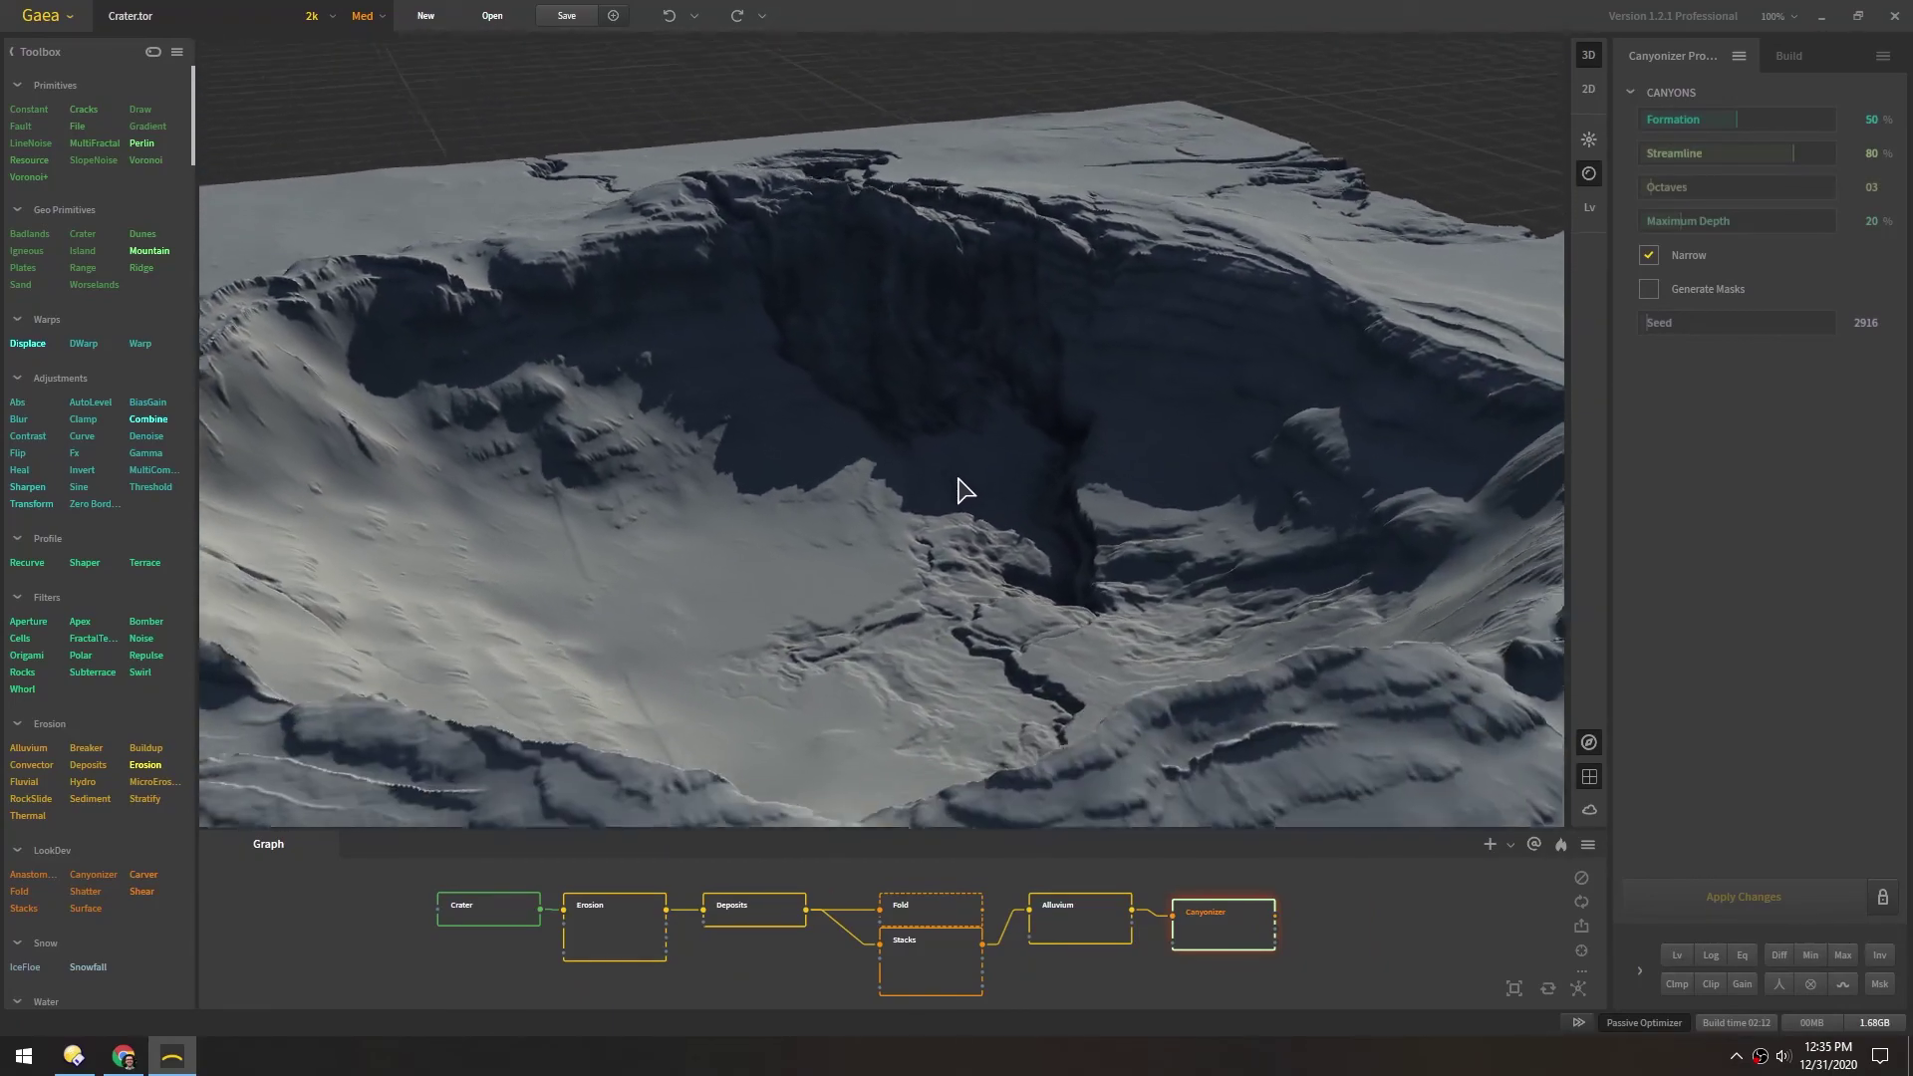
{"action": "scroll", "coordinate": [965, 469], "scroll_direction": "down", "scroll_amount": 8}
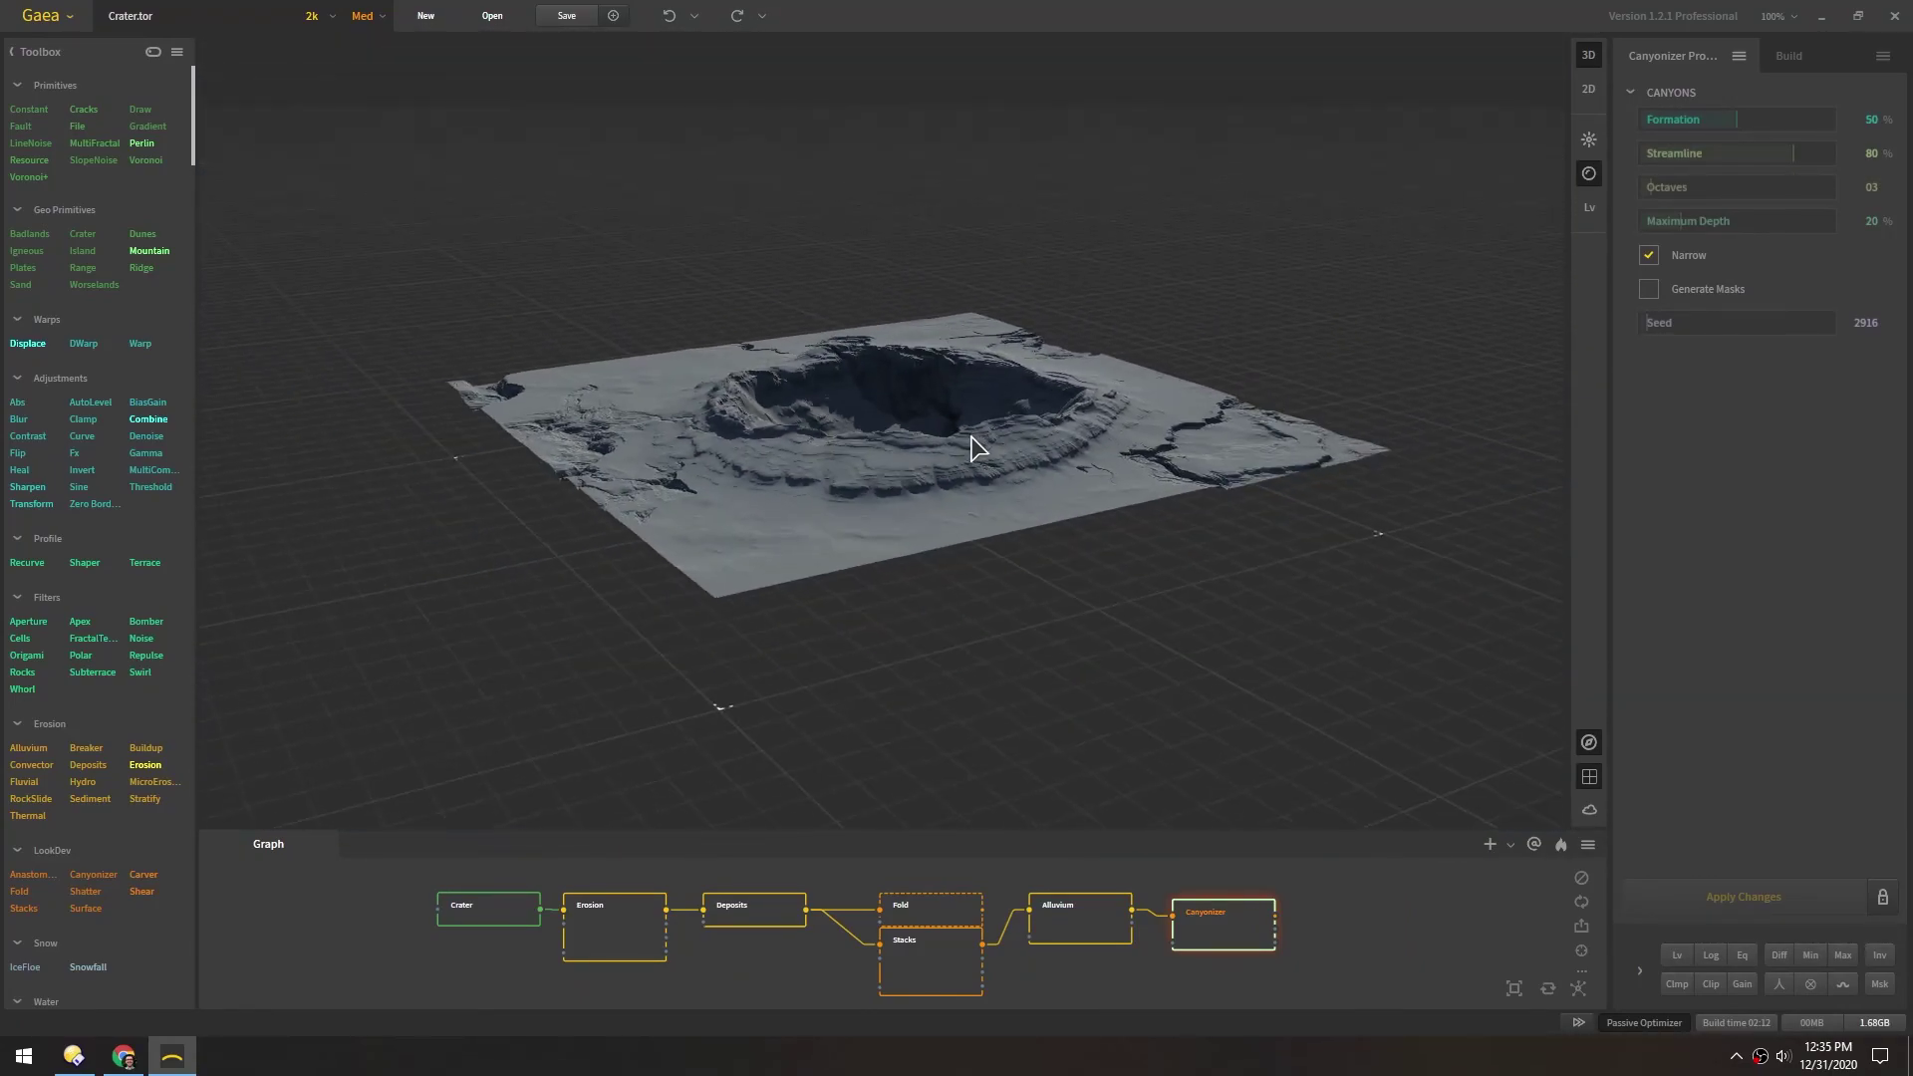
{"action": "left_click_drag", "start_coordinate": [977, 449], "coordinate": [865, 615]}
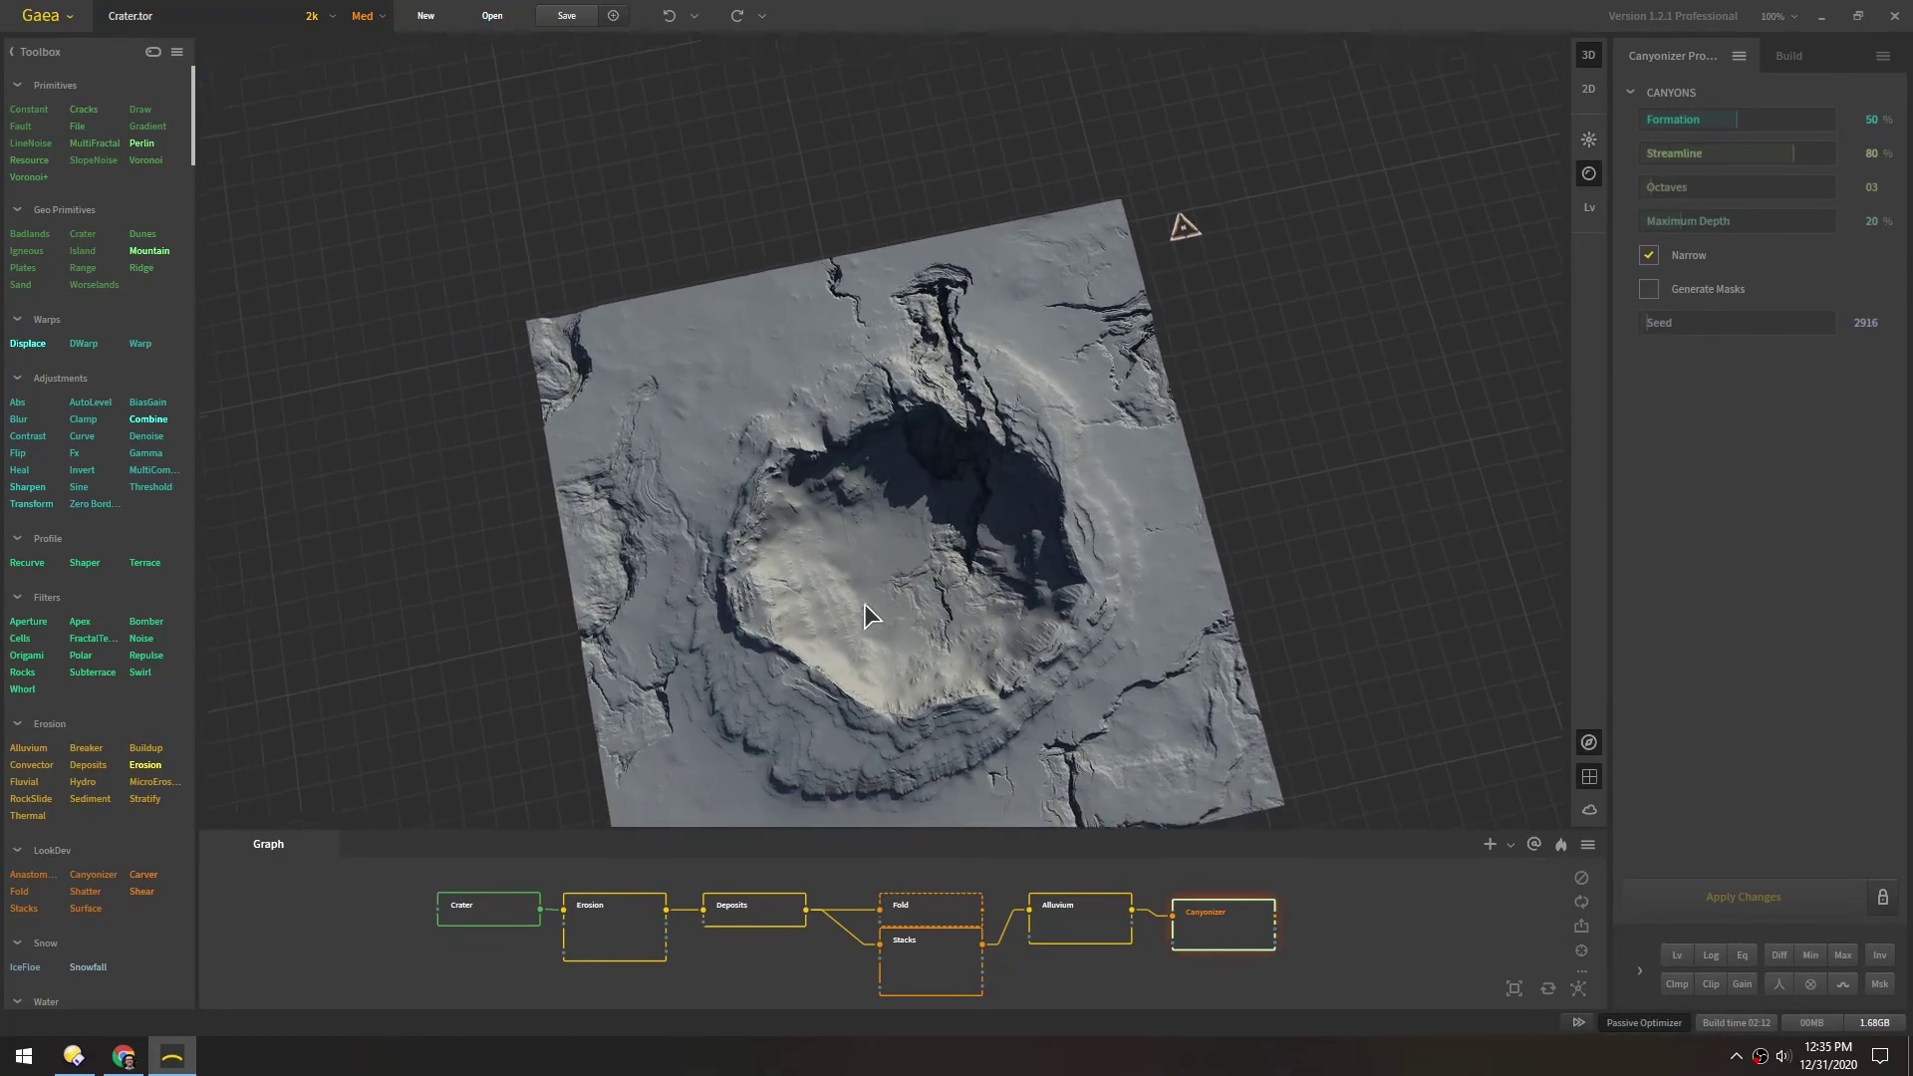
{"action": "scroll", "coordinate": [892, 510], "scroll_direction": "up", "scroll_amount": 6}
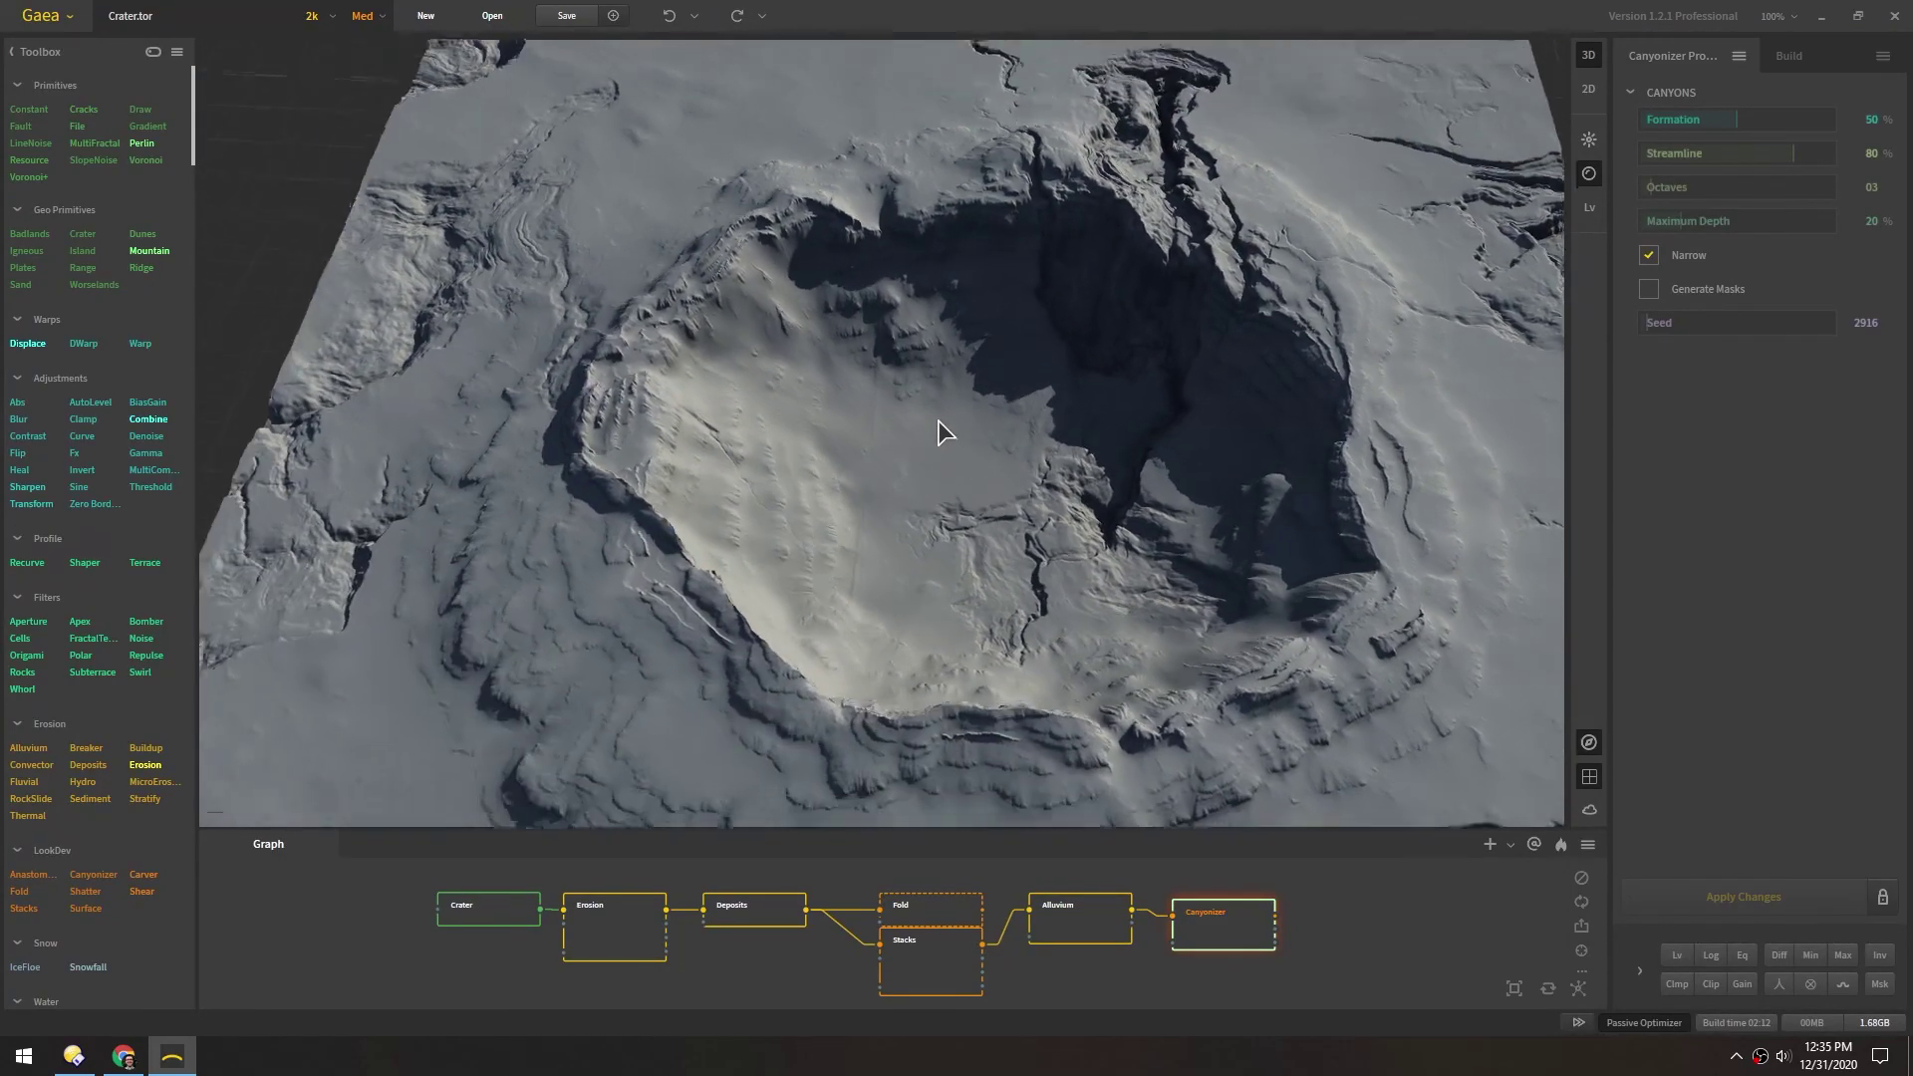
{"action": "left_click_drag", "start_coordinate": [939, 420], "coordinate": [888, 464]}
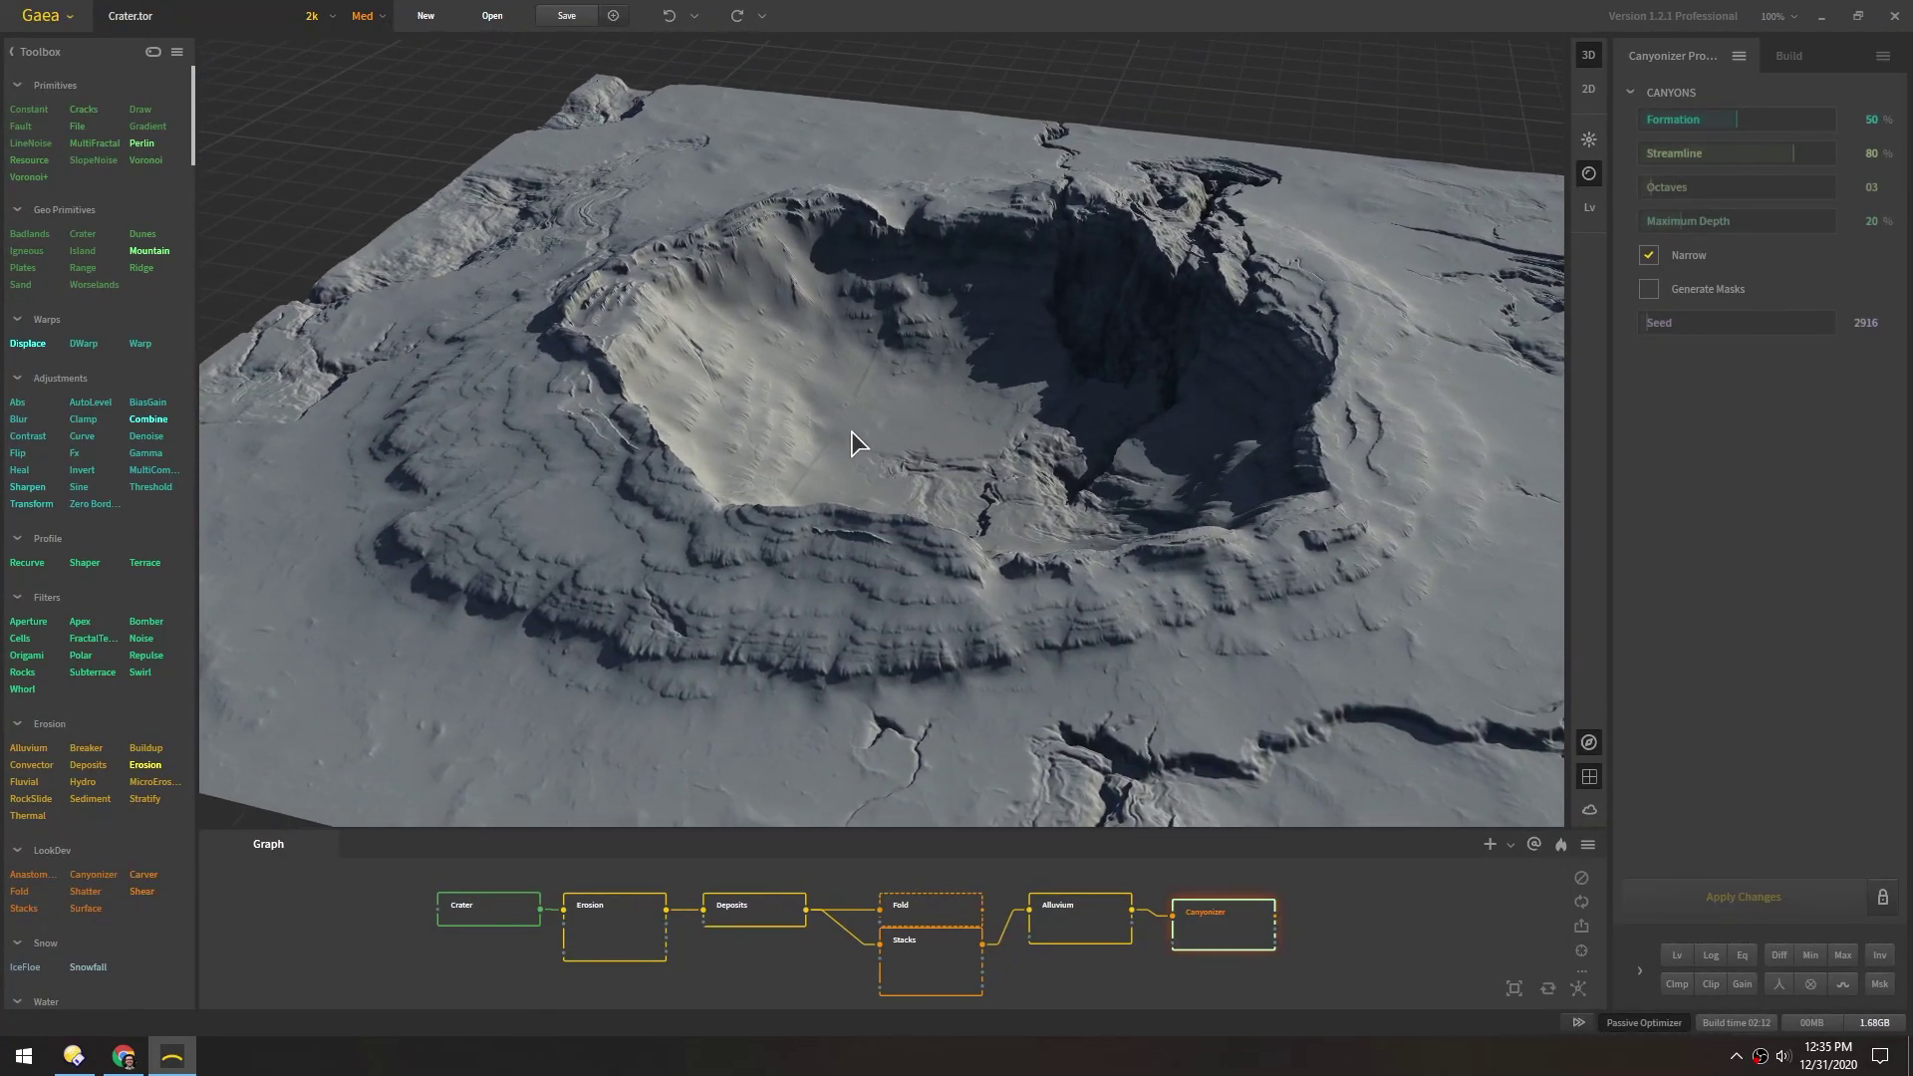